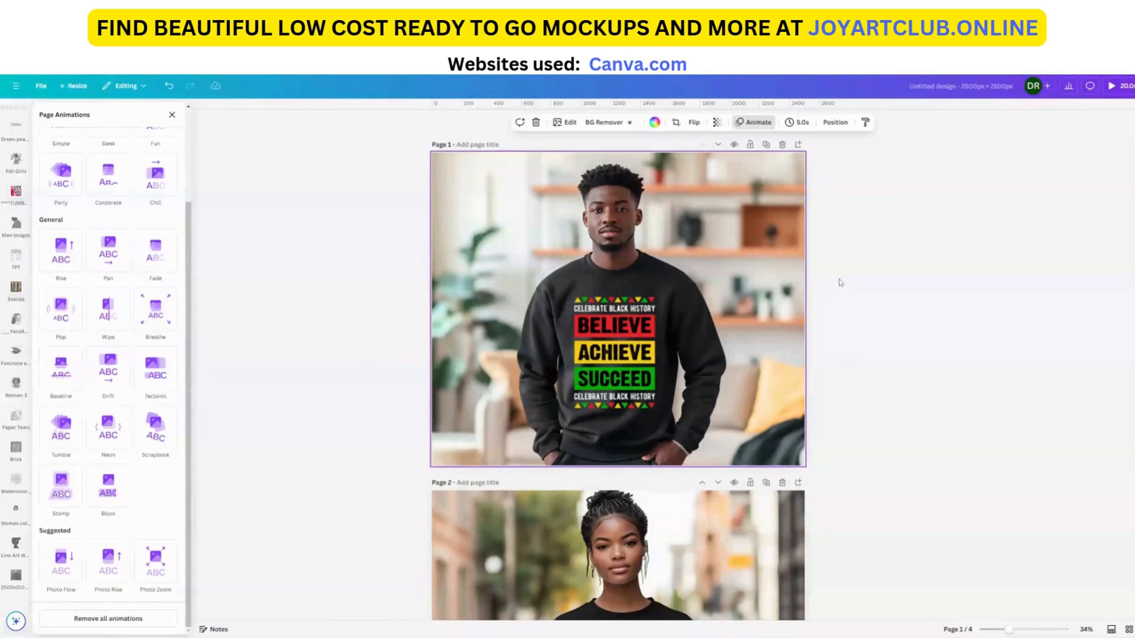
click(466, 145)
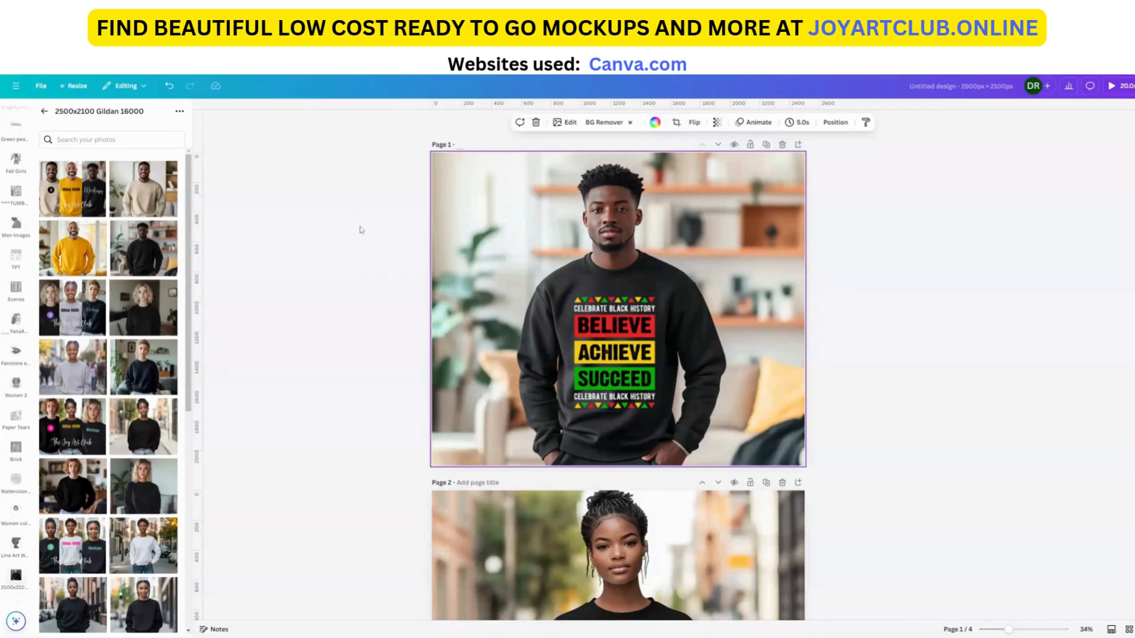
click(378, 223)
click(379, 223)
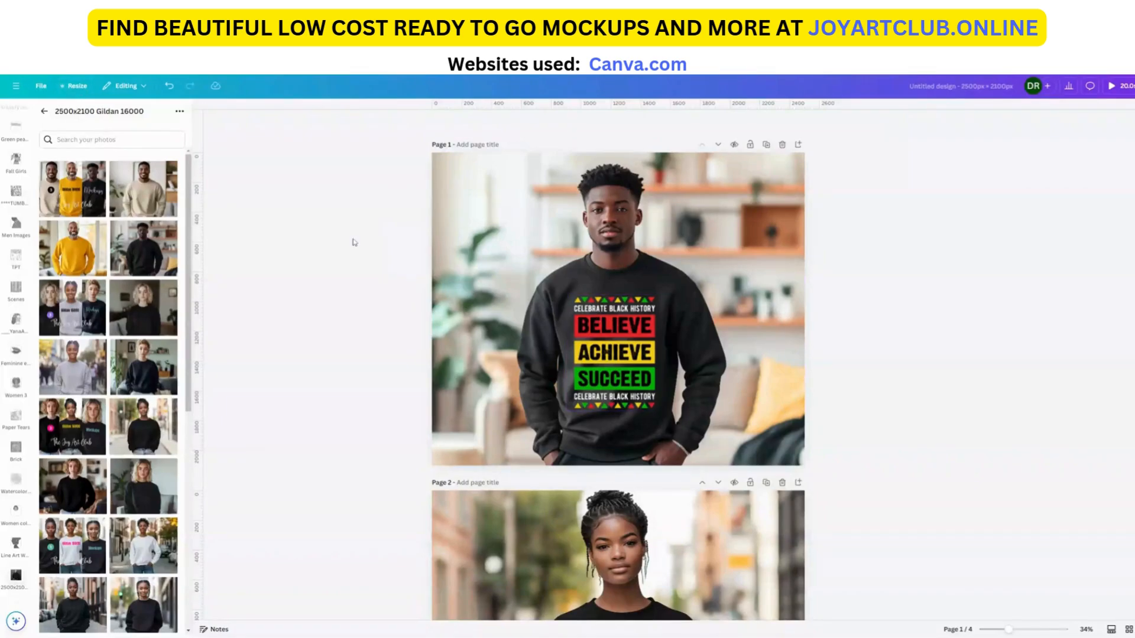
Create a copy of the design resized to a custom 1080 x 1080 px and open that copy
click(77, 86)
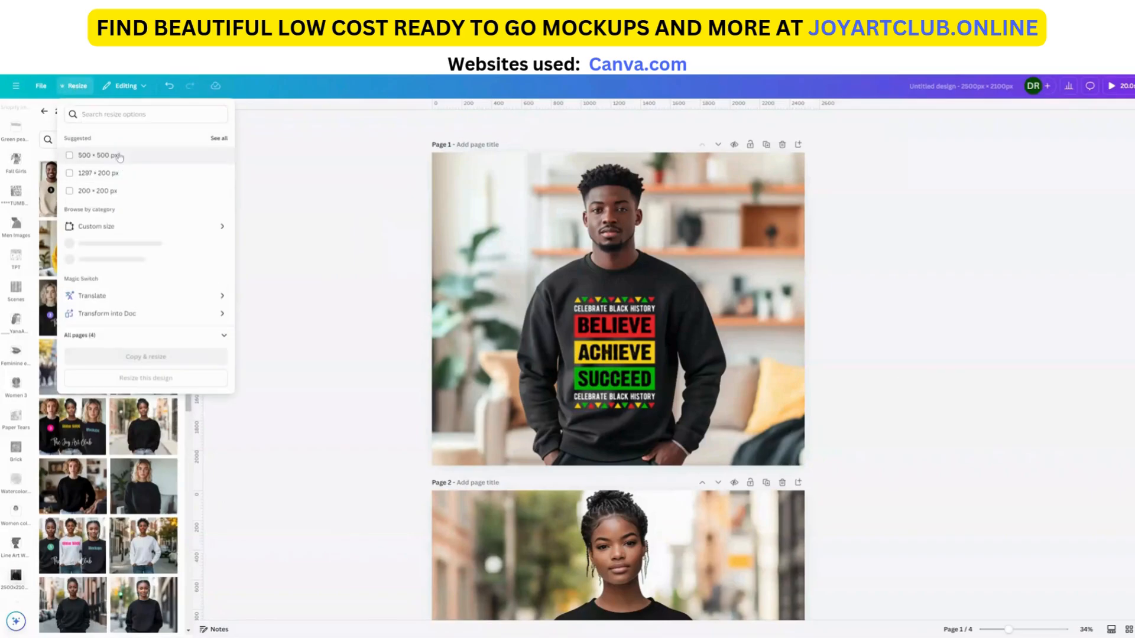
click(96, 227)
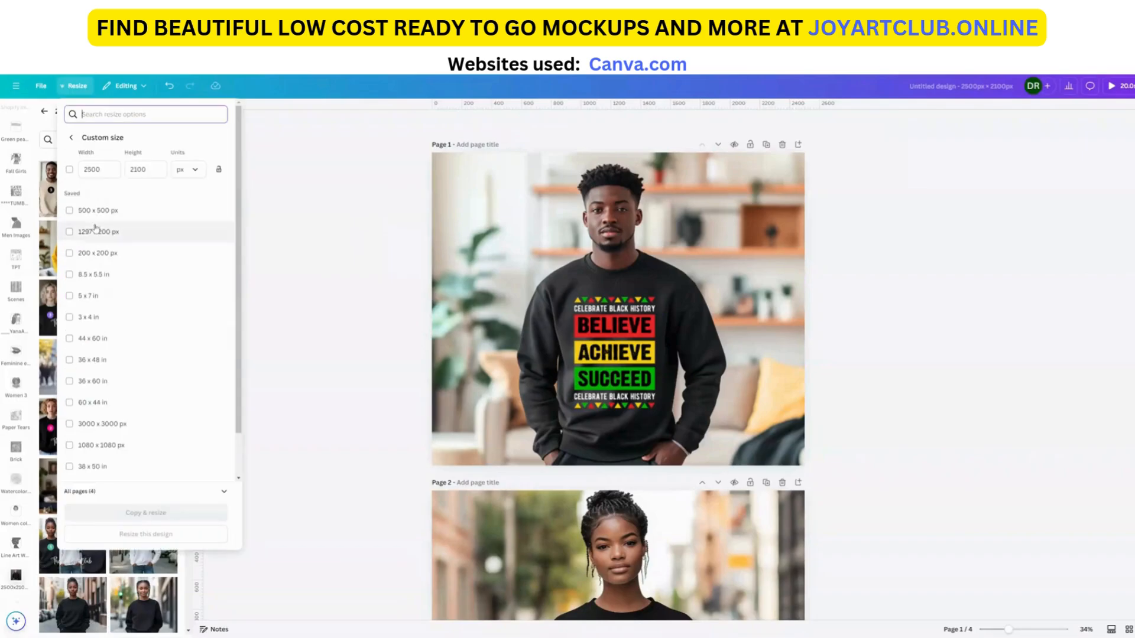
click(98, 169)
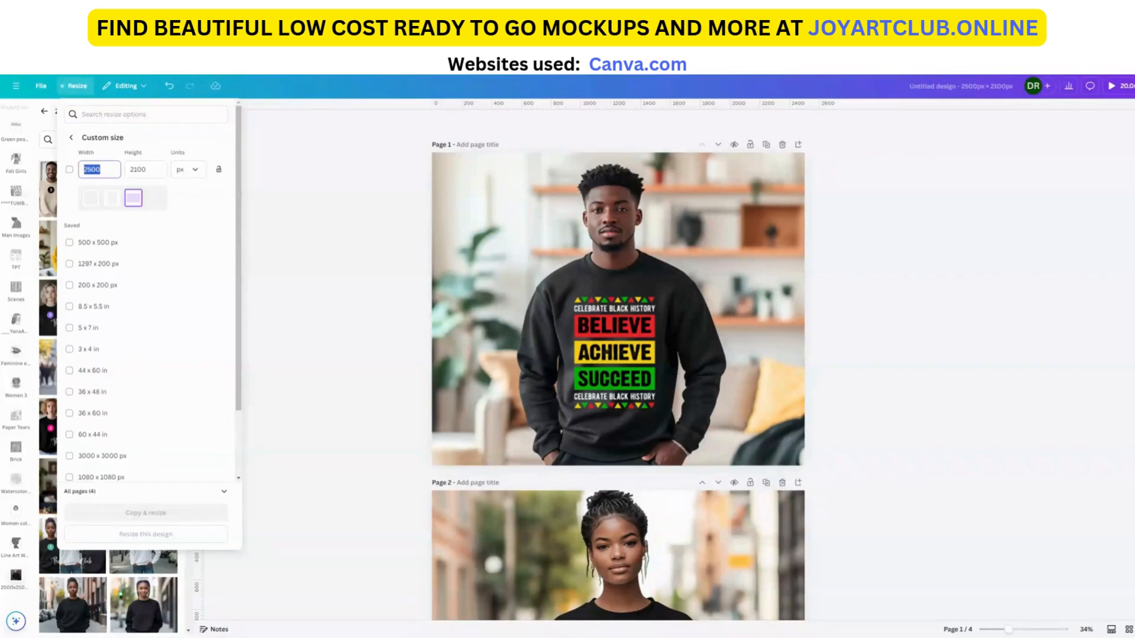
text(1080)
key(Tab)
text(10)
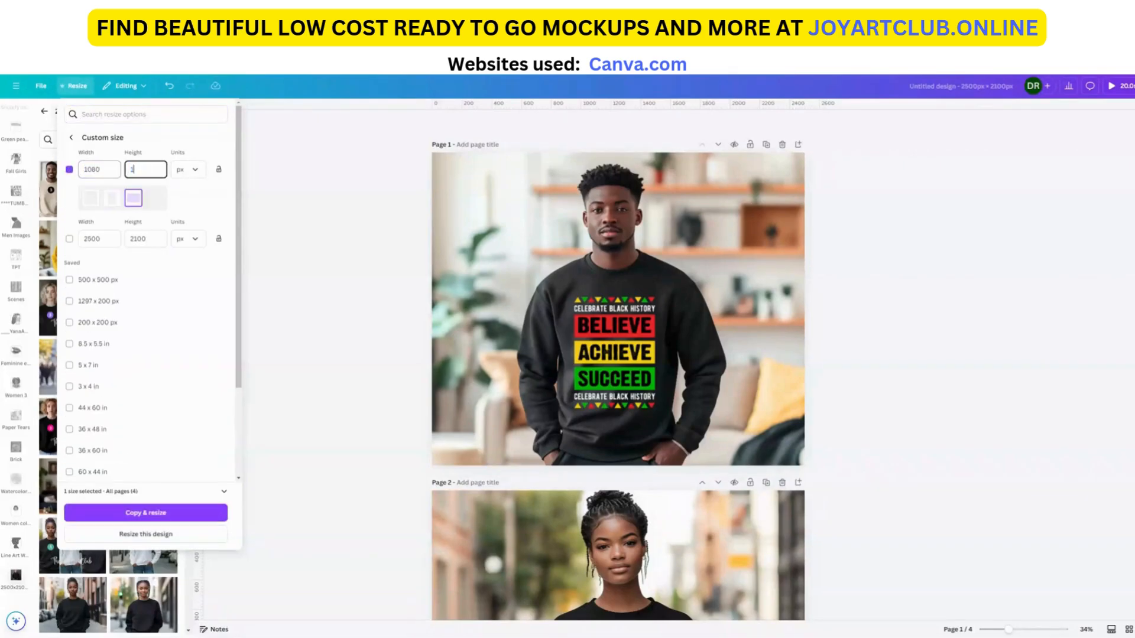
text(80)
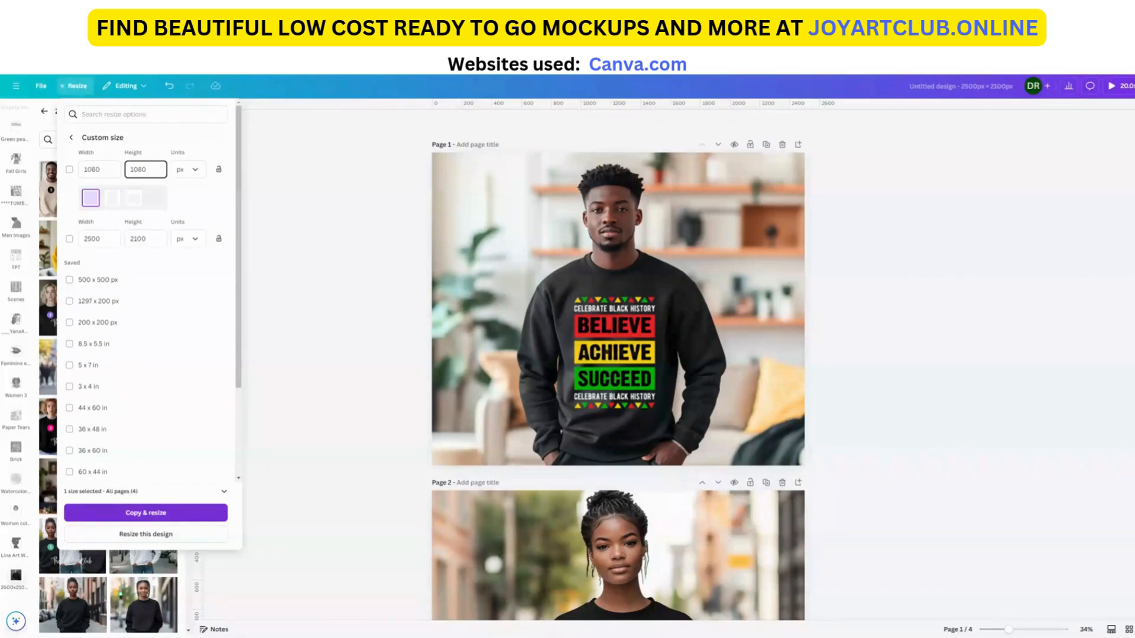
click(140, 514)
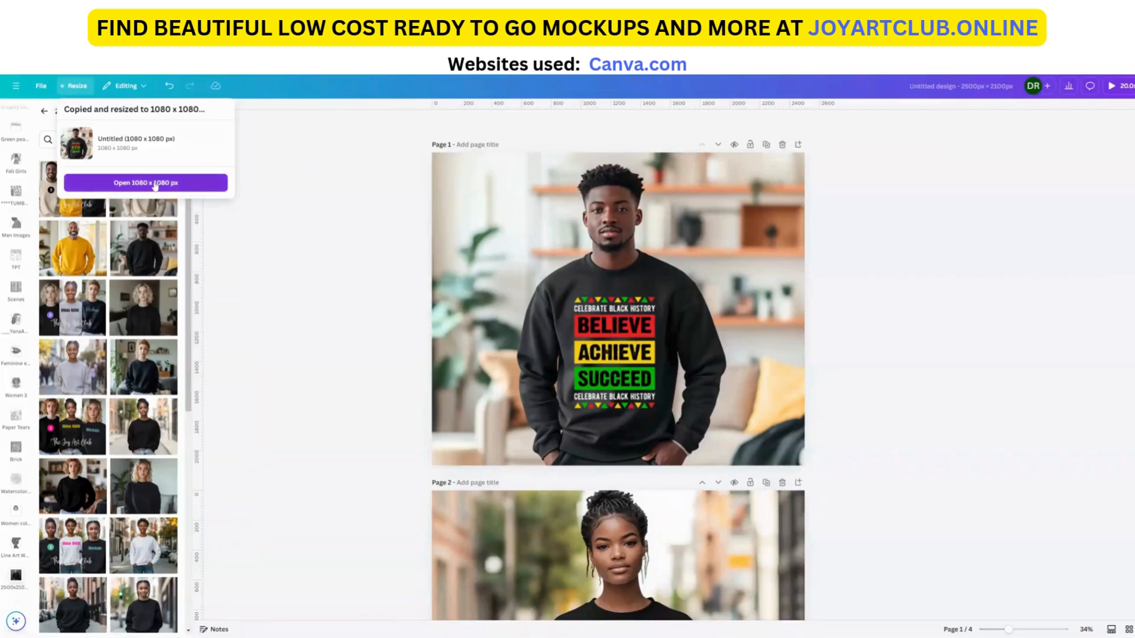
click(155, 184)
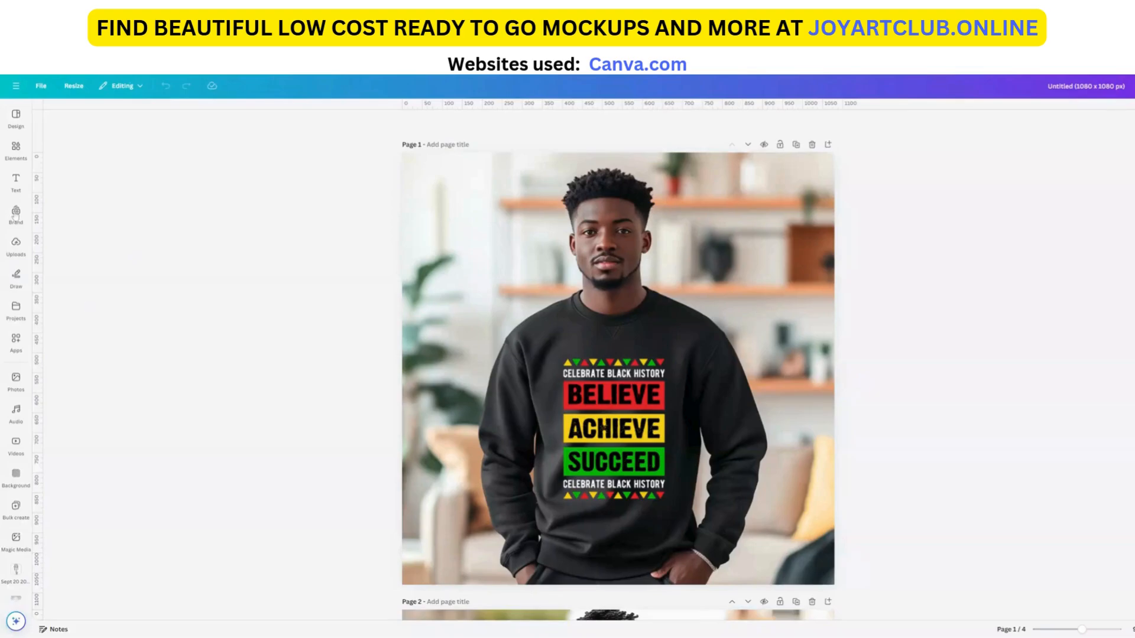
Add the recently used JOIN NOW font combination to page 1
click(15, 188)
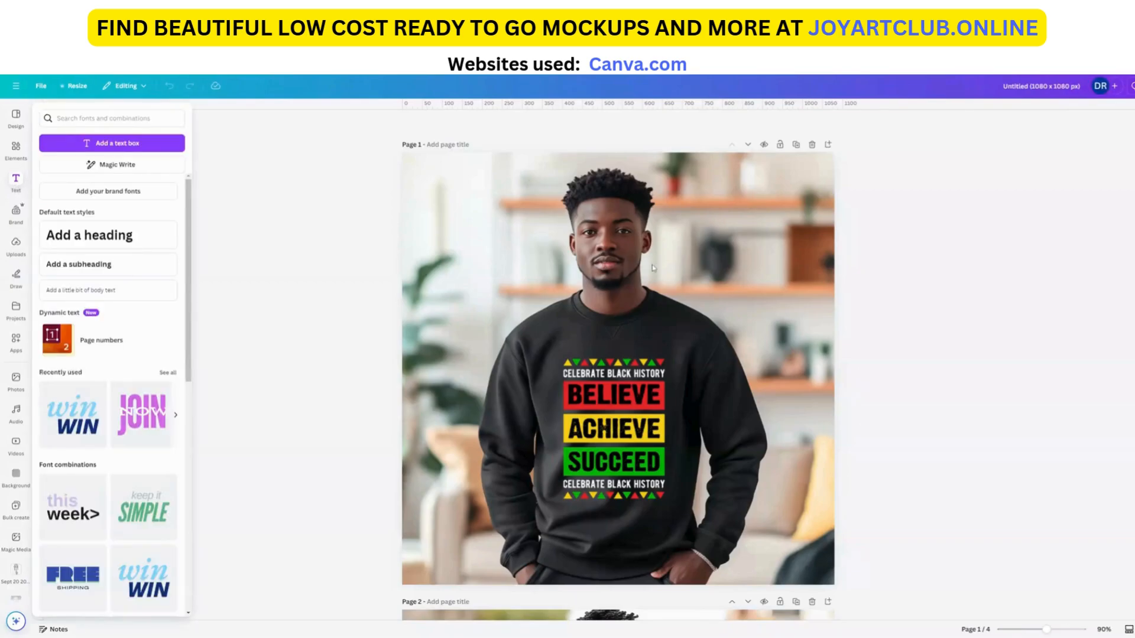
click(18, 184)
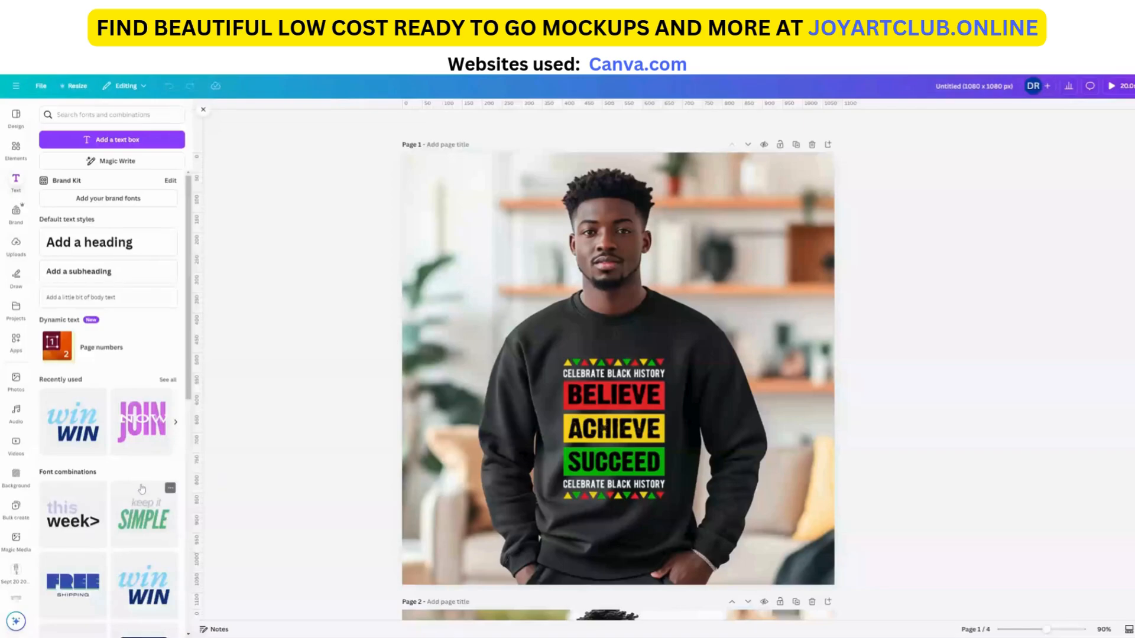
scroll(81, 460, down, 2)
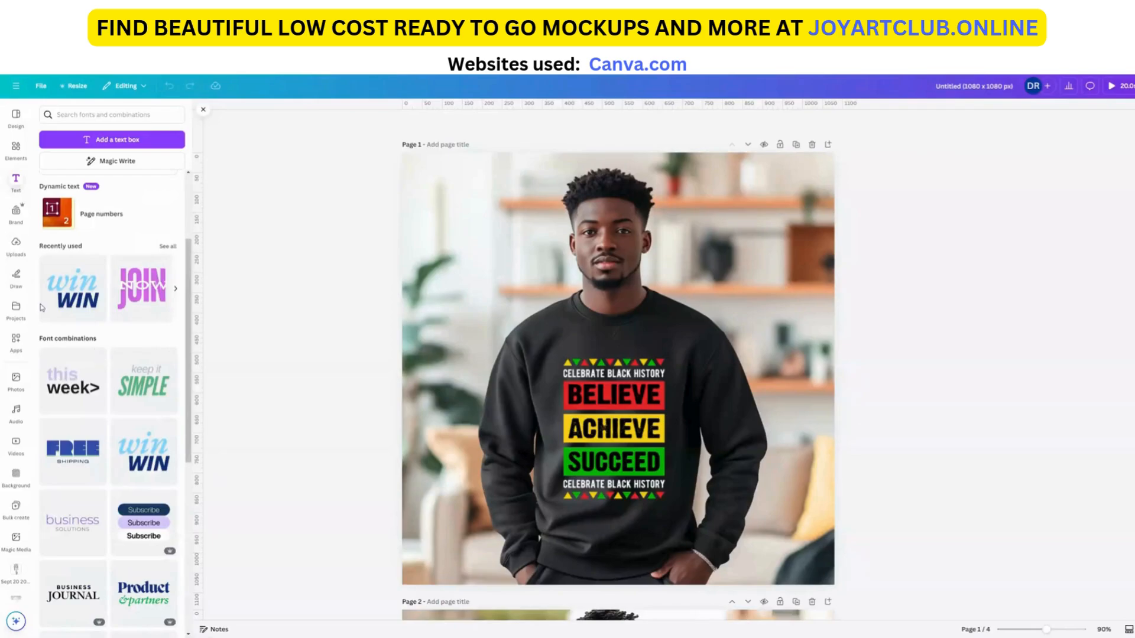
scroll(71, 314, up, 2)
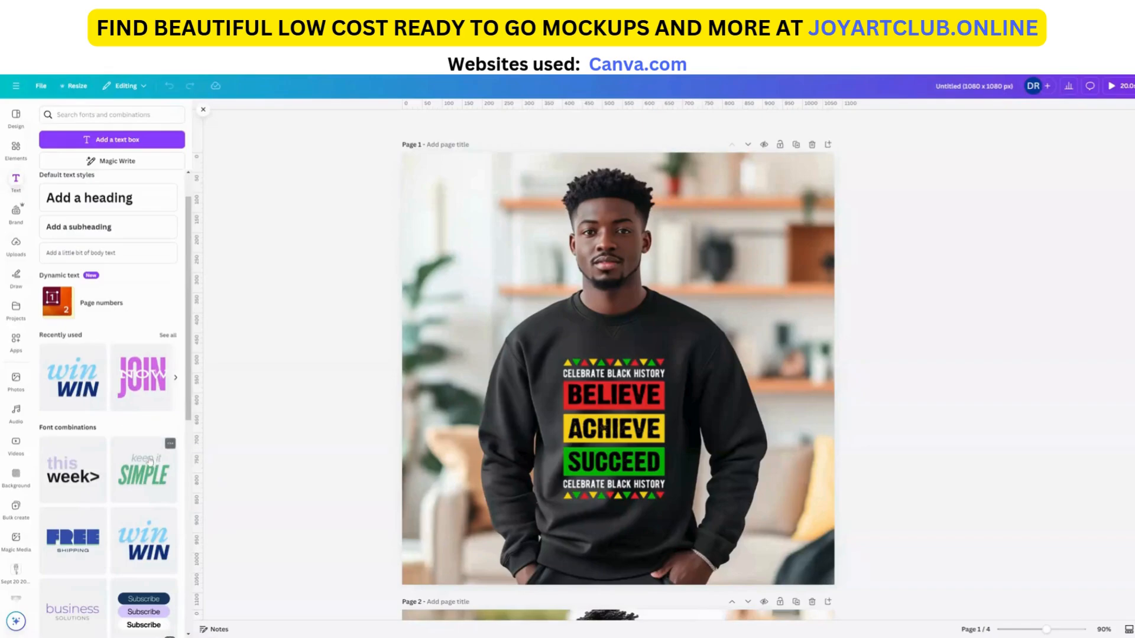
click(143, 387)
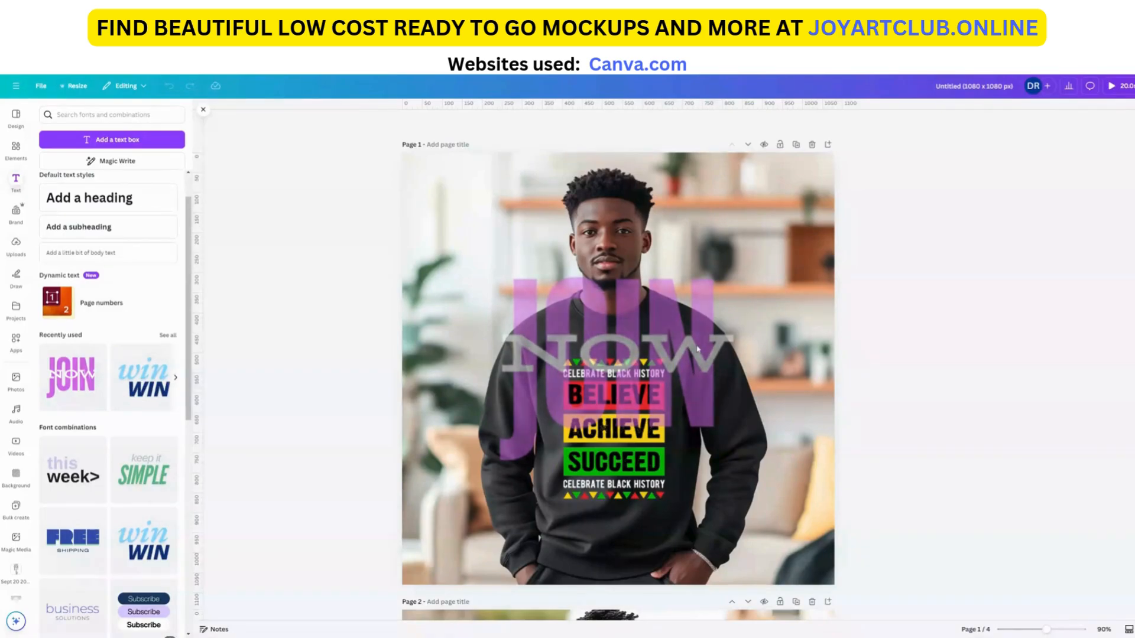
Shrink the JOIN NOW text and place it in the photo's upper-right area beside the man's head
drag(705, 349, 604, 263)
drag(682, 356, 616, 319)
drag(507, 270, 781, 263)
click(724, 146)
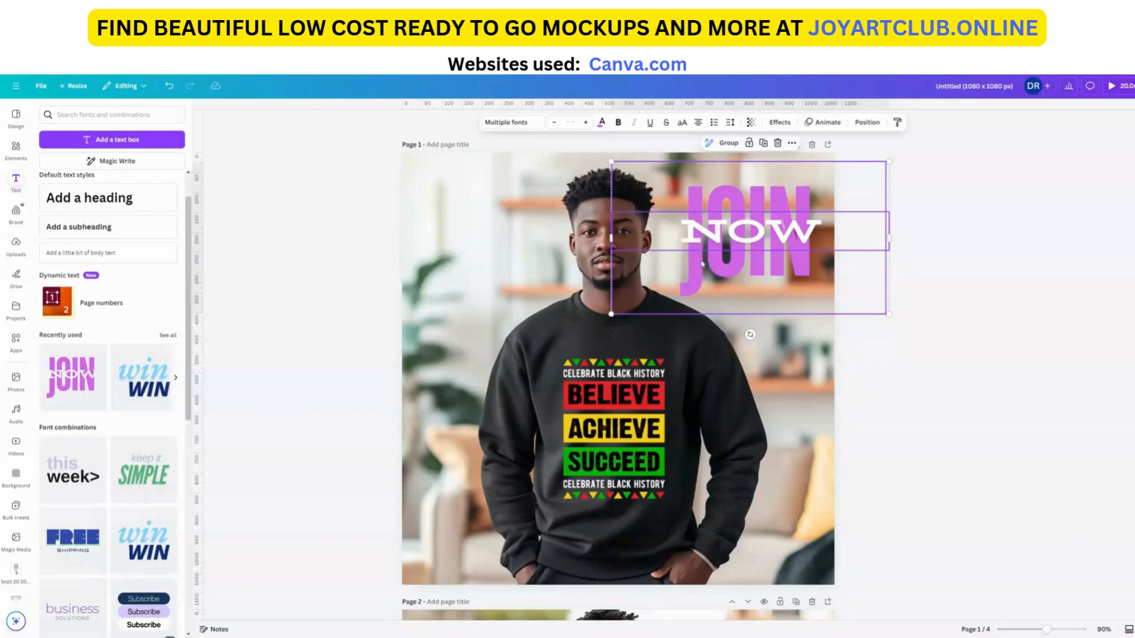
Move the word NOW on its own to just beneath JOIN
click(802, 375)
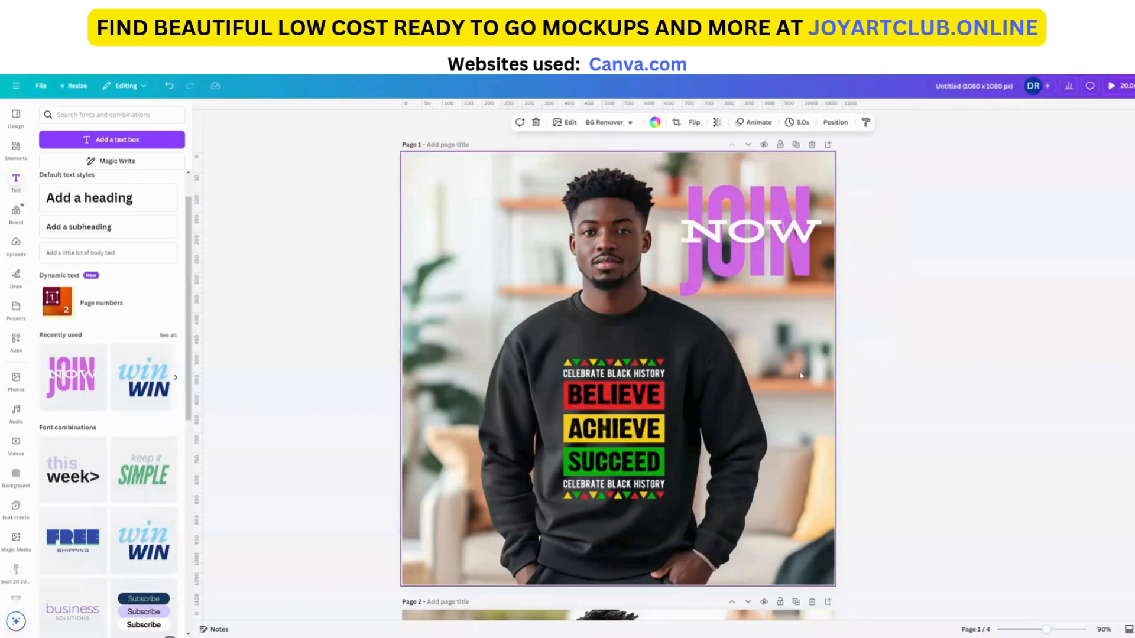
click(780, 239)
drag(780, 239, 784, 310)
Replace the purple word JOIN with ON SALE in capitals
click(768, 230)
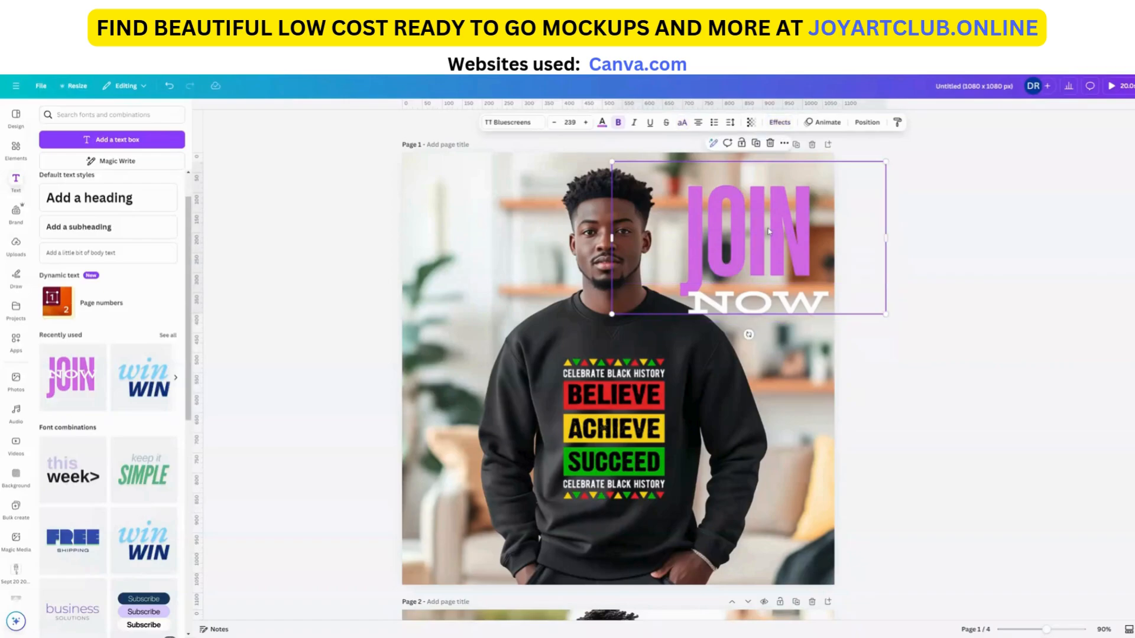
double_click(769, 231)
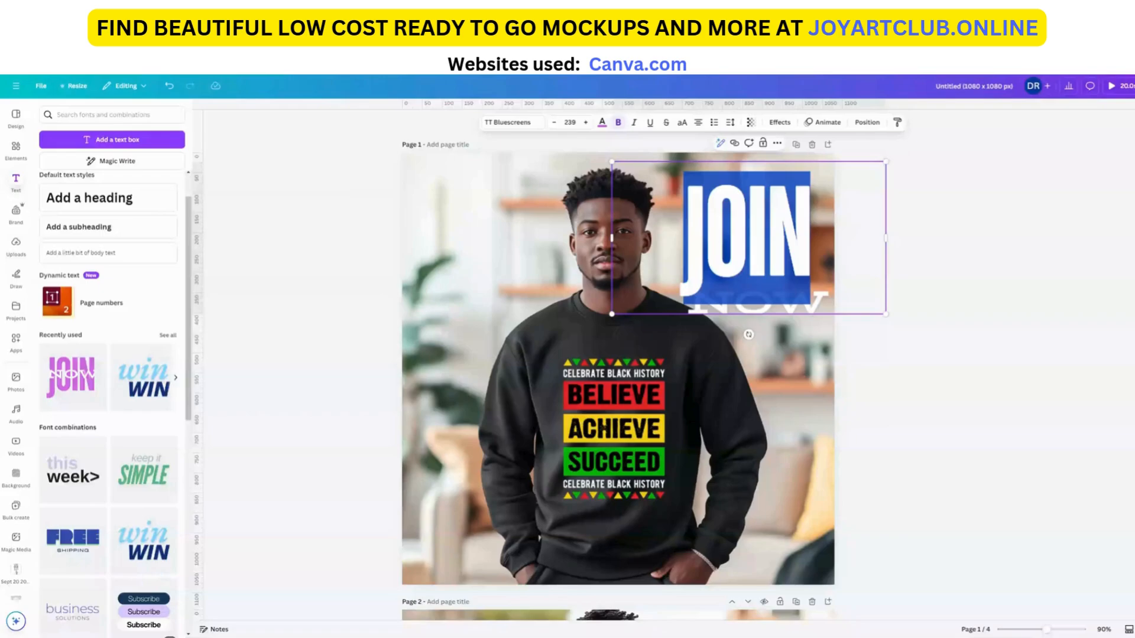
key(Escape)
double_click(757, 247)
text(On)
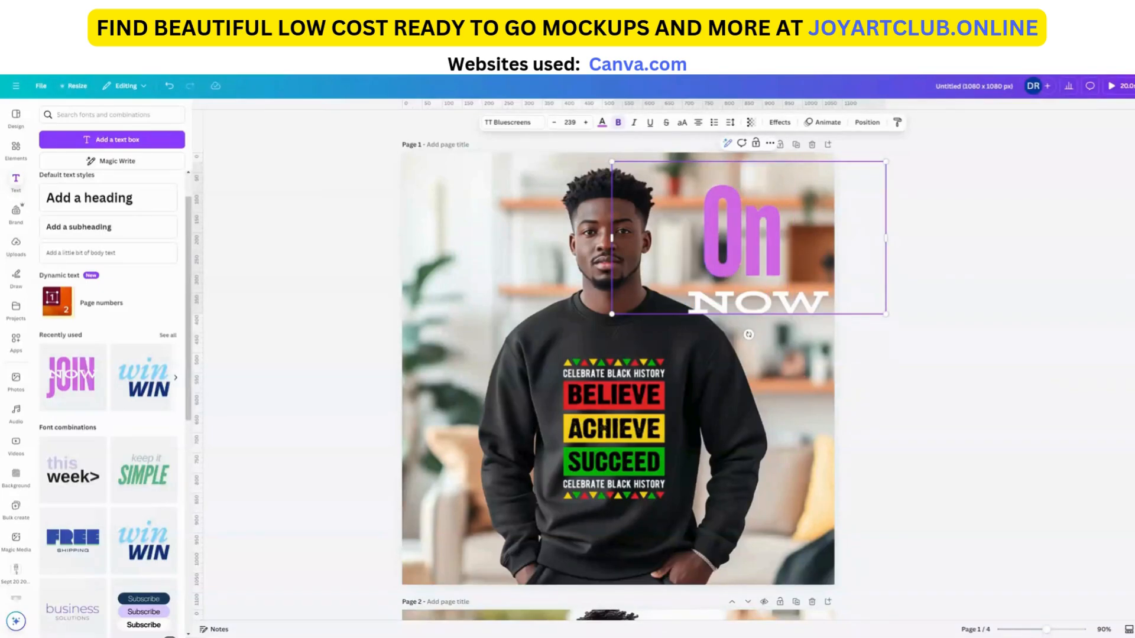
key(BackSpace)
text(N)
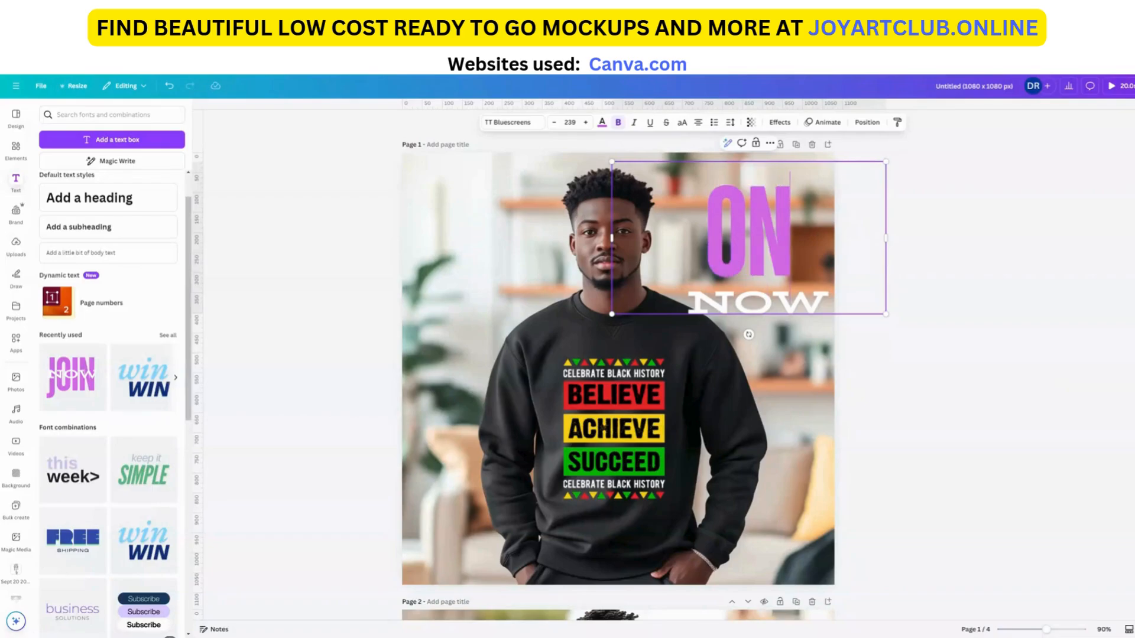
text(s)
key(BackSpace)
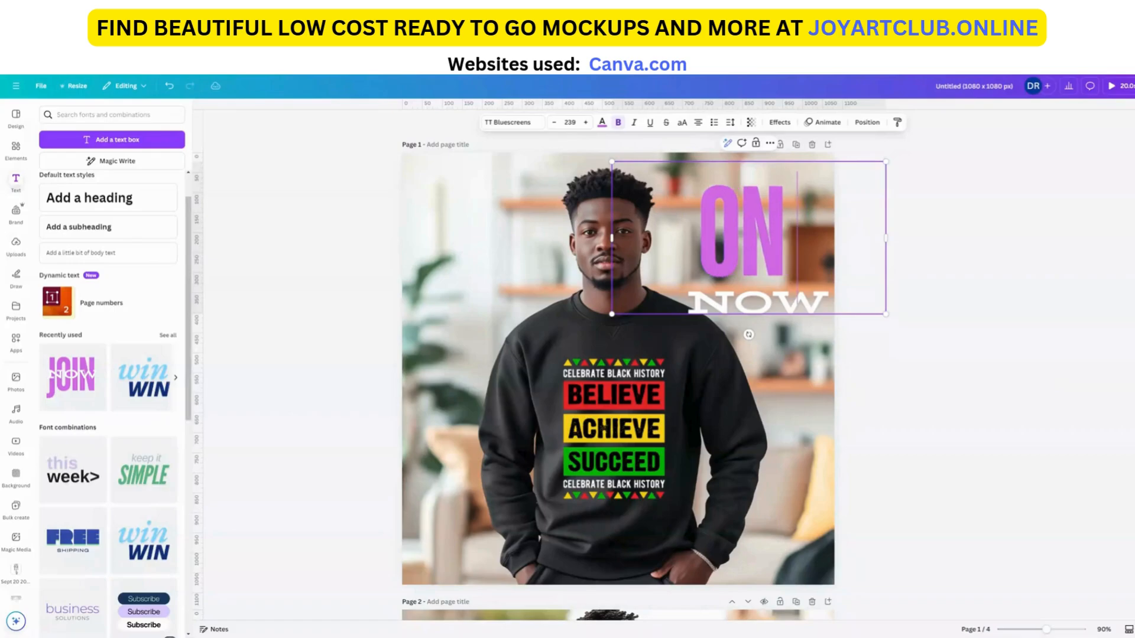
text(SALE)
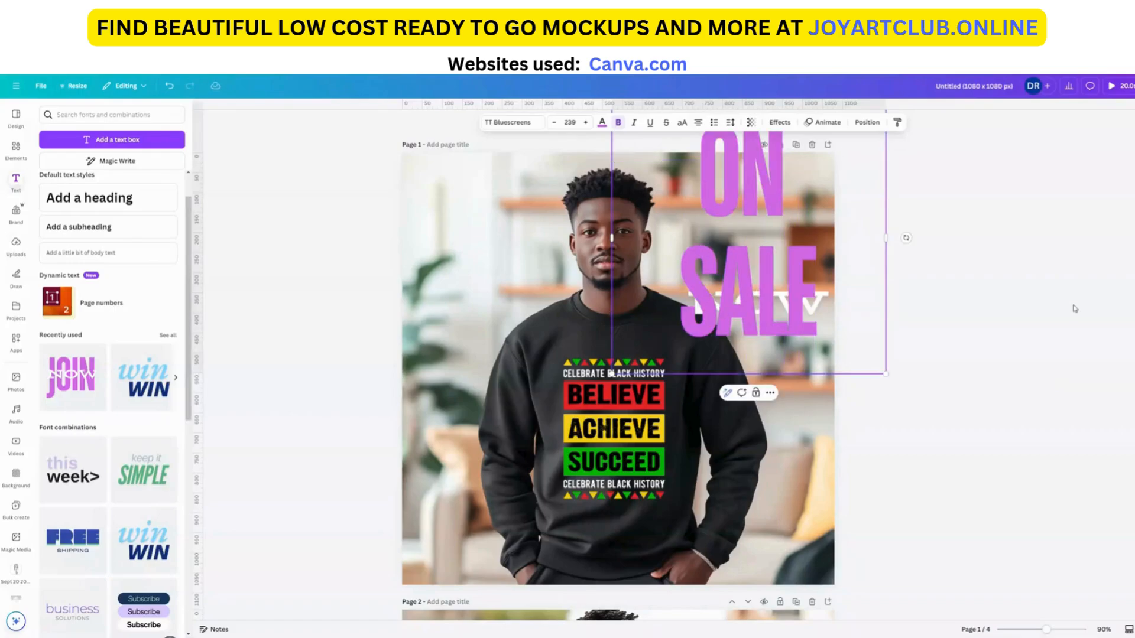
click(925, 300)
Shift the ON SALE and NOW texts lower and tighten the line spacing of ON SALE to 0.74
drag(786, 266, 755, 329)
click(773, 305)
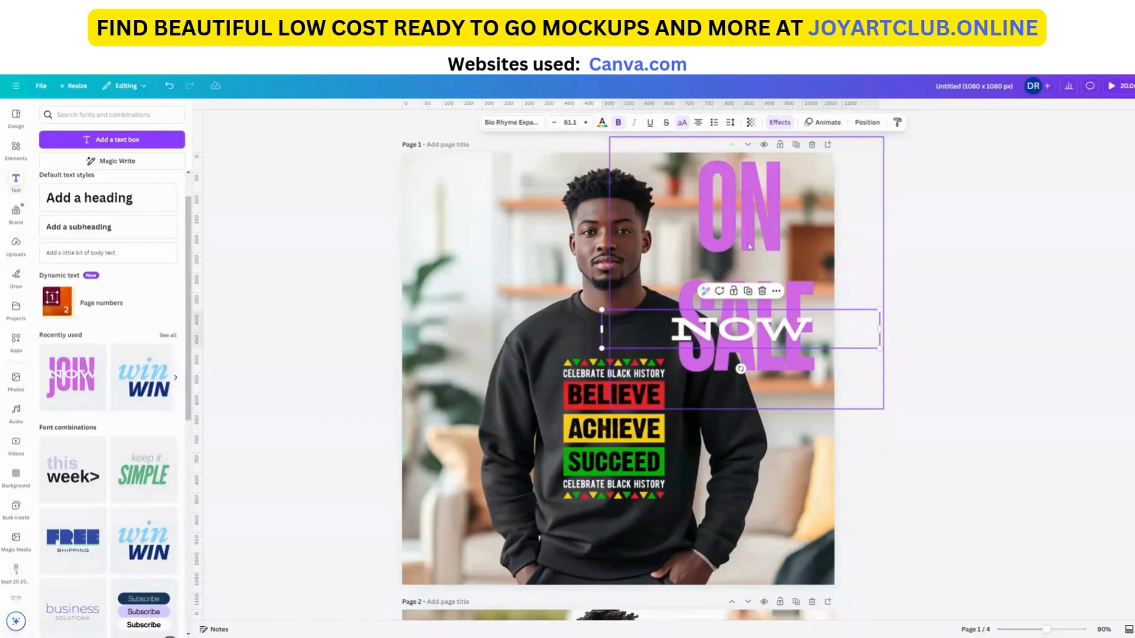
click(749, 246)
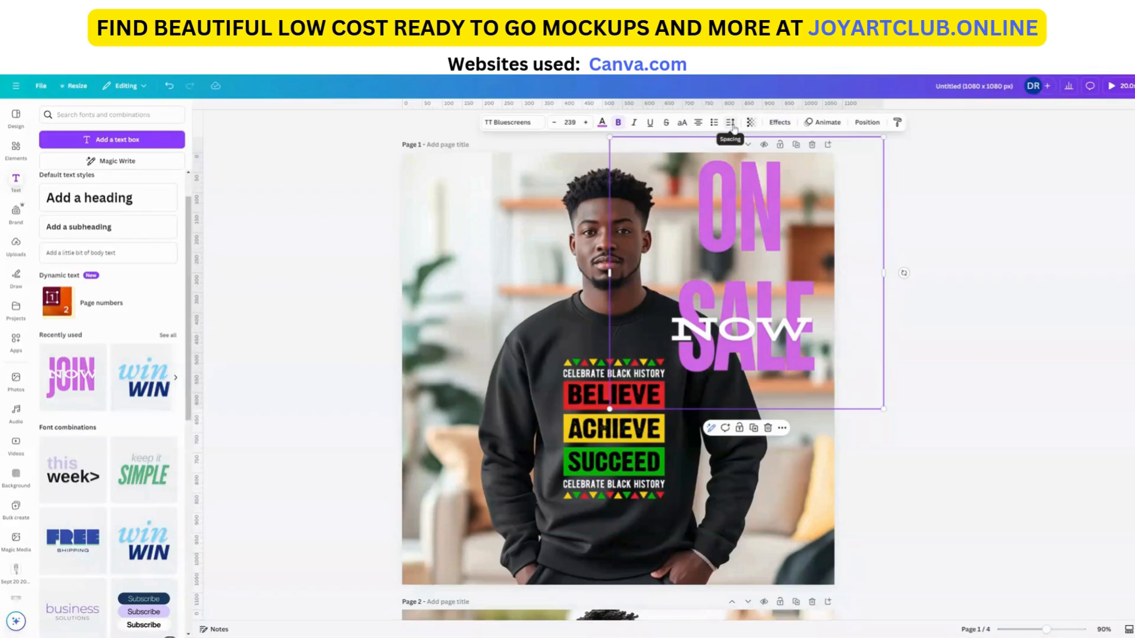
click(731, 123)
drag(754, 190, 692, 191)
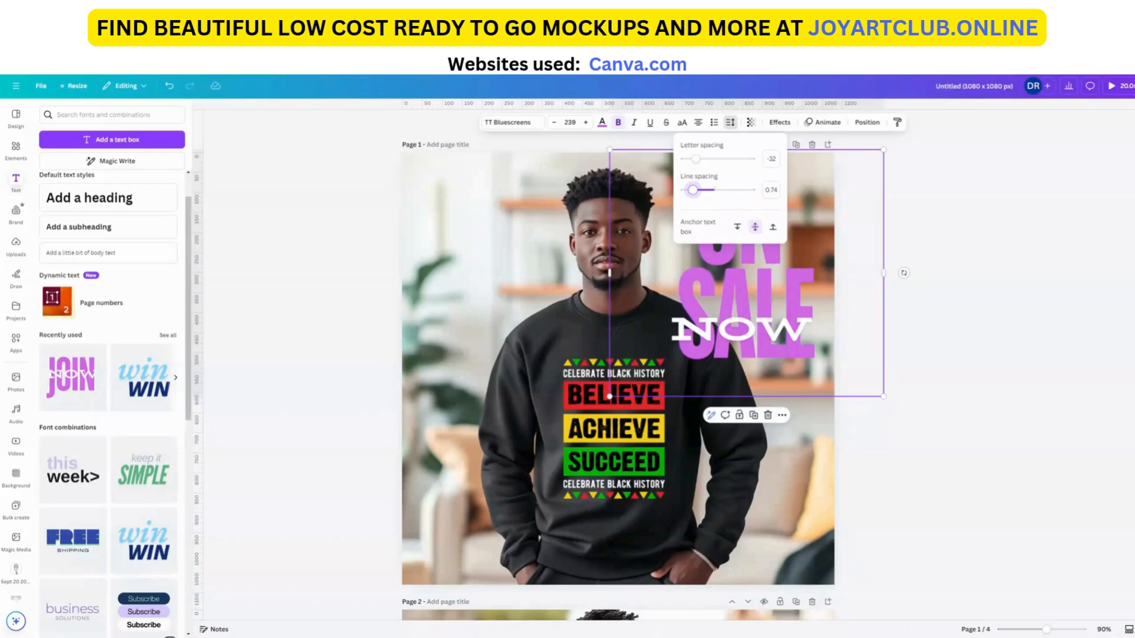
click(998, 301)
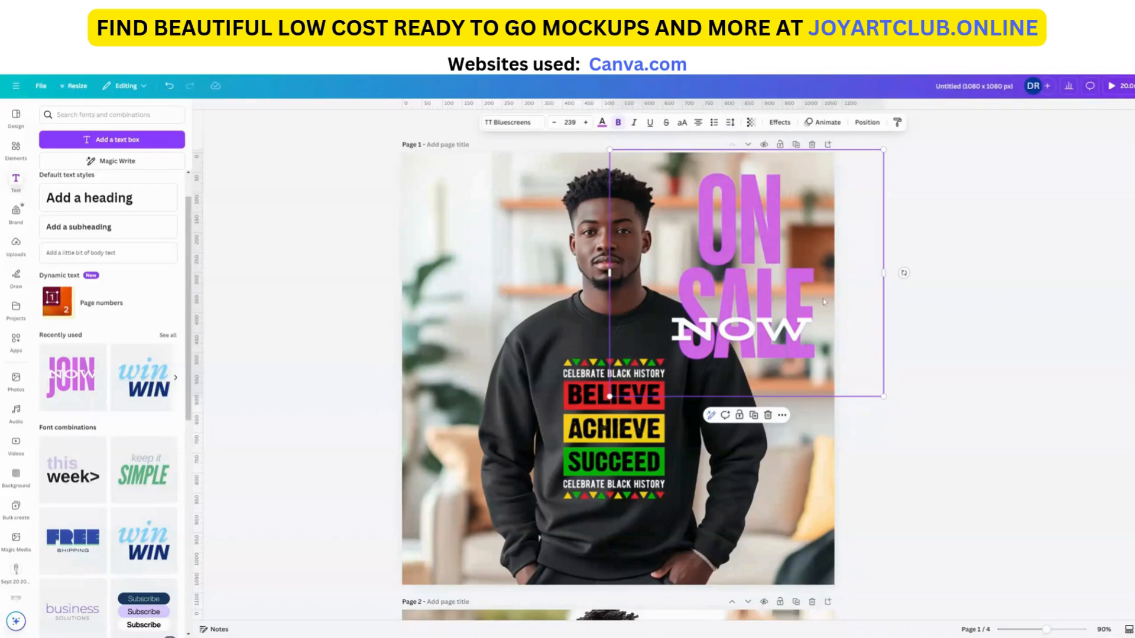
Move ON SALE up into the photo's upper-right corner and place NOW across the gap between its two lines
drag(807, 249, 760, 235)
drag(761, 332, 759, 249)
click(760, 332)
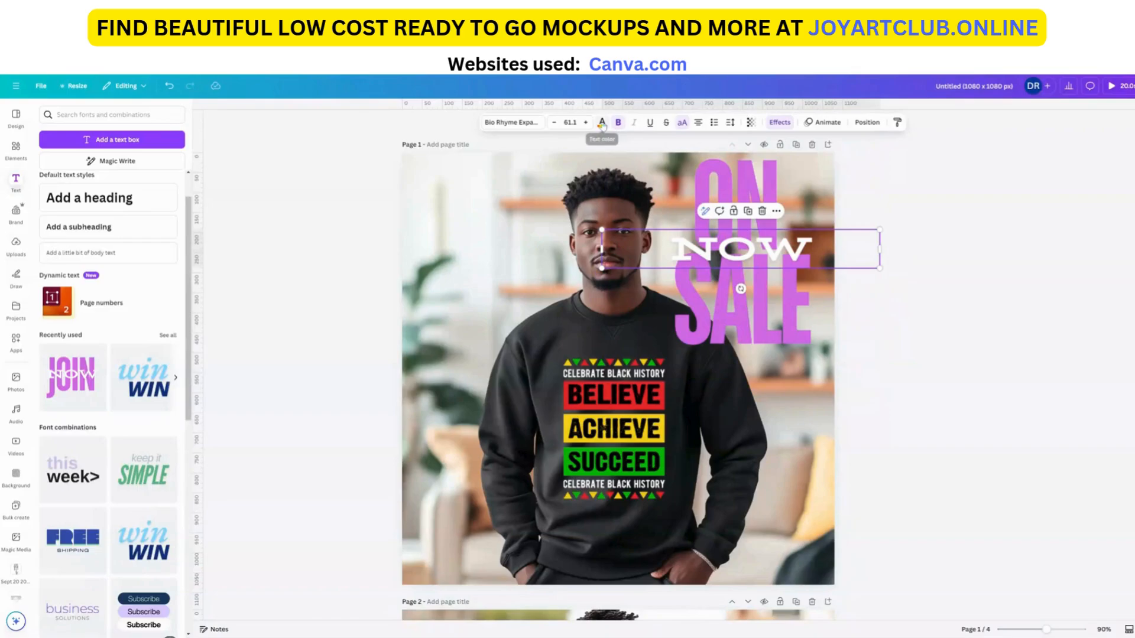
Recolor the word NOW with the light tan photo color taken from the black sweatshirt image
click(601, 123)
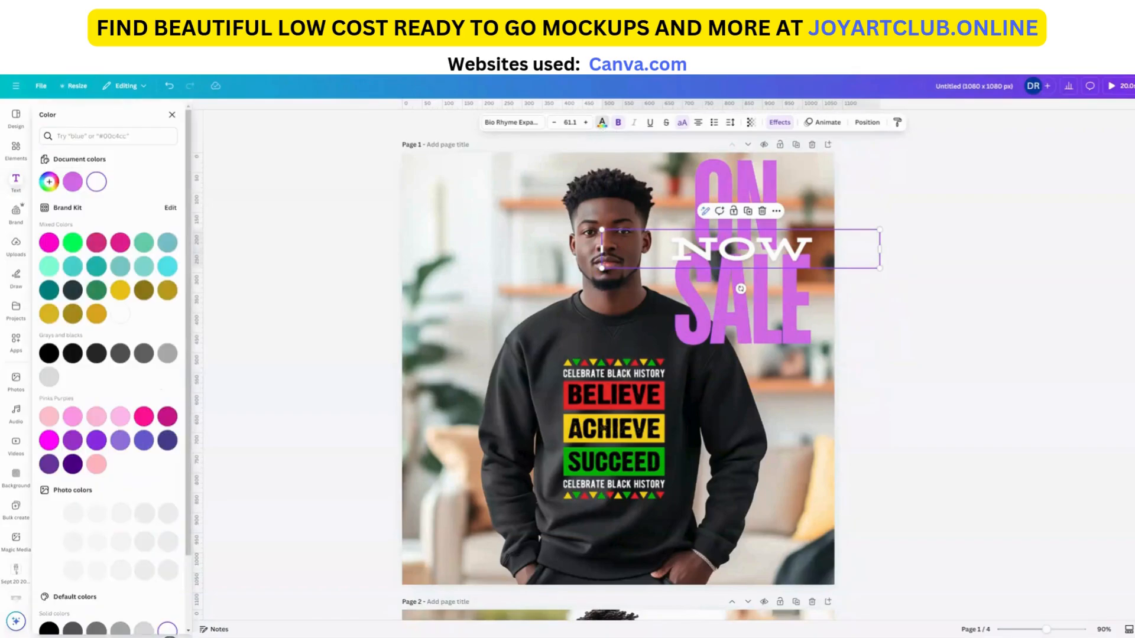
scroll(135, 469, down, 2)
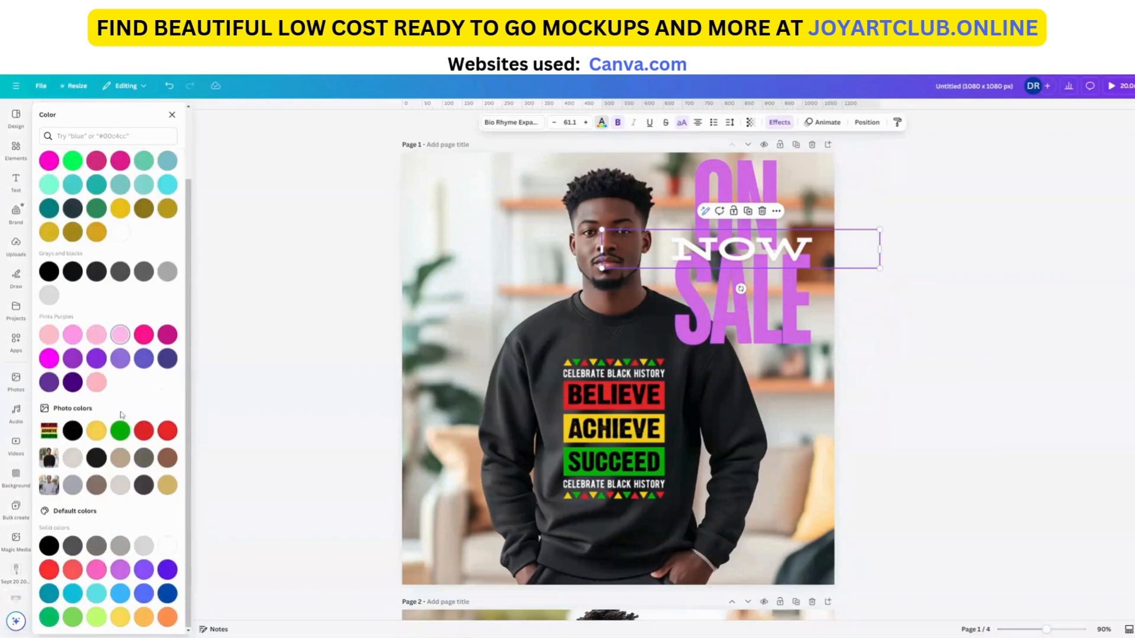
click(170, 485)
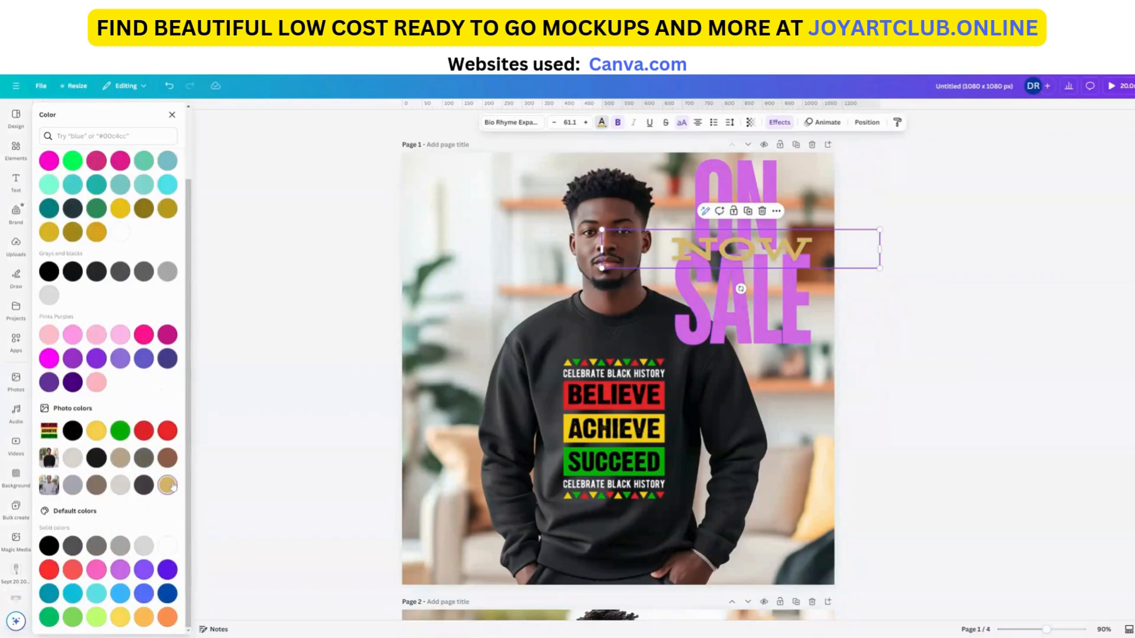
click(121, 460)
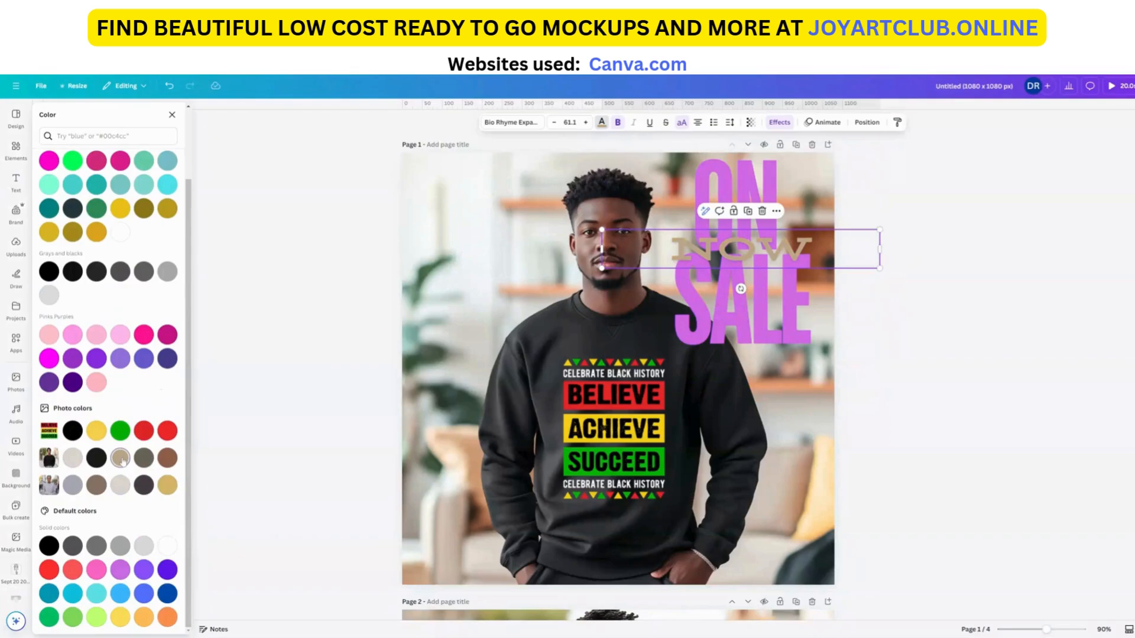
click(73, 460)
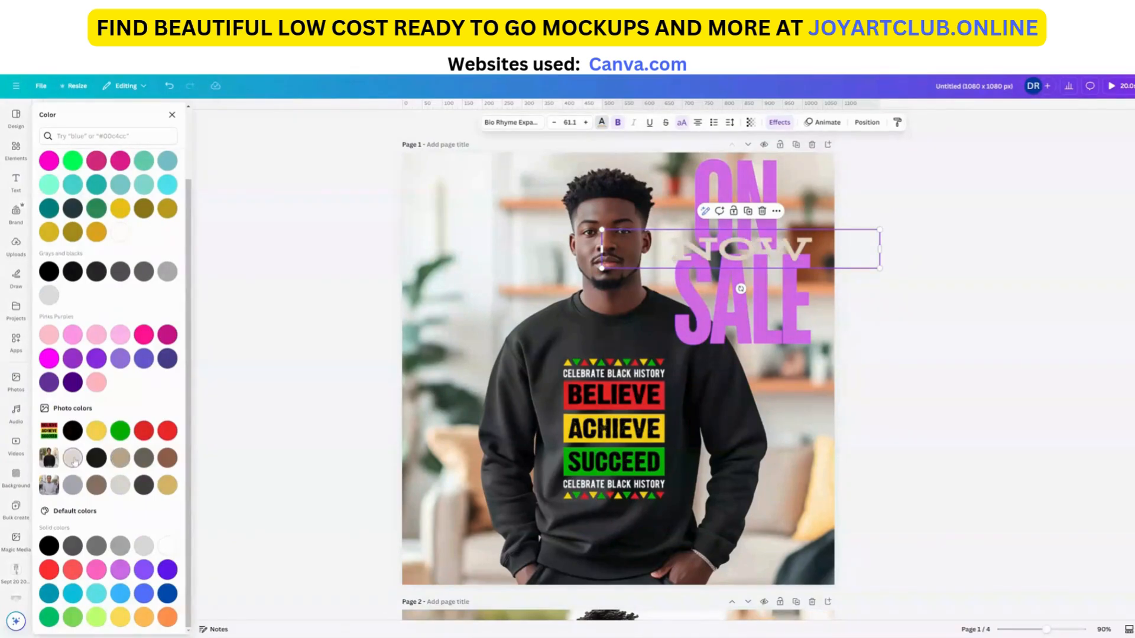
click(121, 460)
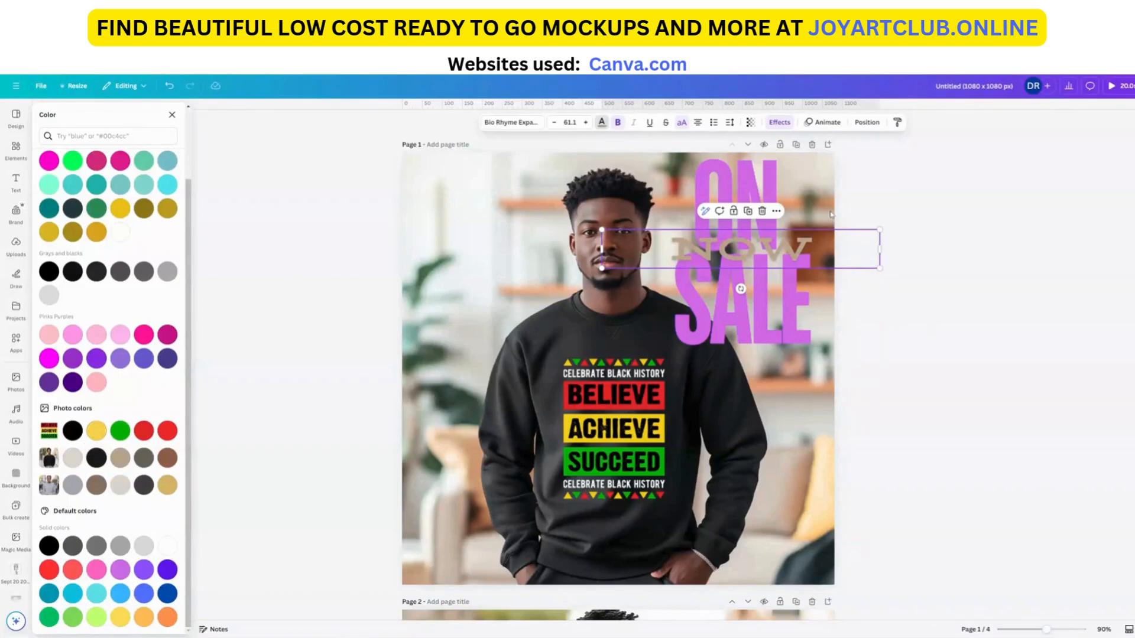
Give the word NOW an Outline effect with thickness 50 in dark brown
click(778, 123)
click(165, 275)
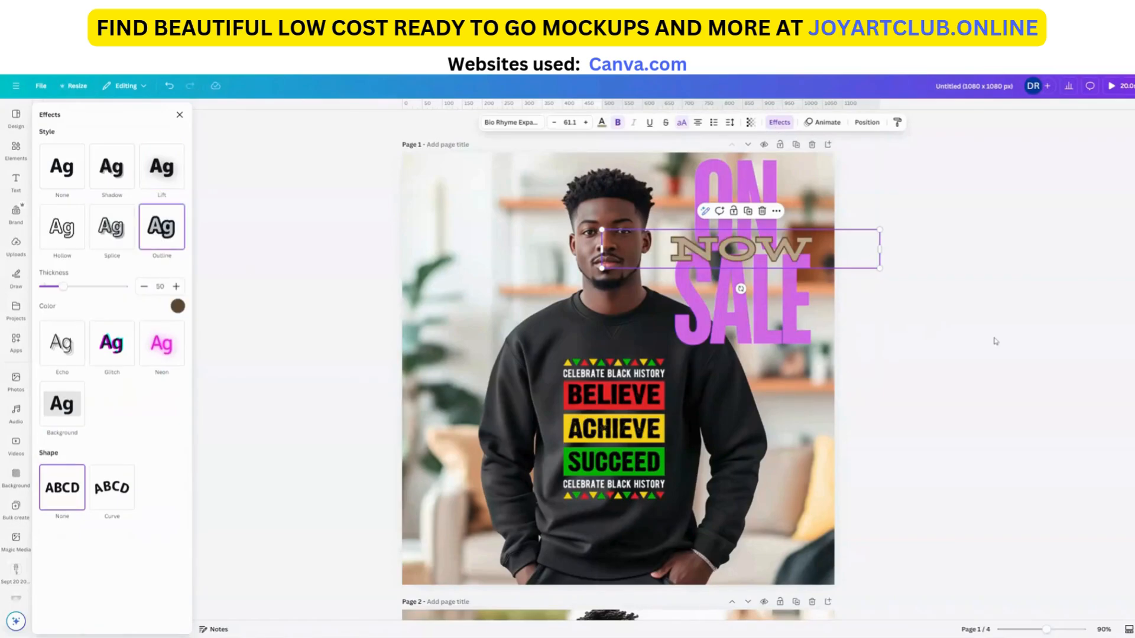
click(858, 342)
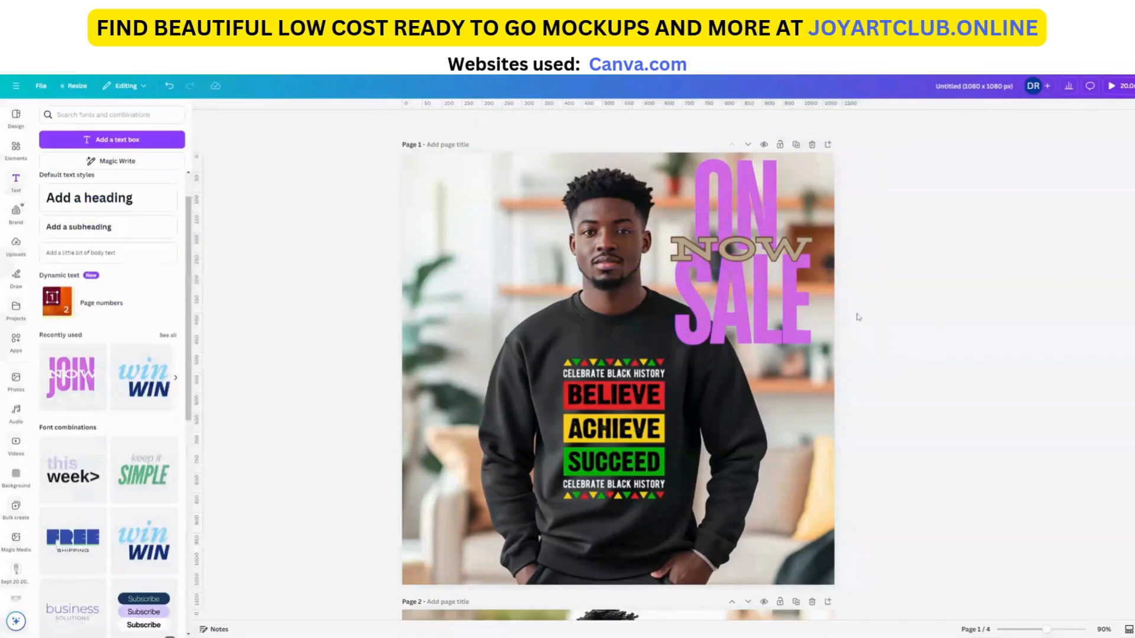
Recolor the ON SALE text with the red photo color taken from the sweatshirt graphic
click(808, 252)
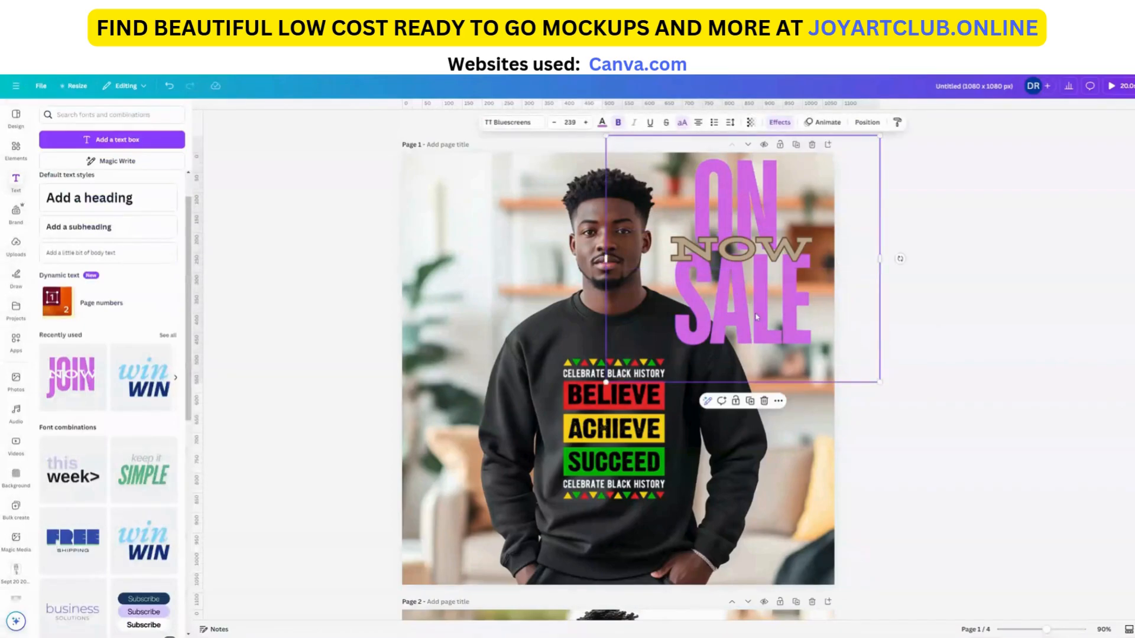
click(602, 124)
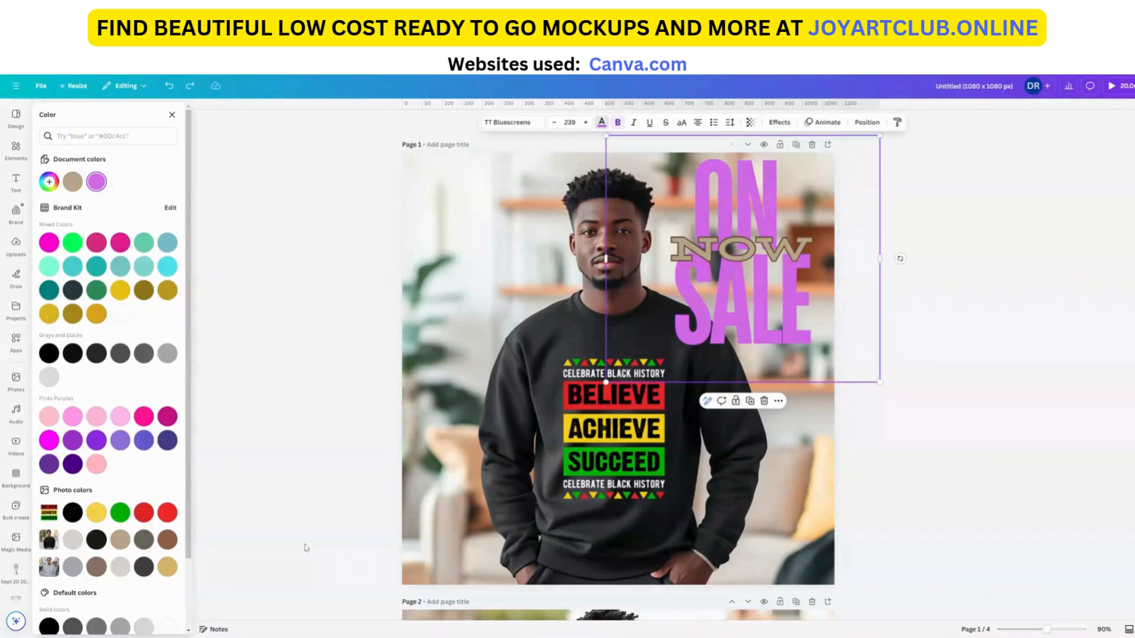
click(120, 514)
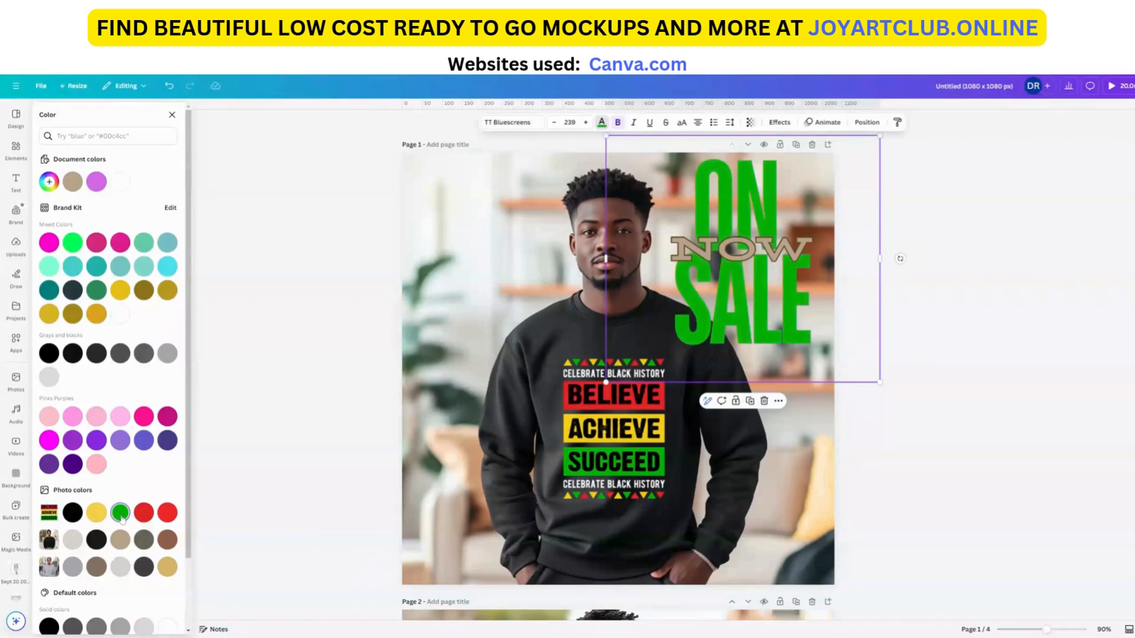
click(143, 513)
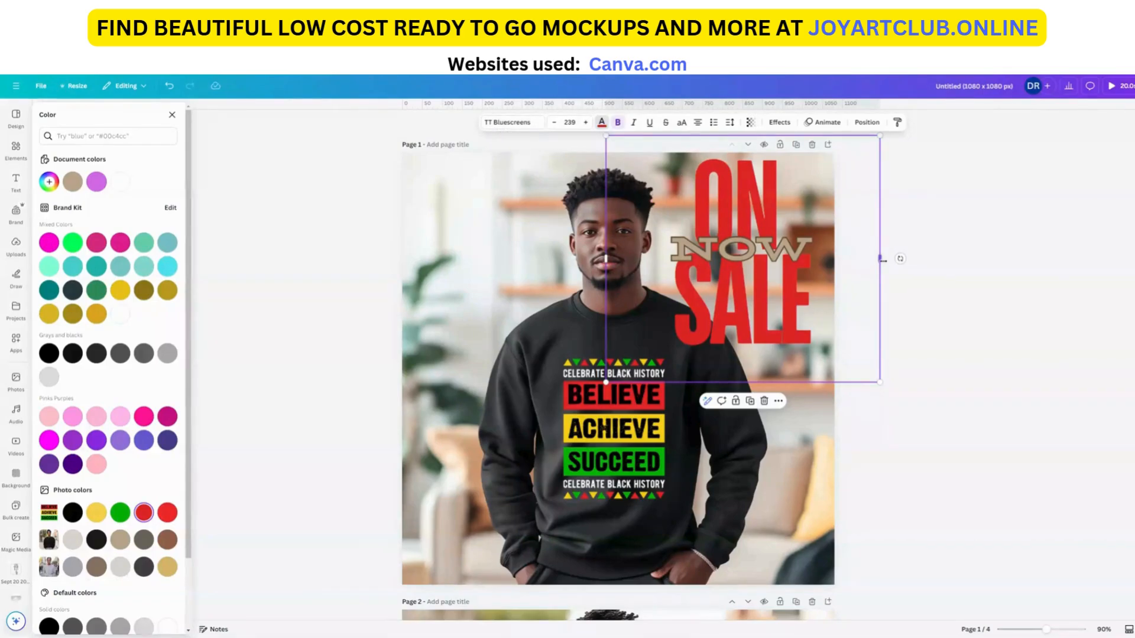
Narrow the ON SALE text box on both sides to fit between the man and the page edge, and center NOW across it
drag(850, 259, 838, 264)
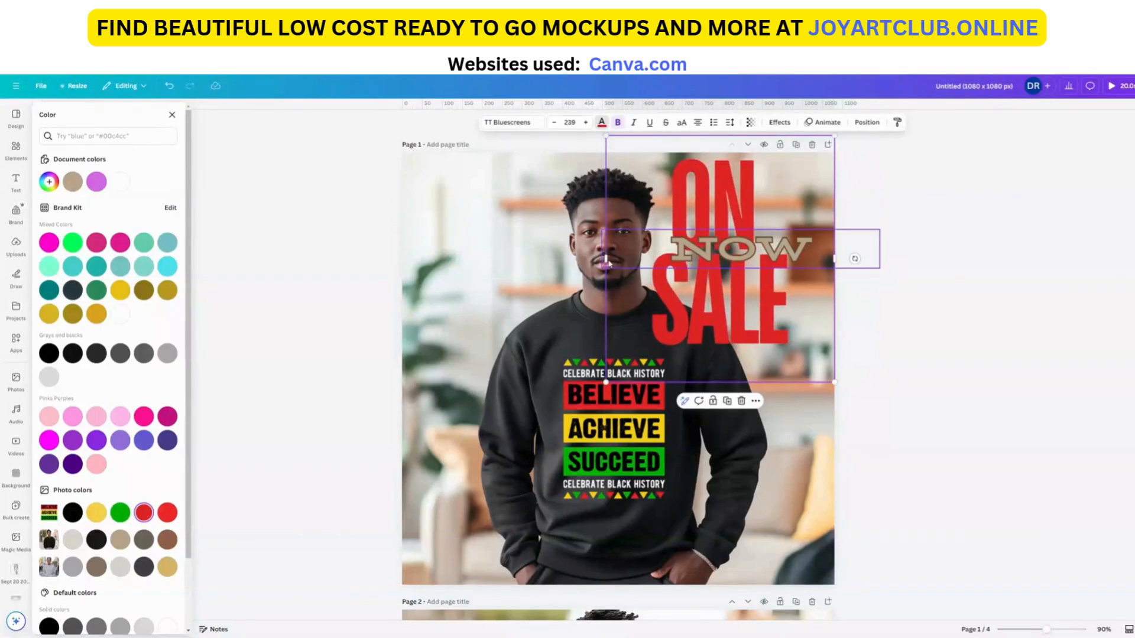
drag(619, 258, 669, 264)
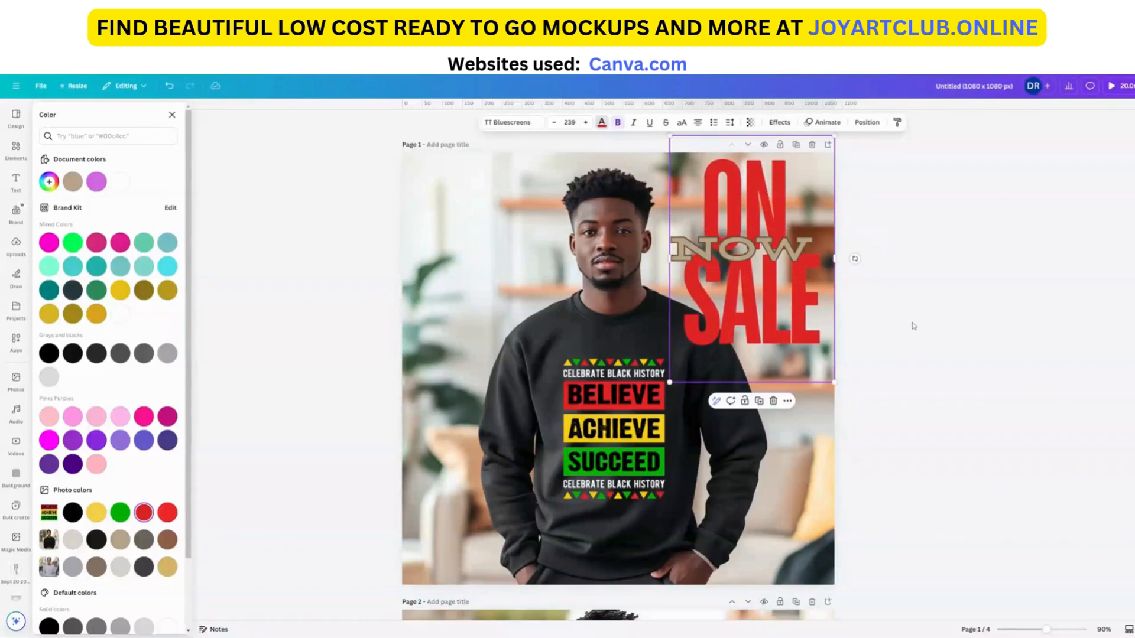
click(794, 253)
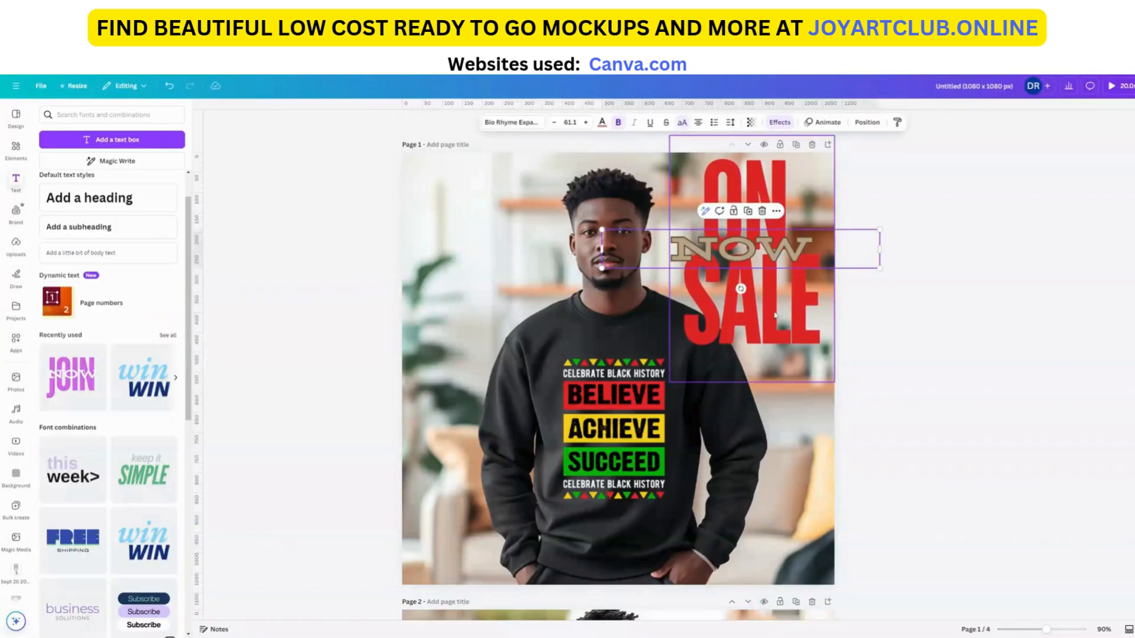
click(775, 312)
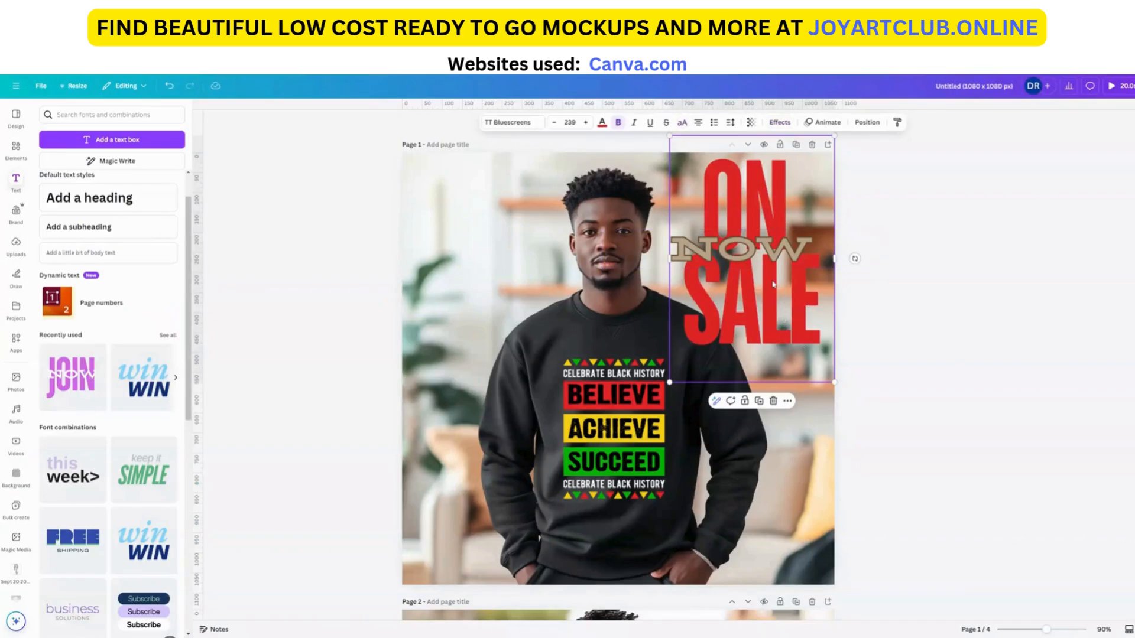
click(771, 257)
drag(767, 251, 780, 249)
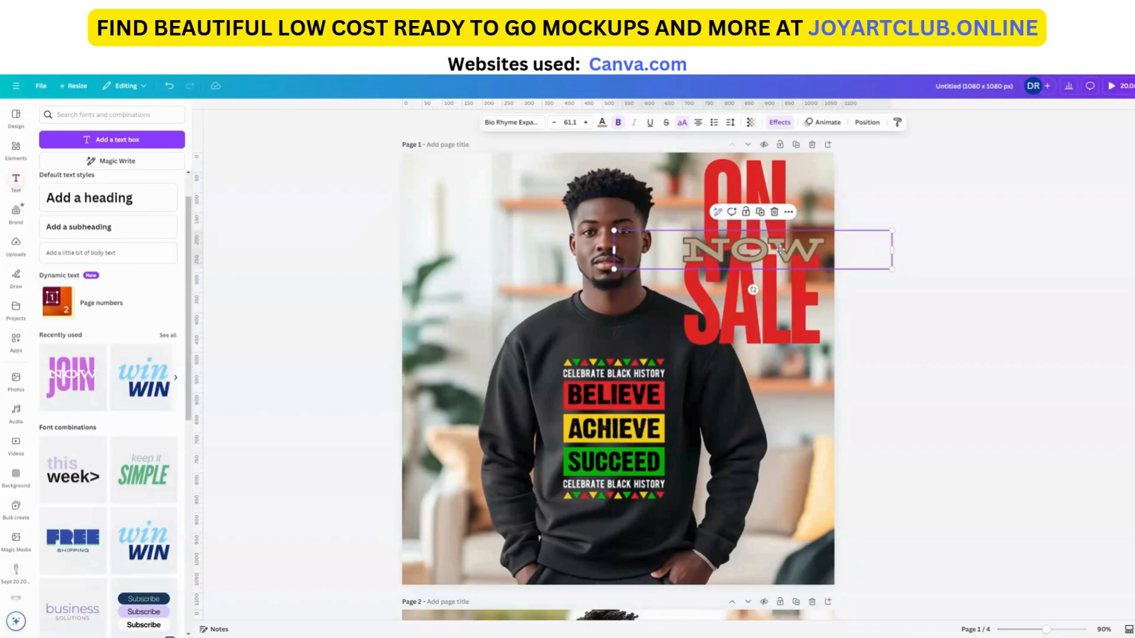
click(933, 375)
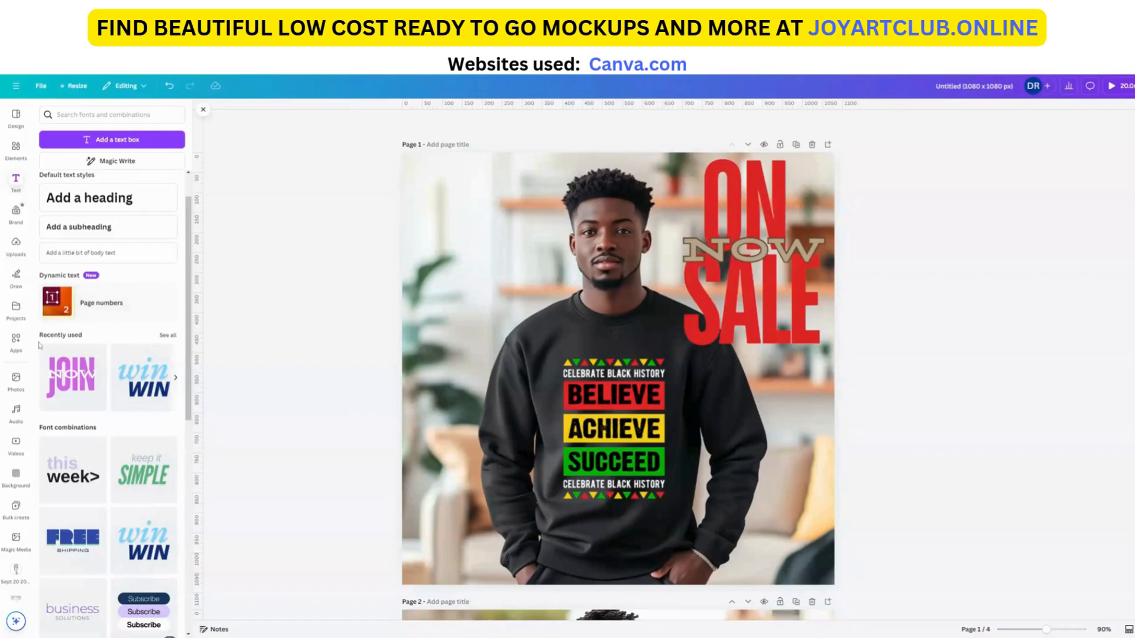
Search the graphics for house and place a small solid black house icon in the photo's lower-left corner
click(16, 149)
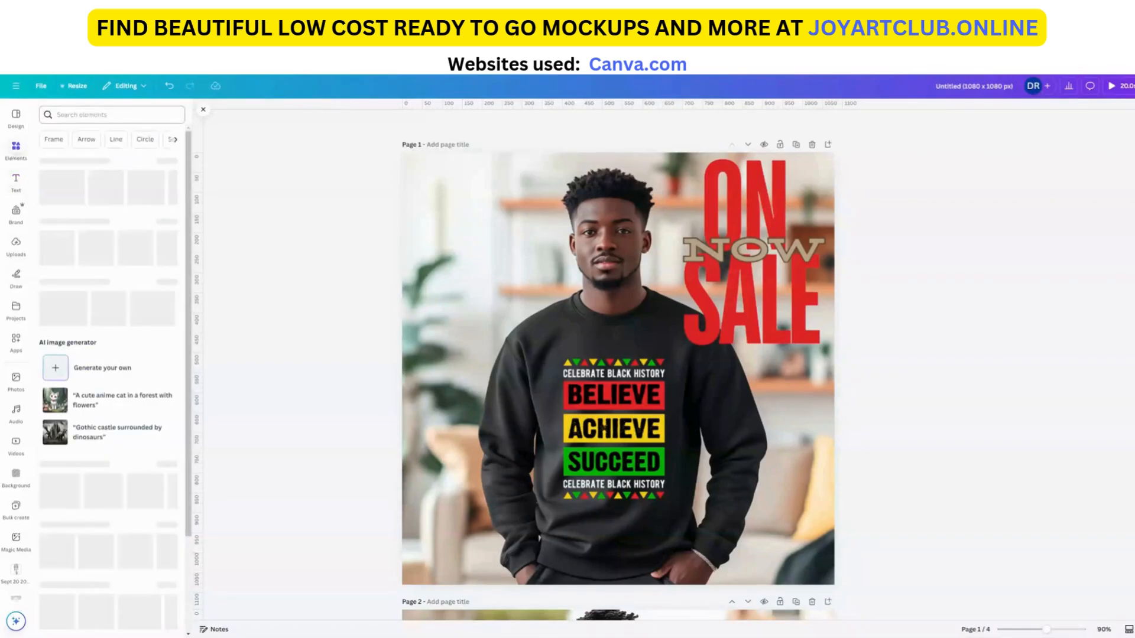
click(113, 115)
text(hourse)
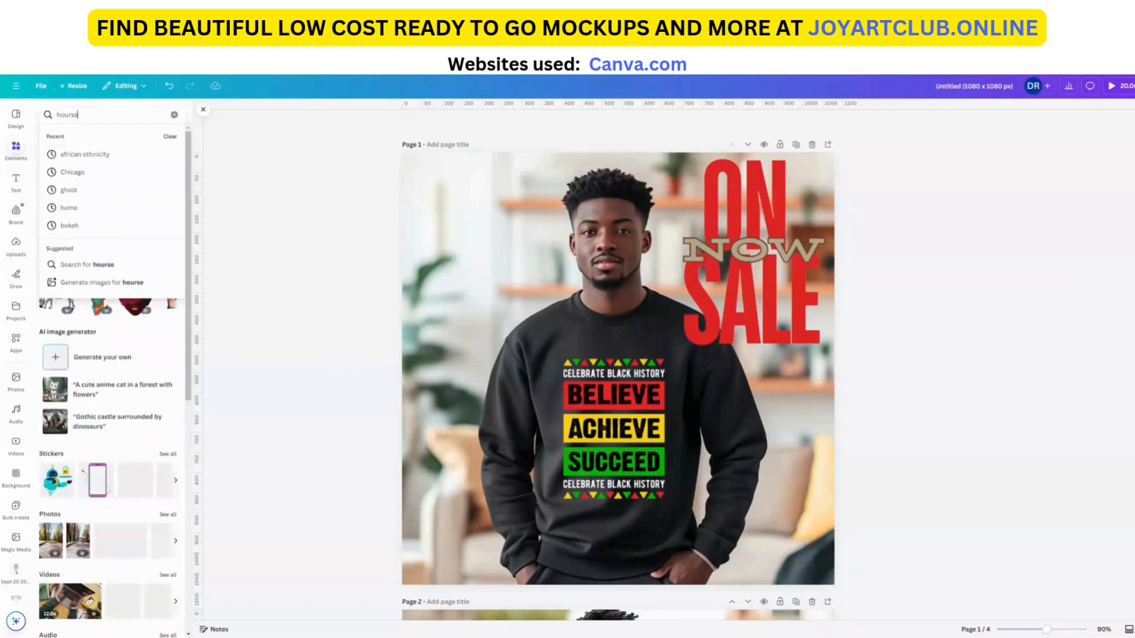
key(Return)
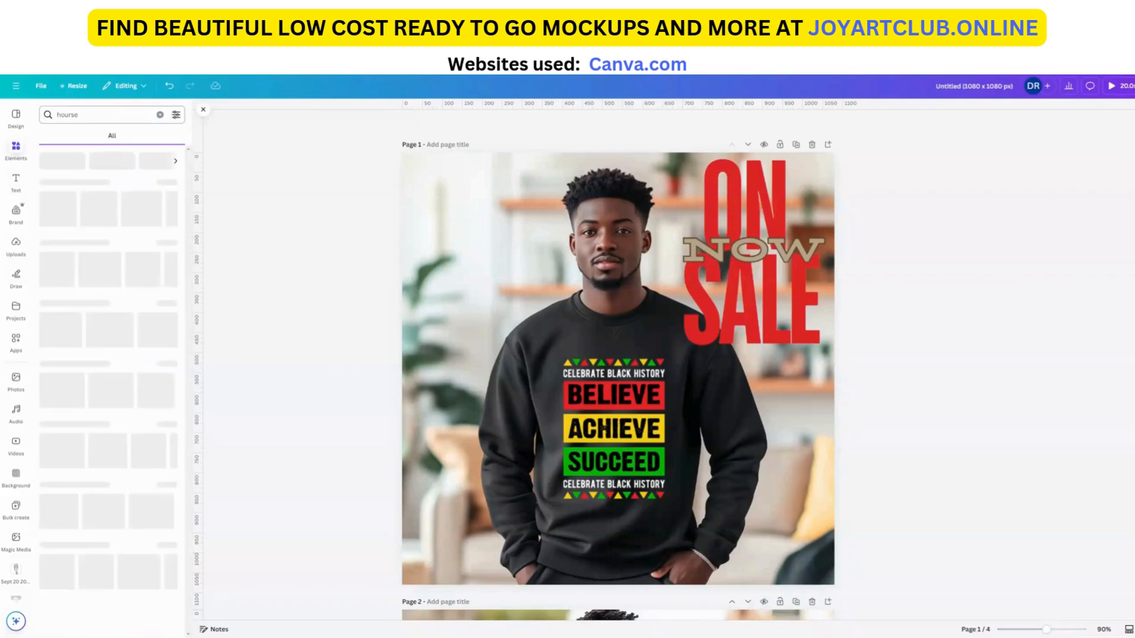
key(BackSpace)
key(Return)
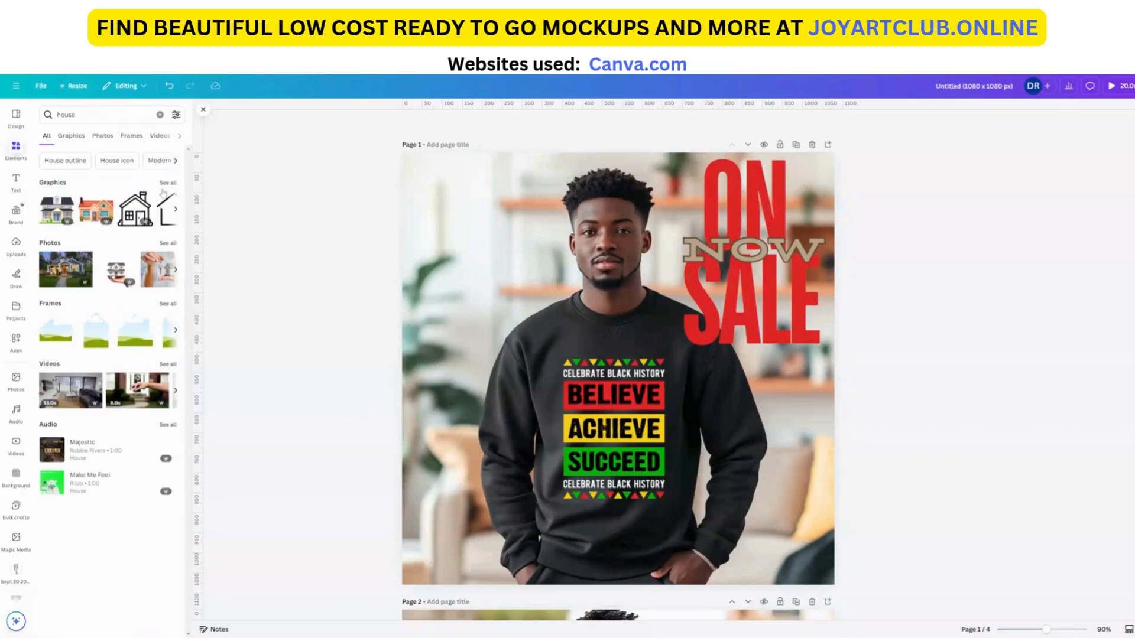
click(168, 183)
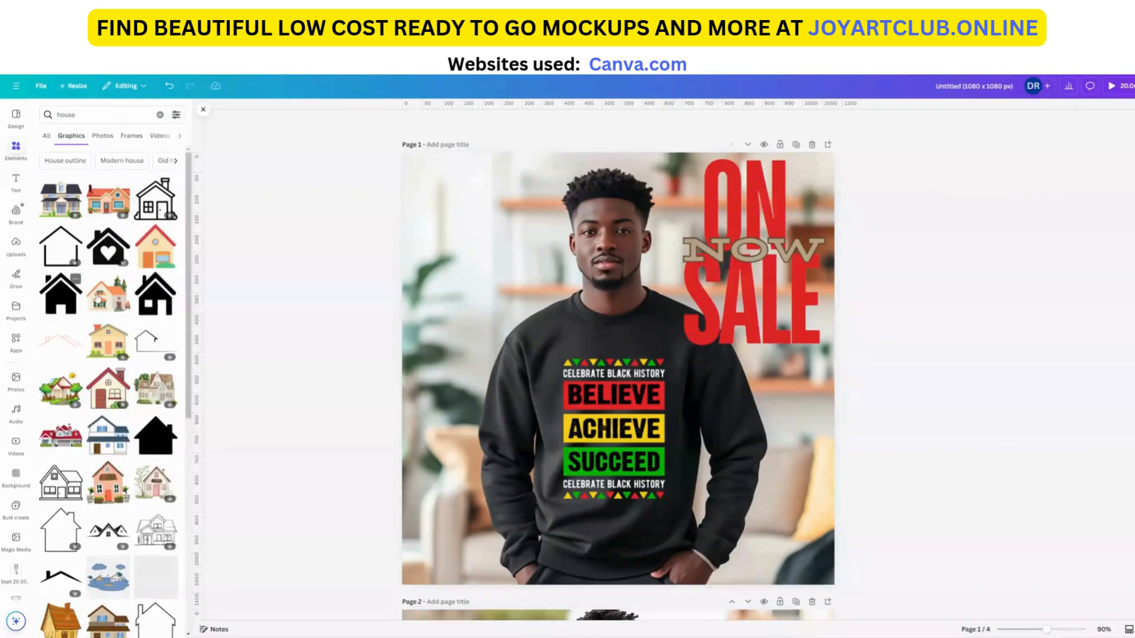
click(65, 299)
drag(705, 451, 450, 548)
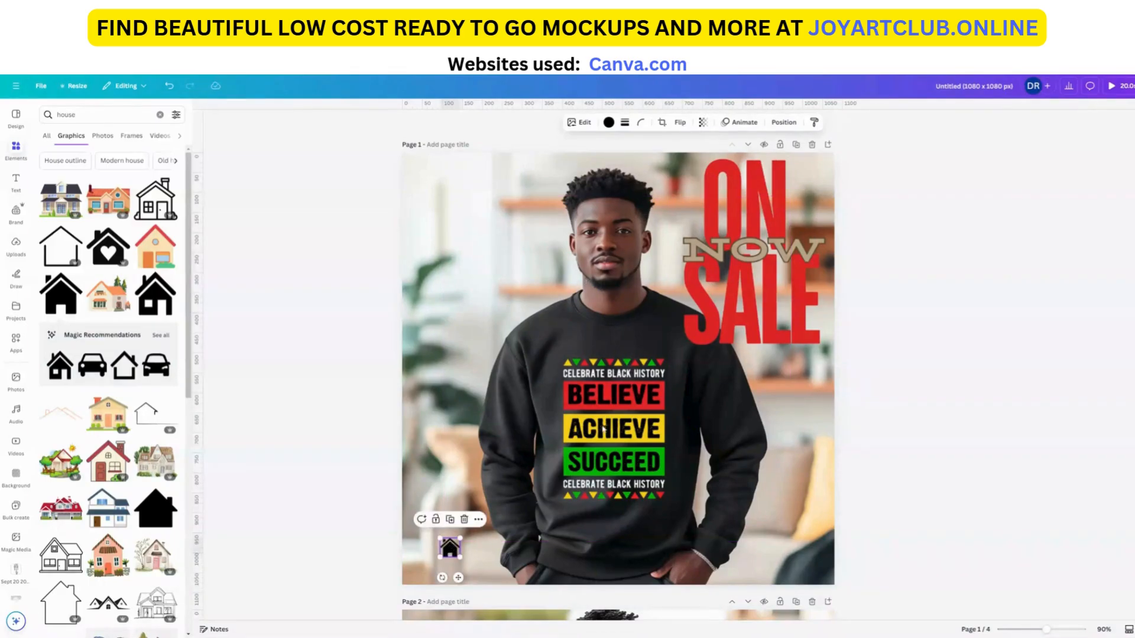
Add a body text box and move it to the photo's lower-left edge below the house icon
click(16, 180)
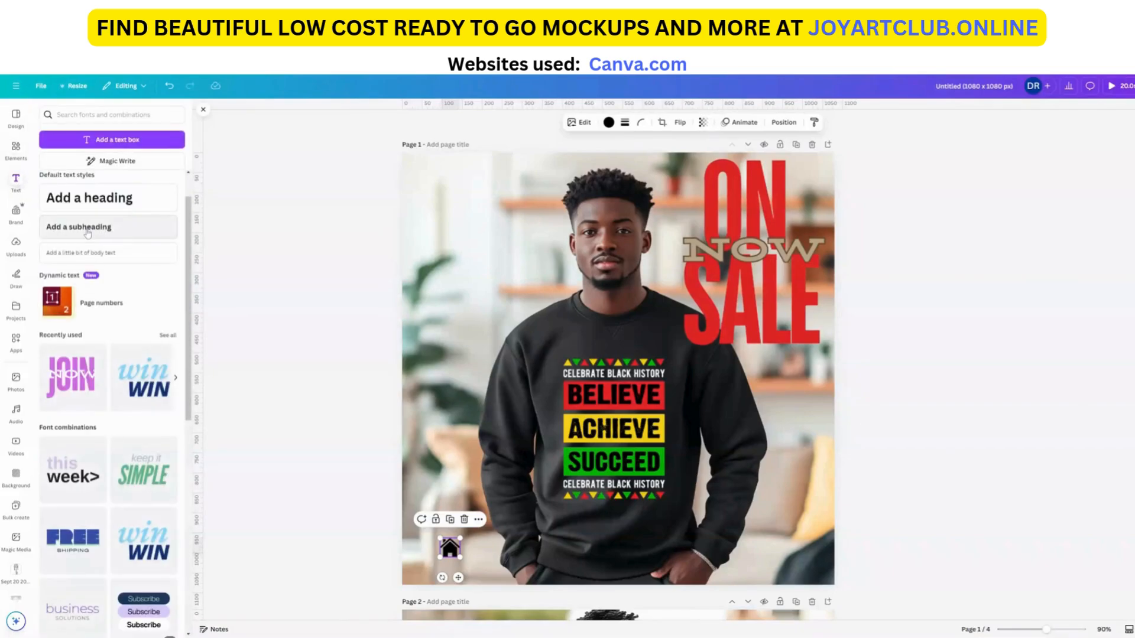
click(87, 254)
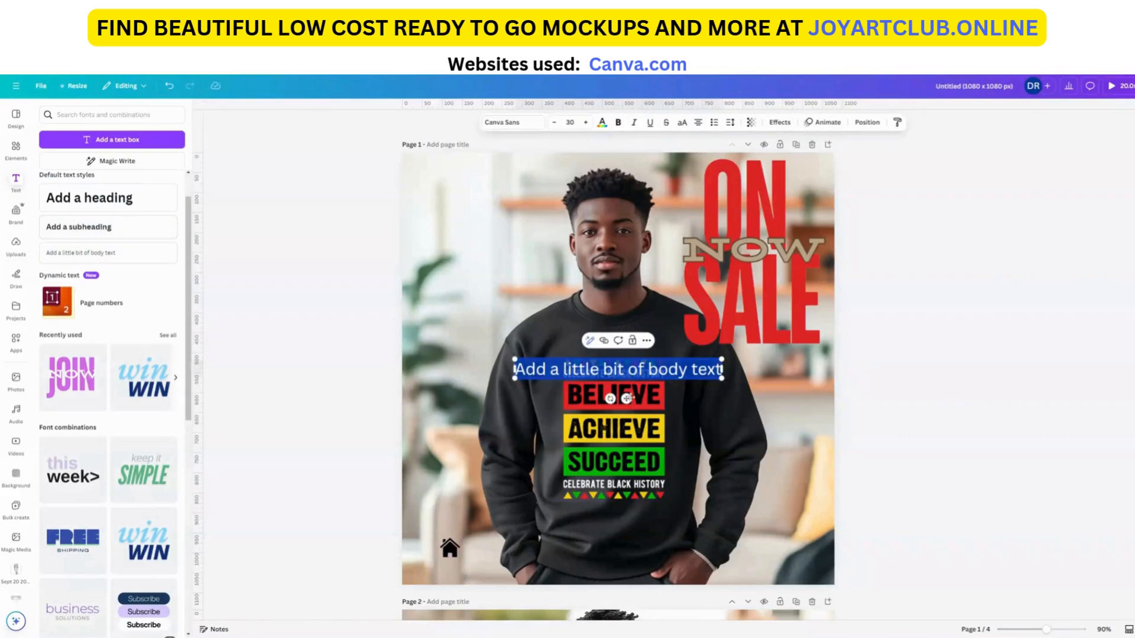
drag(626, 400, 515, 599)
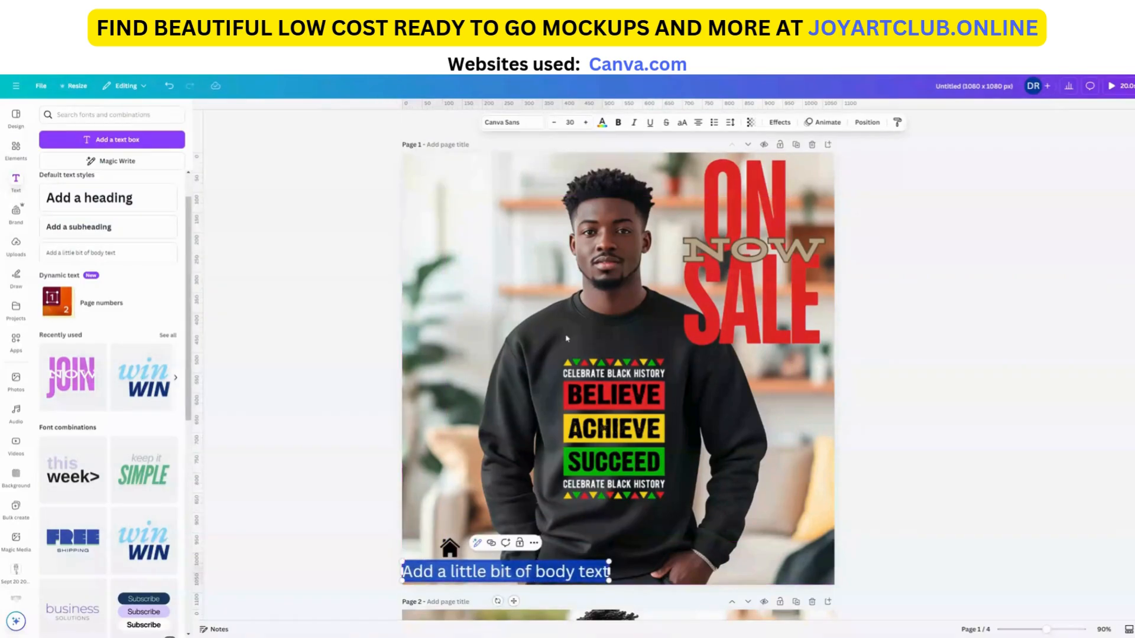
Set the body text's font size to 18 and shift it to just below the house icon
click(554, 122)
click(555, 122)
click(554, 123)
click(554, 122)
click(555, 123)
click(554, 122)
click(555, 123)
click(555, 123)
click(554, 122)
click(554, 123)
click(555, 123)
click(554, 123)
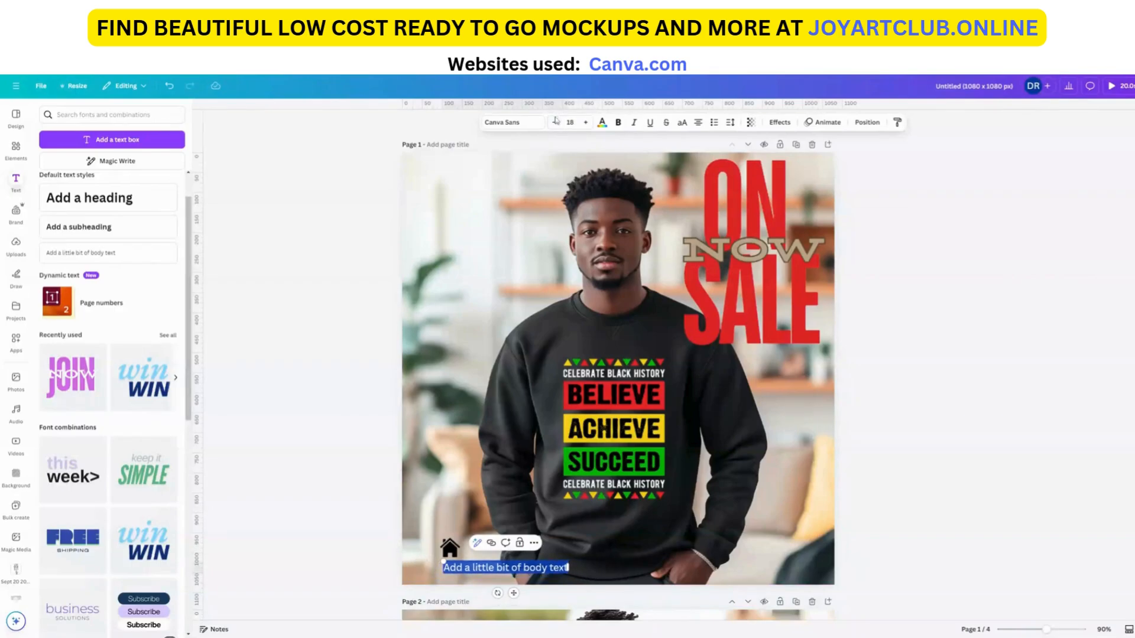
drag(445, 569, 506, 572)
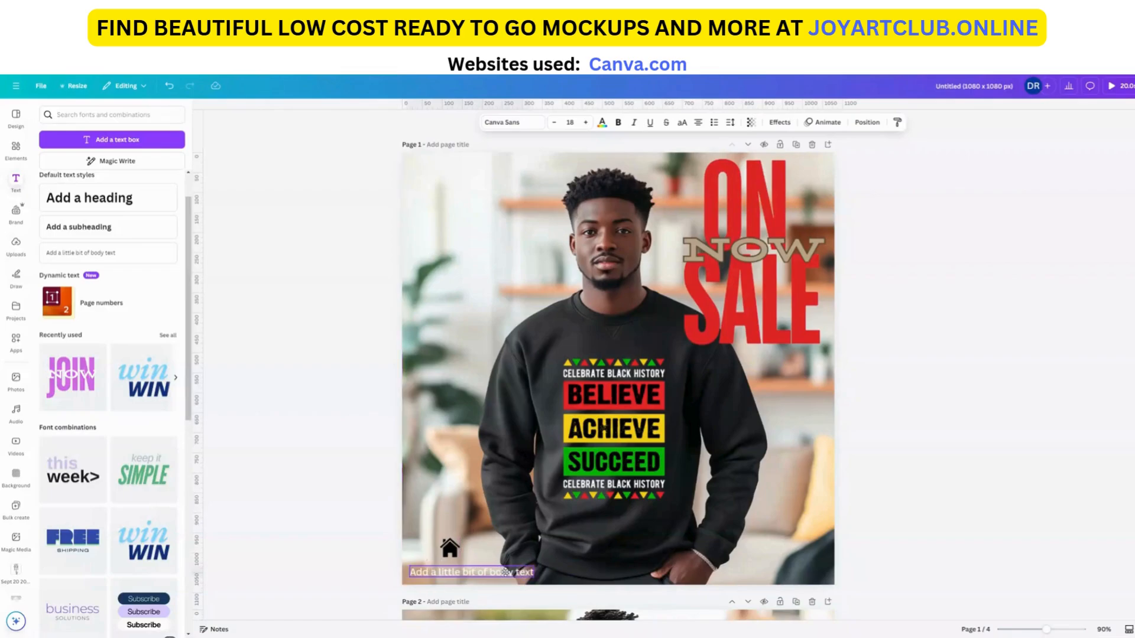
Replace the placeholder body text with "Your Website.com"
key(ctrl+a)
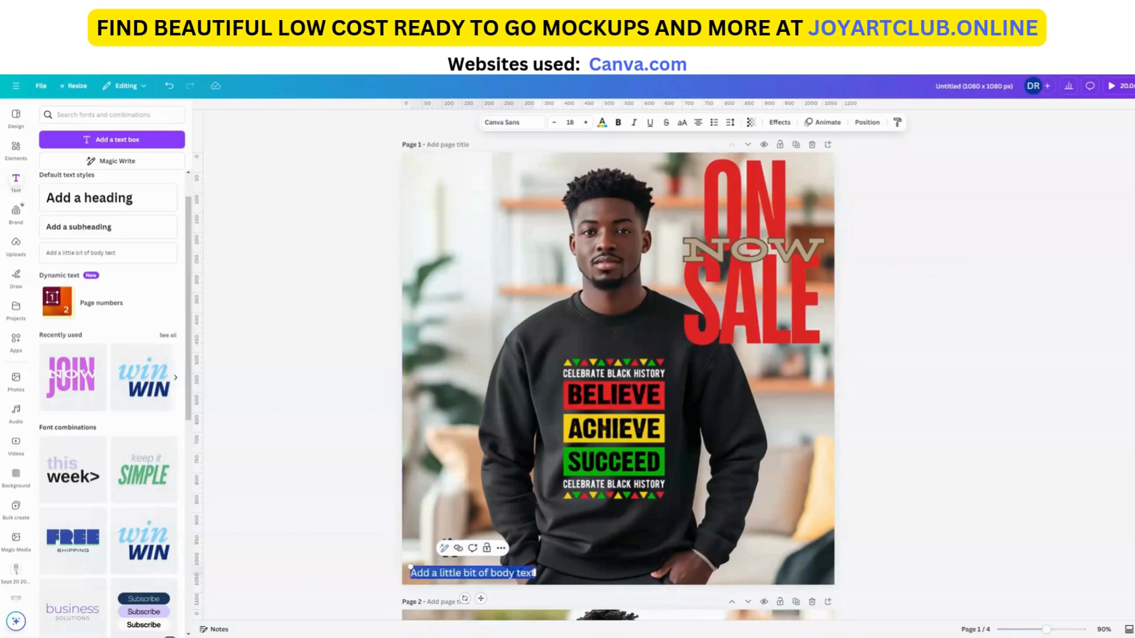
text(Your)
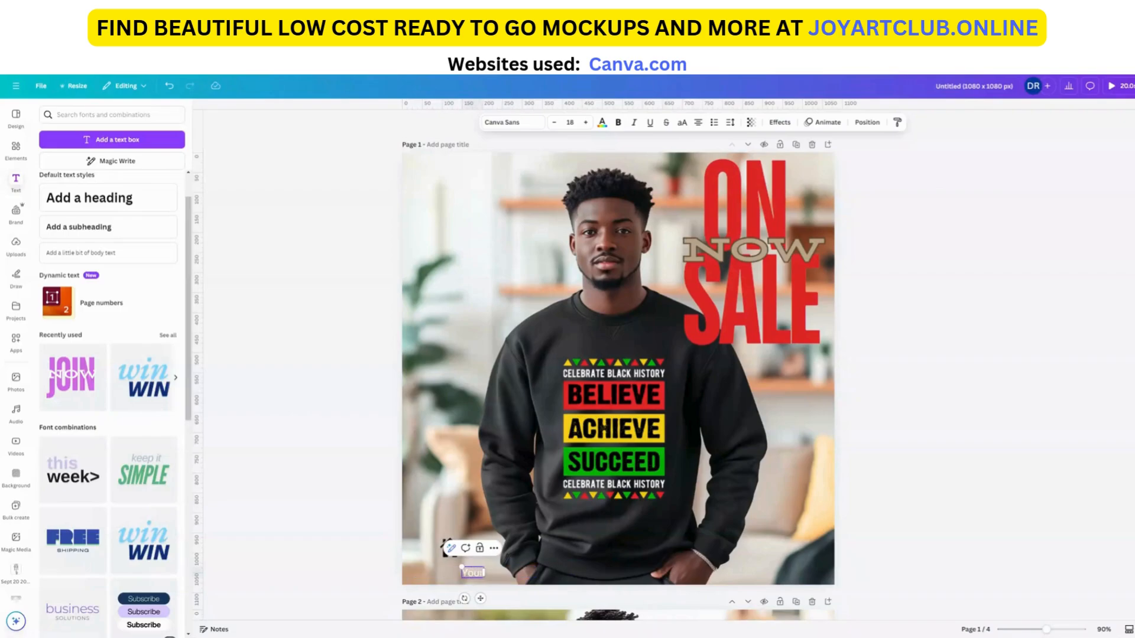
text( Website)
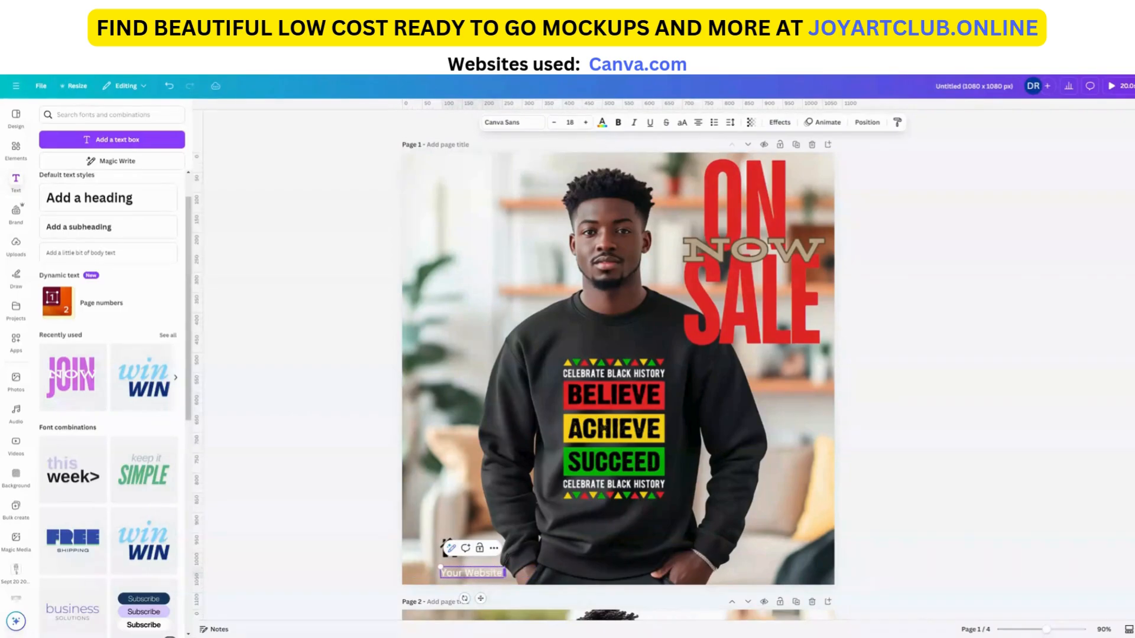
text(.com)
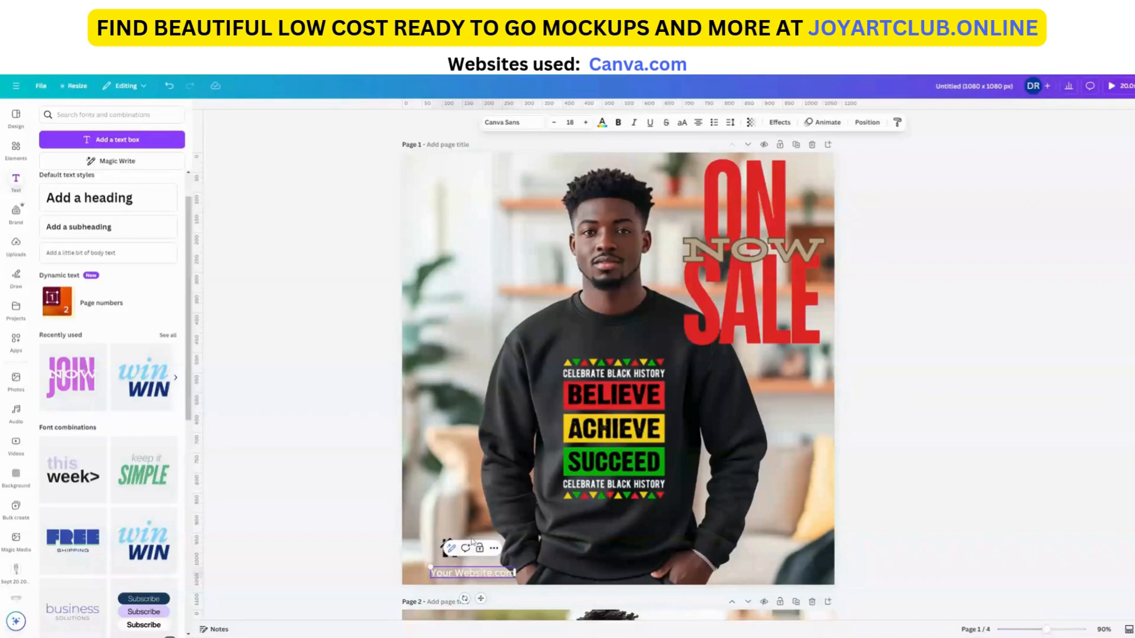
Center the Your Website.com text beneath the house icon and undo its accidental lock
click(384, 545)
drag(478, 576, 453, 572)
click(450, 549)
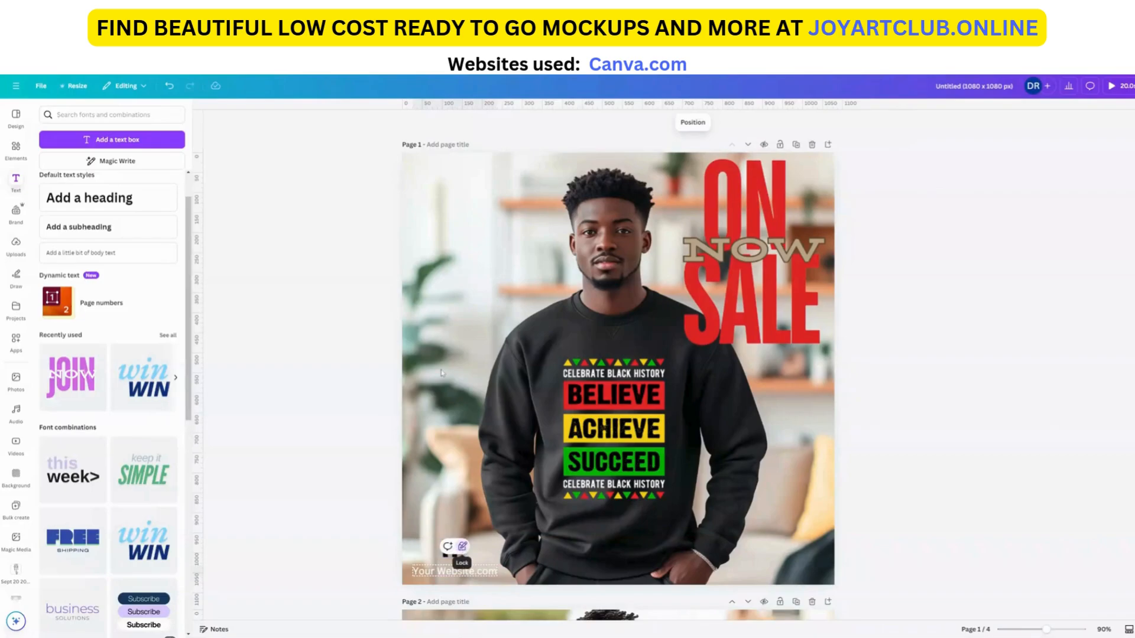
click(169, 86)
click(390, 552)
click(451, 572)
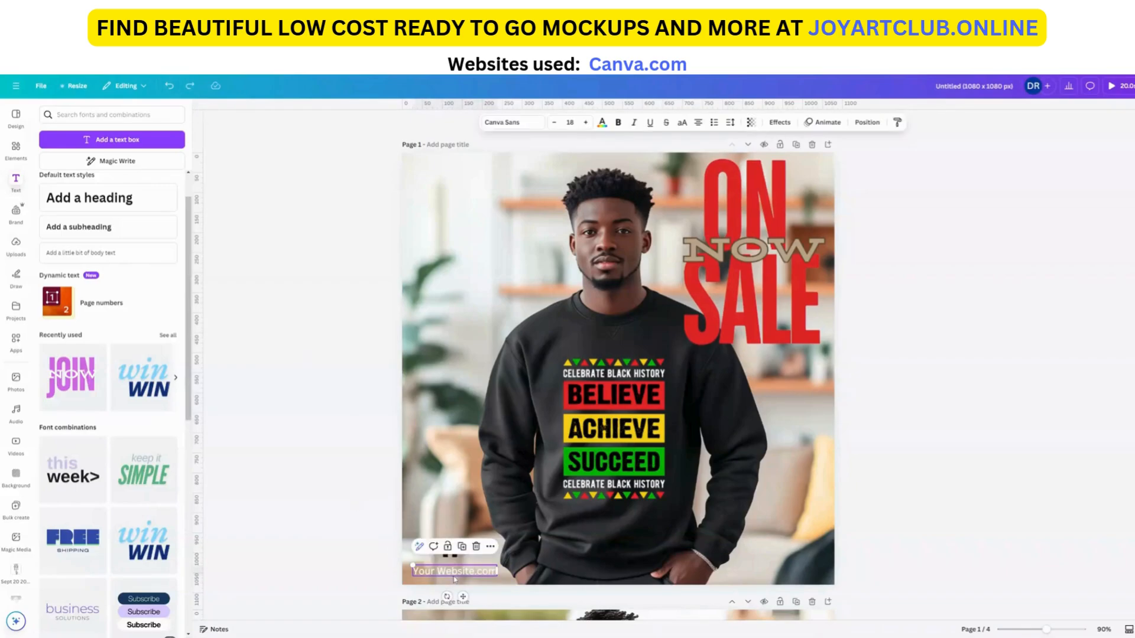
drag(455, 574, 456, 574)
Try the custom blue #4143D4 on the website text and return it to white
click(602, 123)
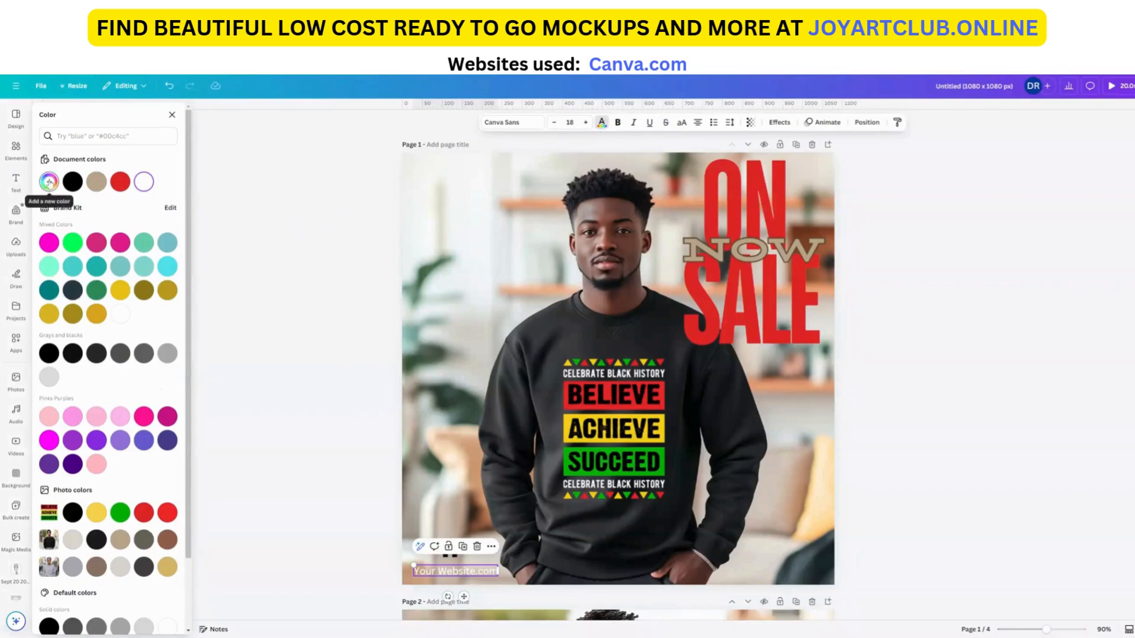
click(49, 182)
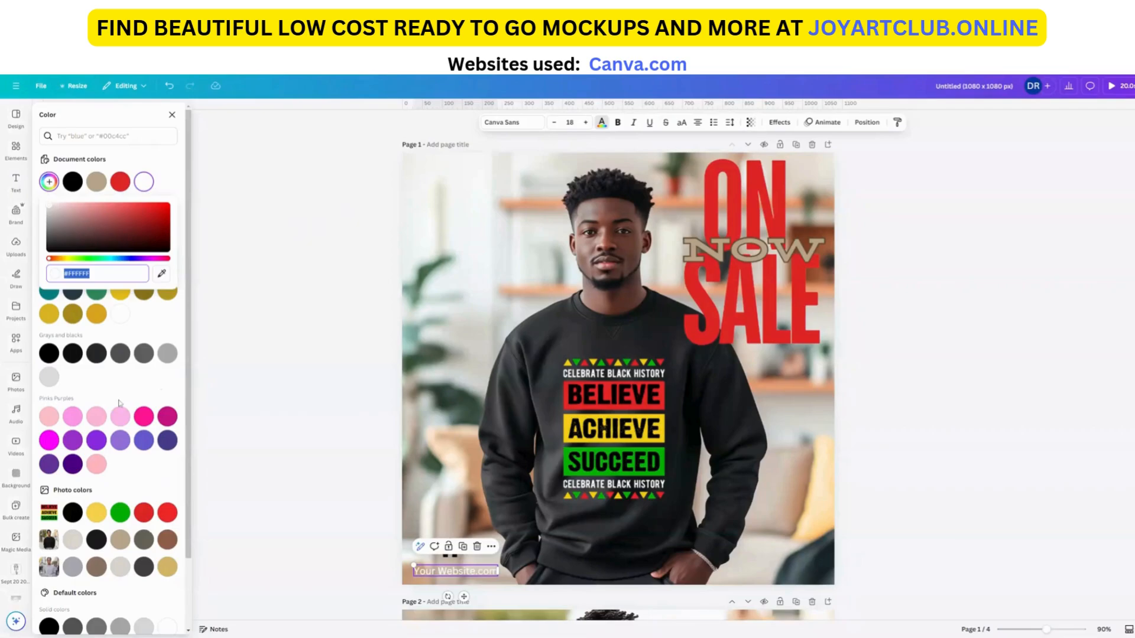
click(128, 258)
click(111, 205)
click(133, 211)
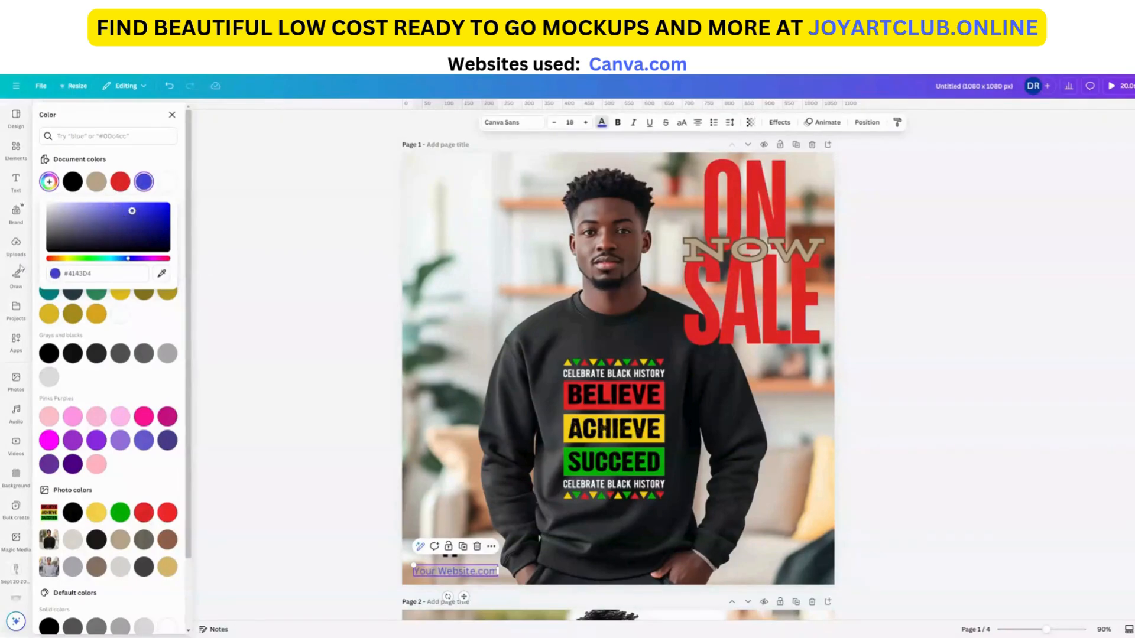
click(120, 314)
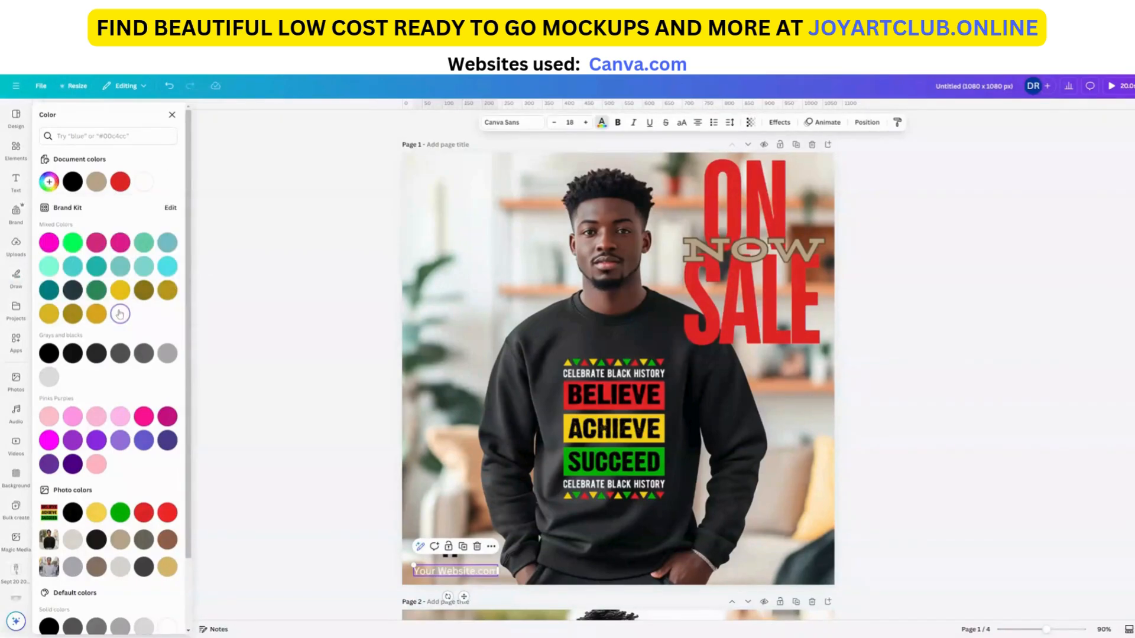
Try gold, yellow and tan swatches on the website text and set it back to white
click(73, 314)
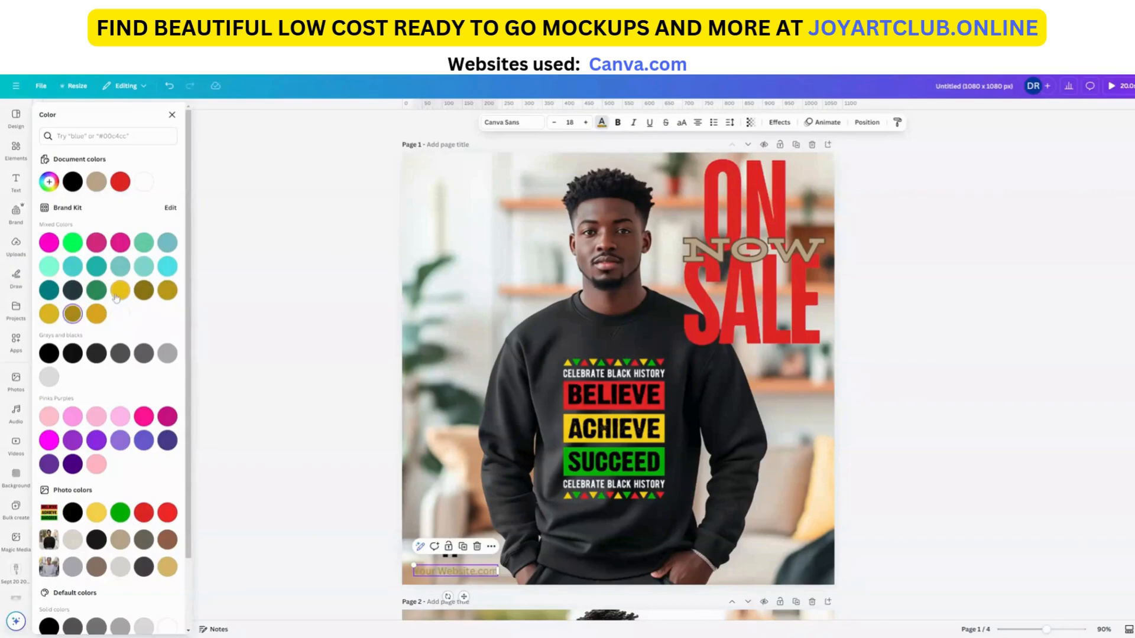
click(125, 293)
click(167, 567)
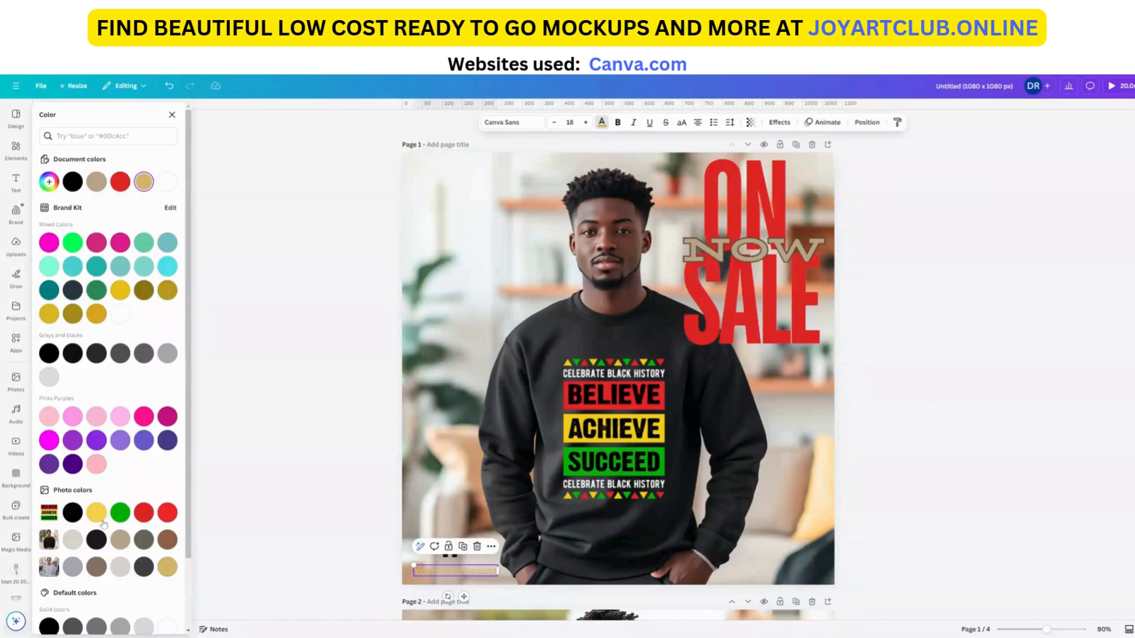
click(121, 541)
click(120, 314)
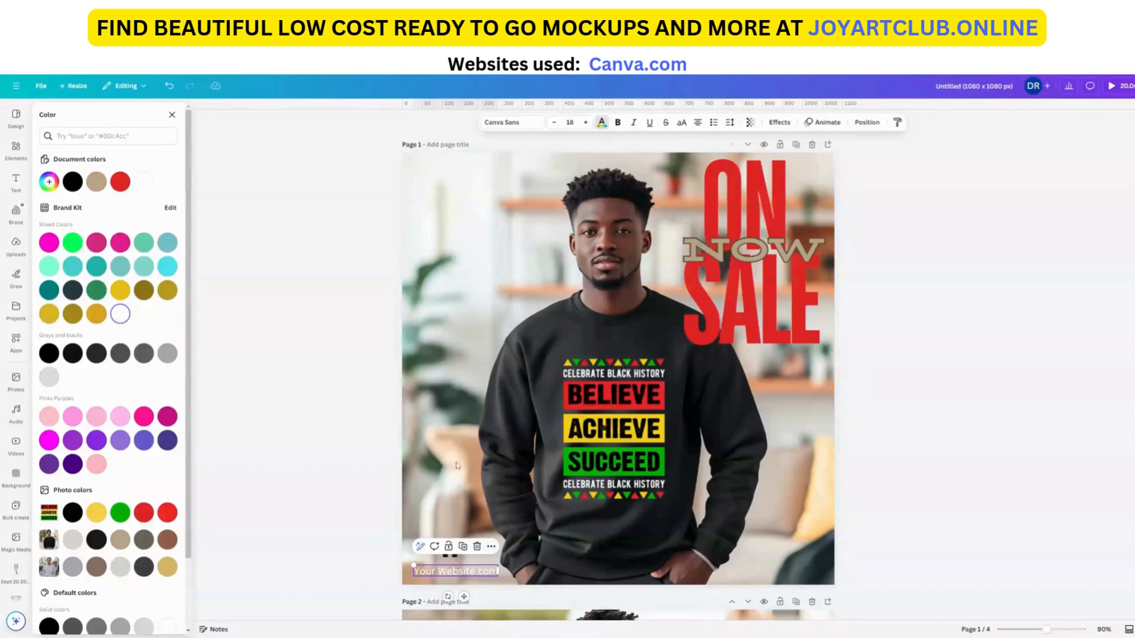
Browse the uploaded and popular fonts and set the Your Website.com text to Arimo
click(512, 127)
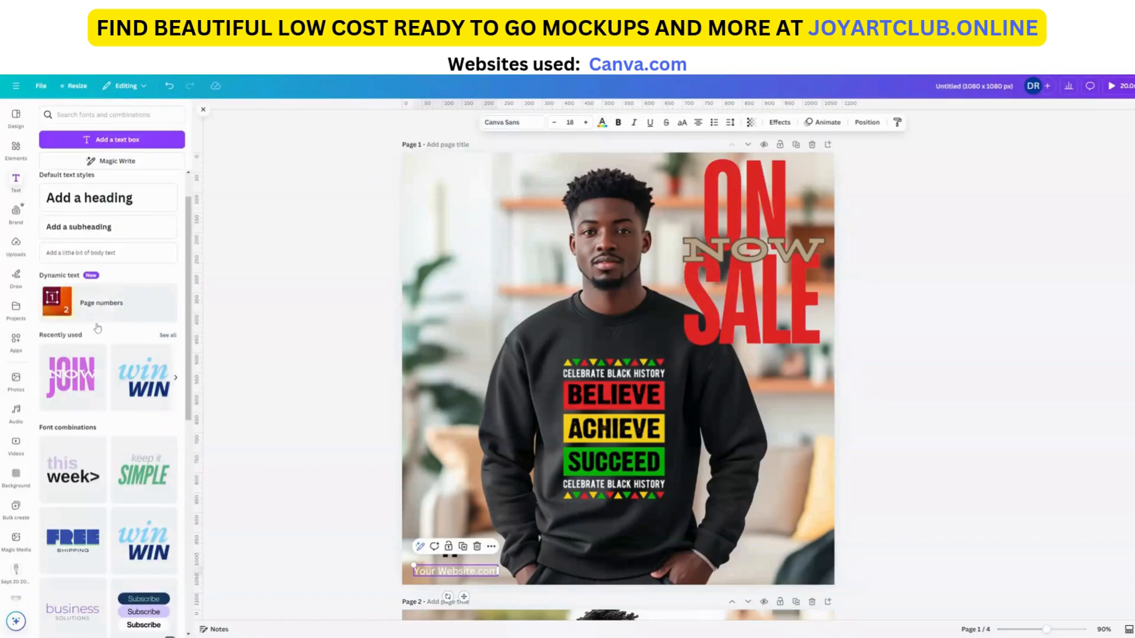
click(514, 123)
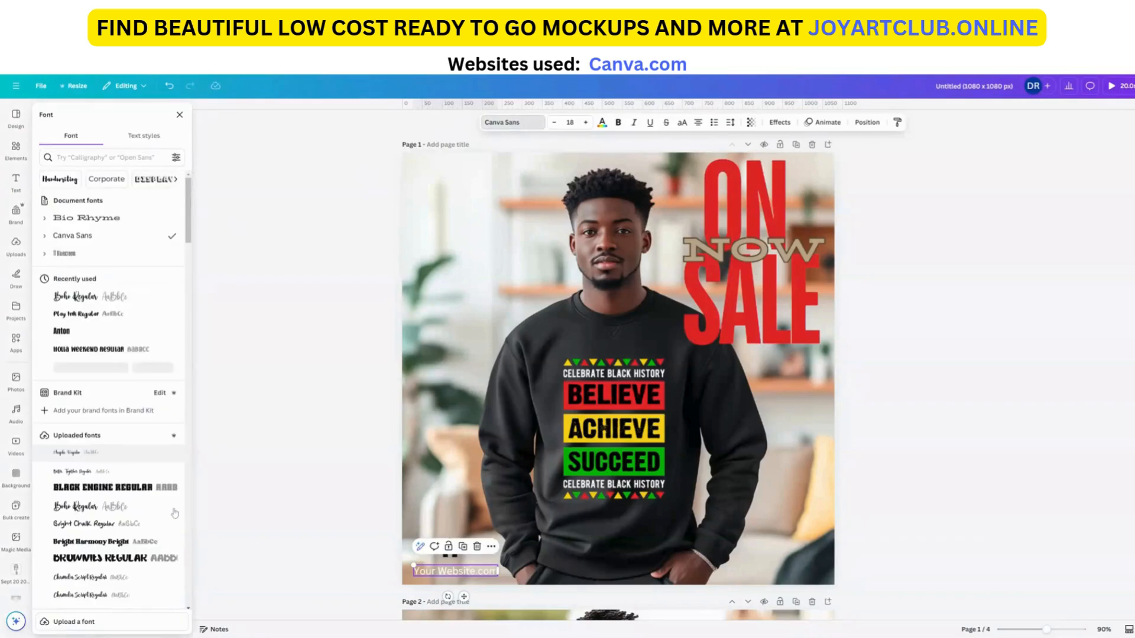
scroll(167, 501, down, 4)
scroll(143, 333, up, 3)
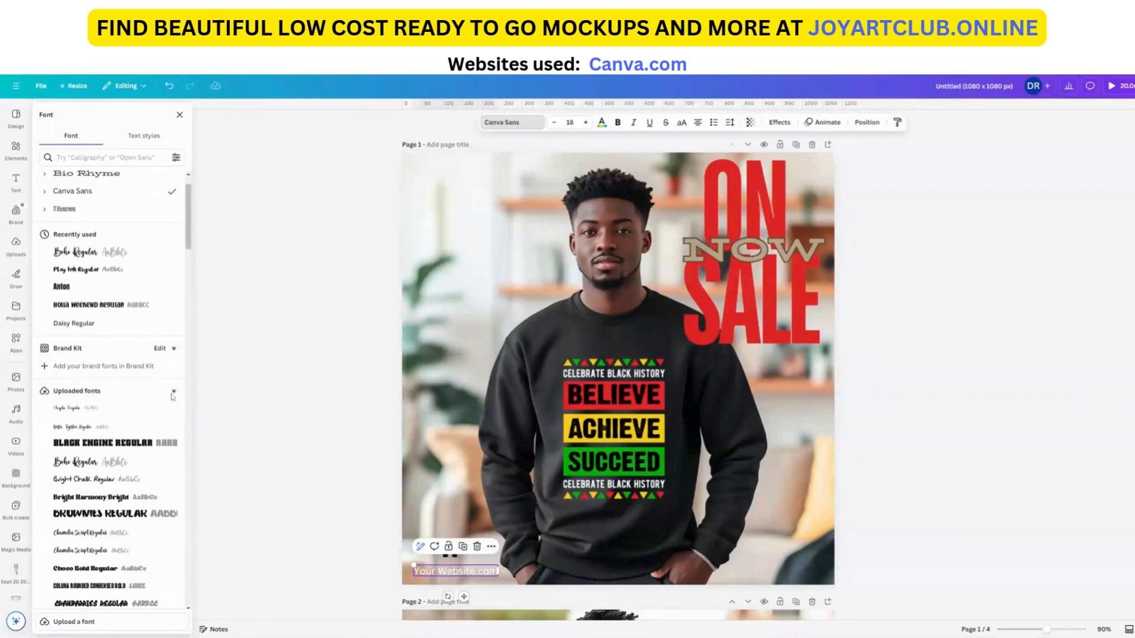
scroll(118, 331, down, 5)
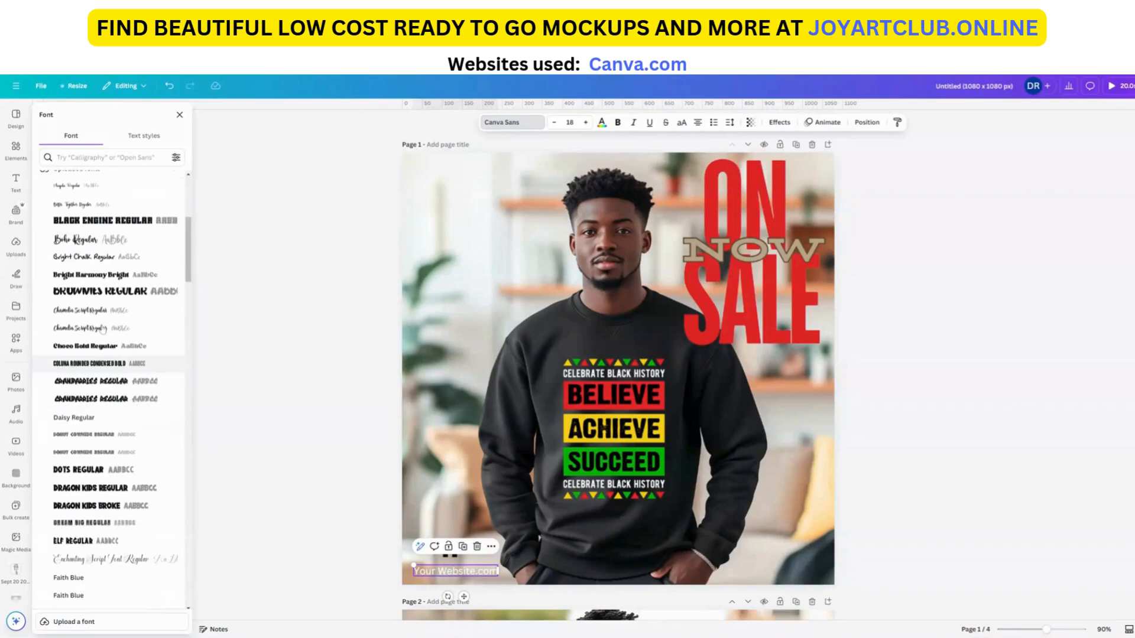
scroll(111, 322, up, 4)
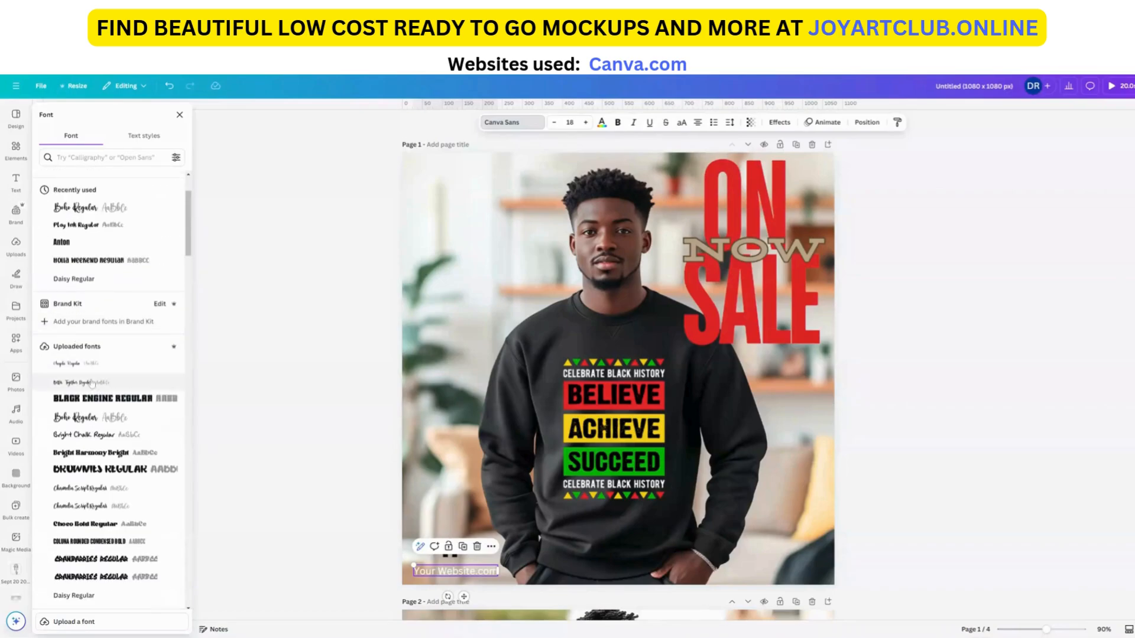
scroll(130, 485, down, 10)
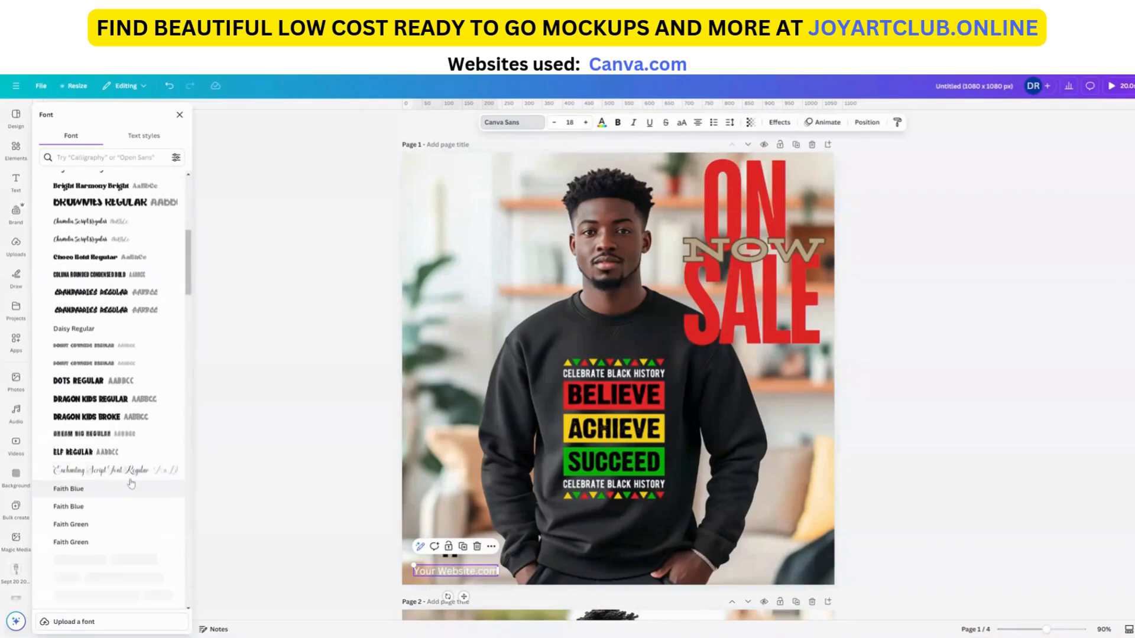
scroll(129, 484, down, 15)
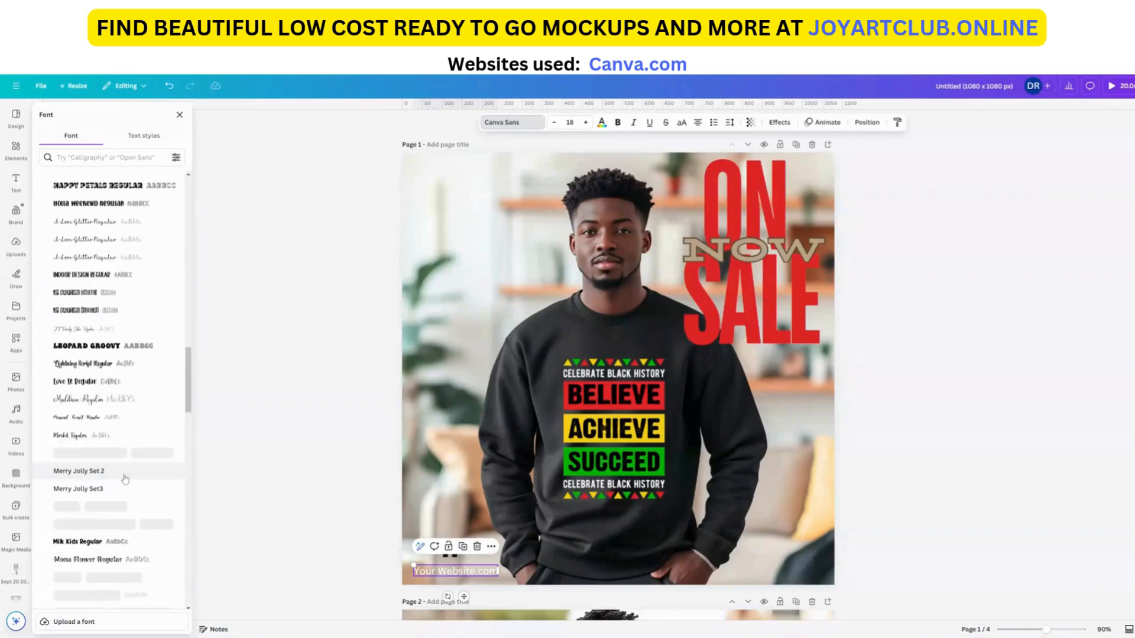
scroll(125, 479, down, 7)
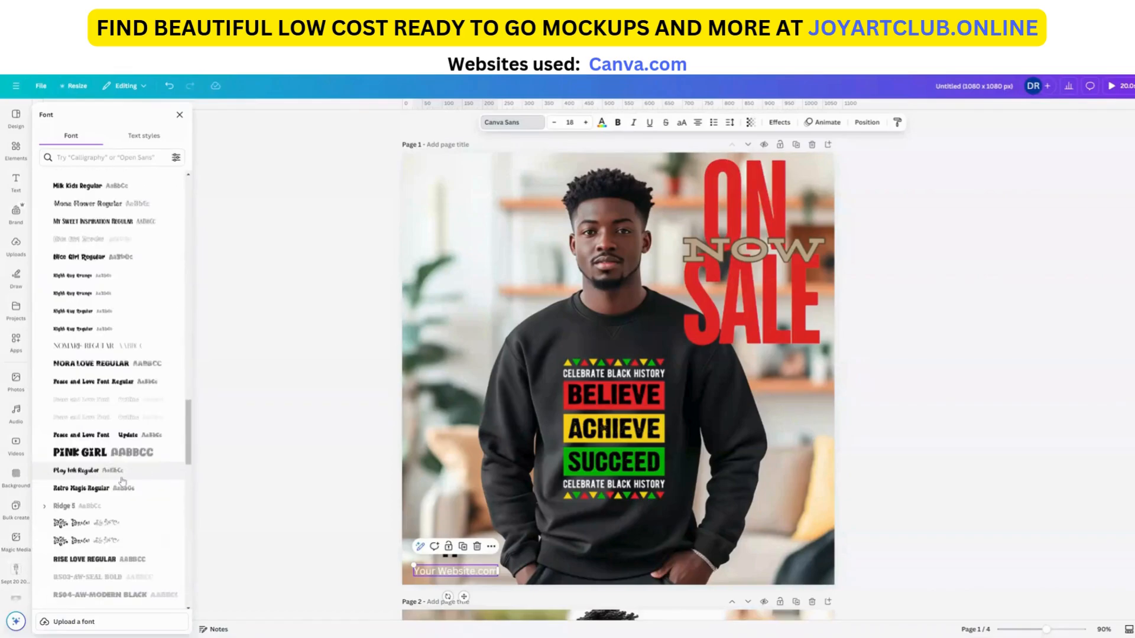
scroll(122, 479, down, 15)
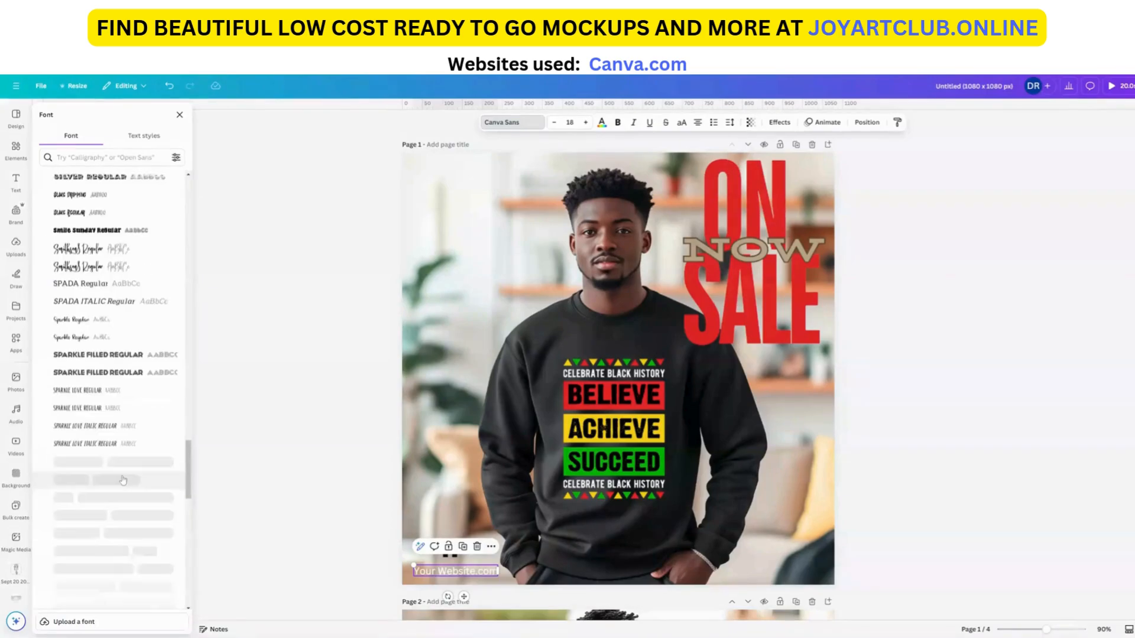
scroll(123, 480, down, 5)
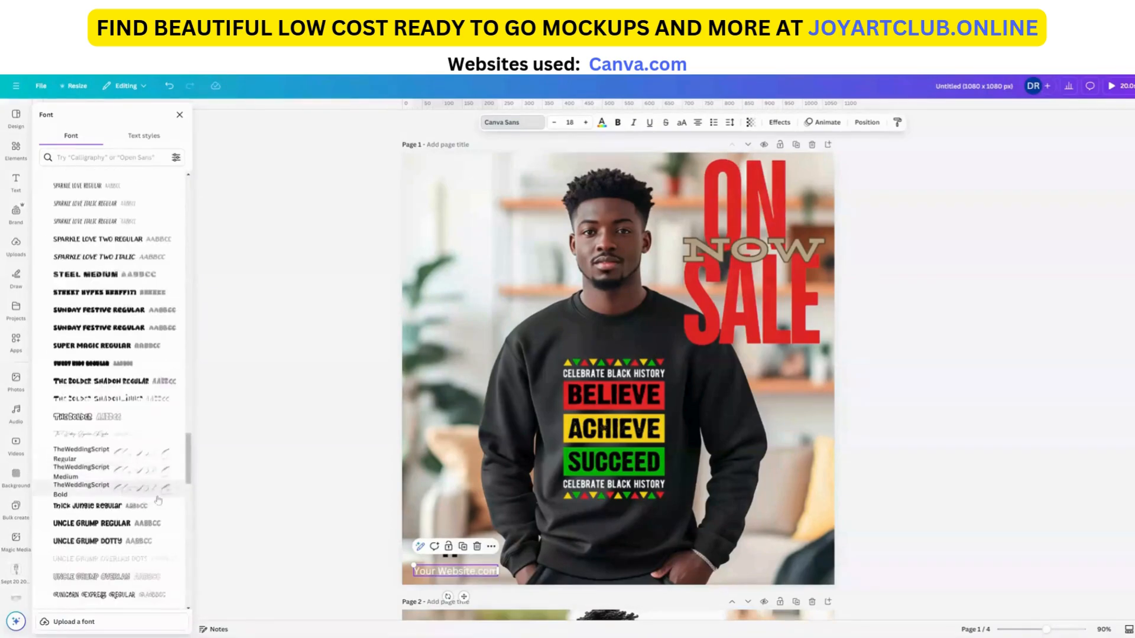
drag(187, 484, 192, 560)
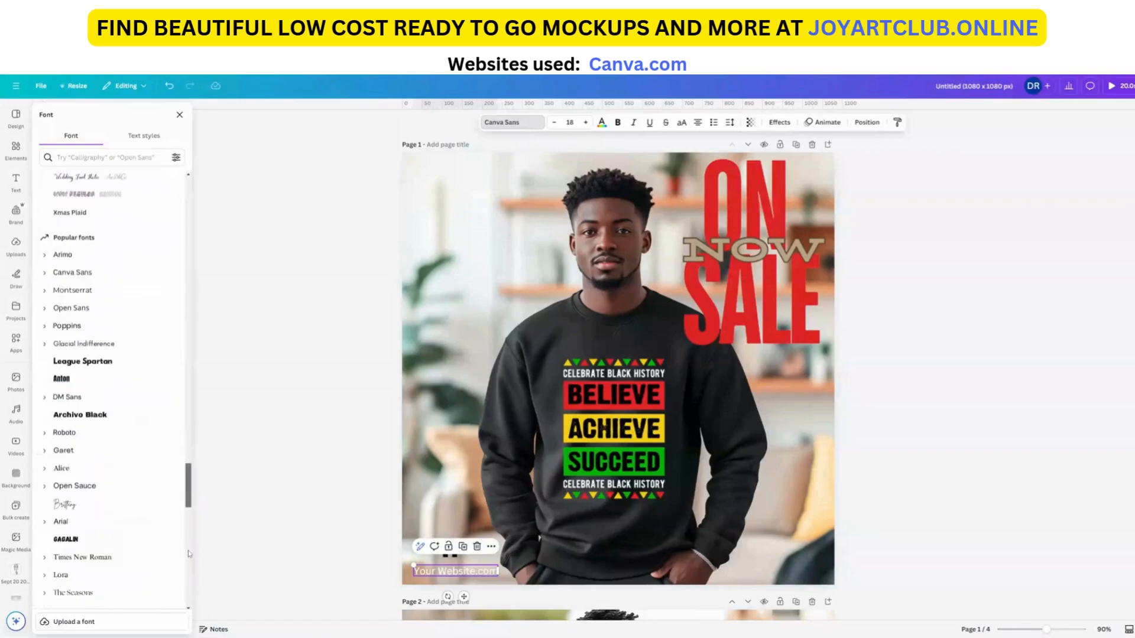
scroll(77, 376, up, 2)
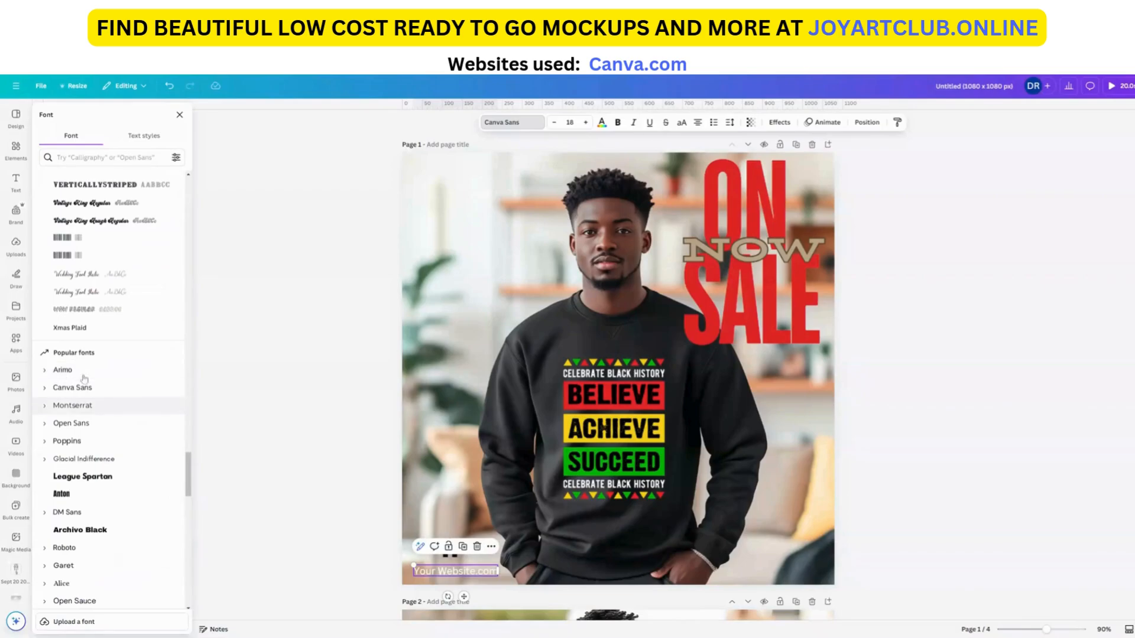
click(66, 373)
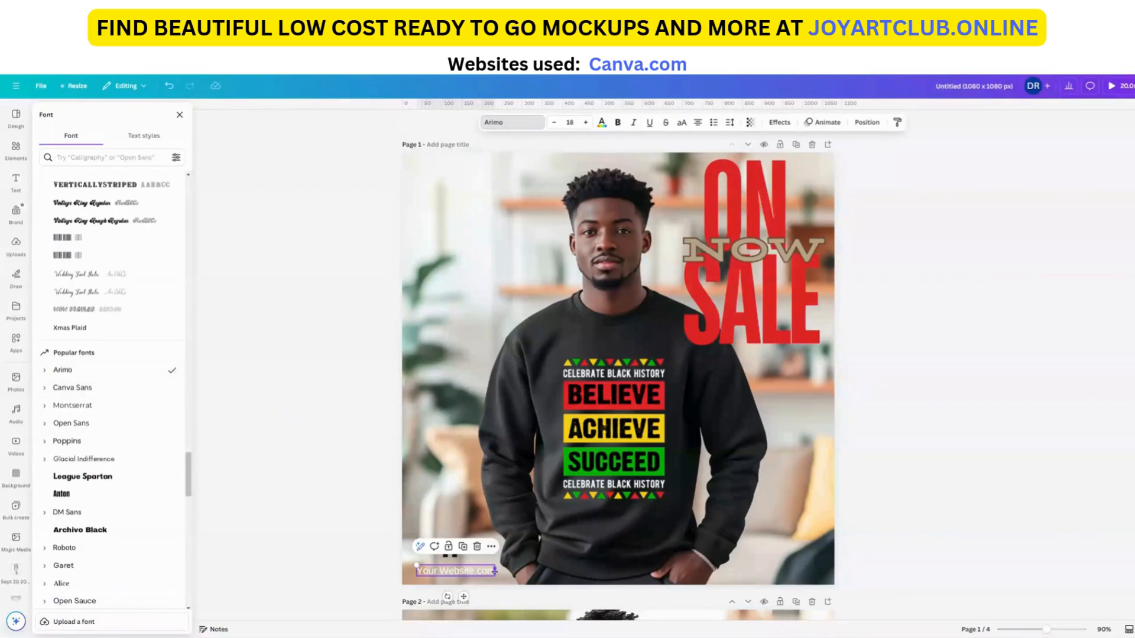
Arrange the house icon directly beside the Your Website.com text in the lower-left corner of the design
drag(471, 573, 501, 569)
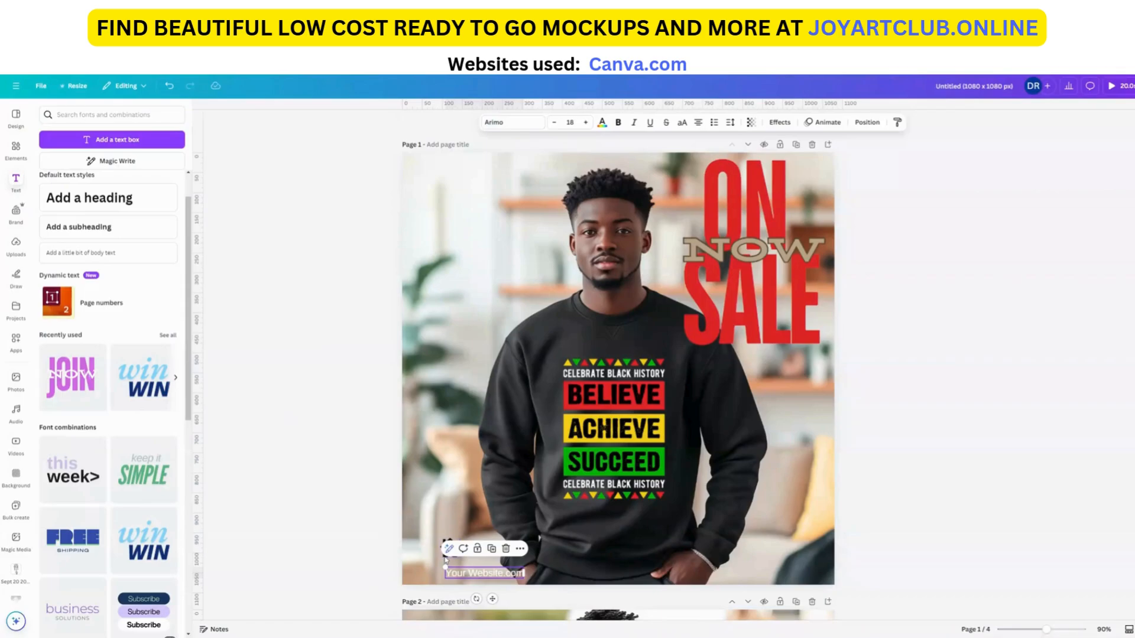
click(447, 558)
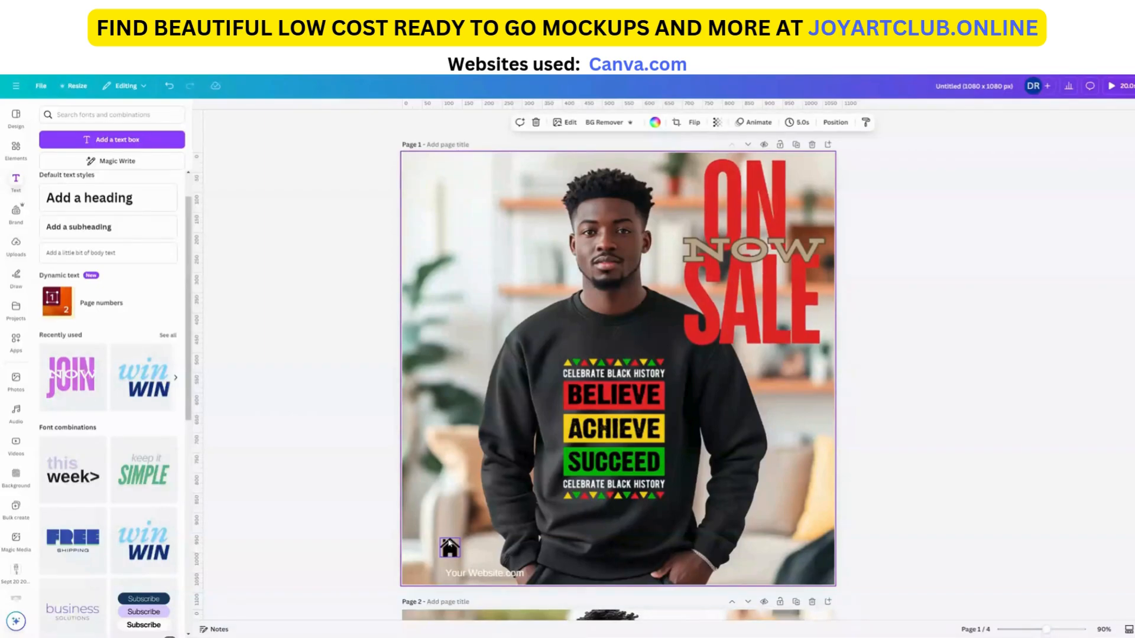
click(449, 543)
drag(451, 544, 435, 571)
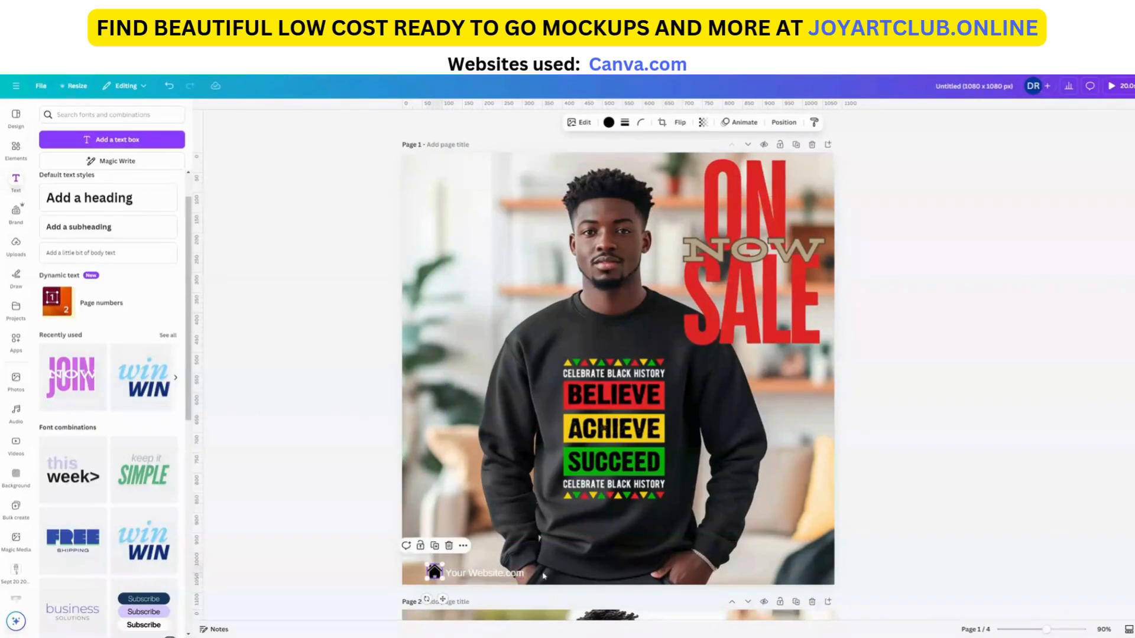
click(498, 573)
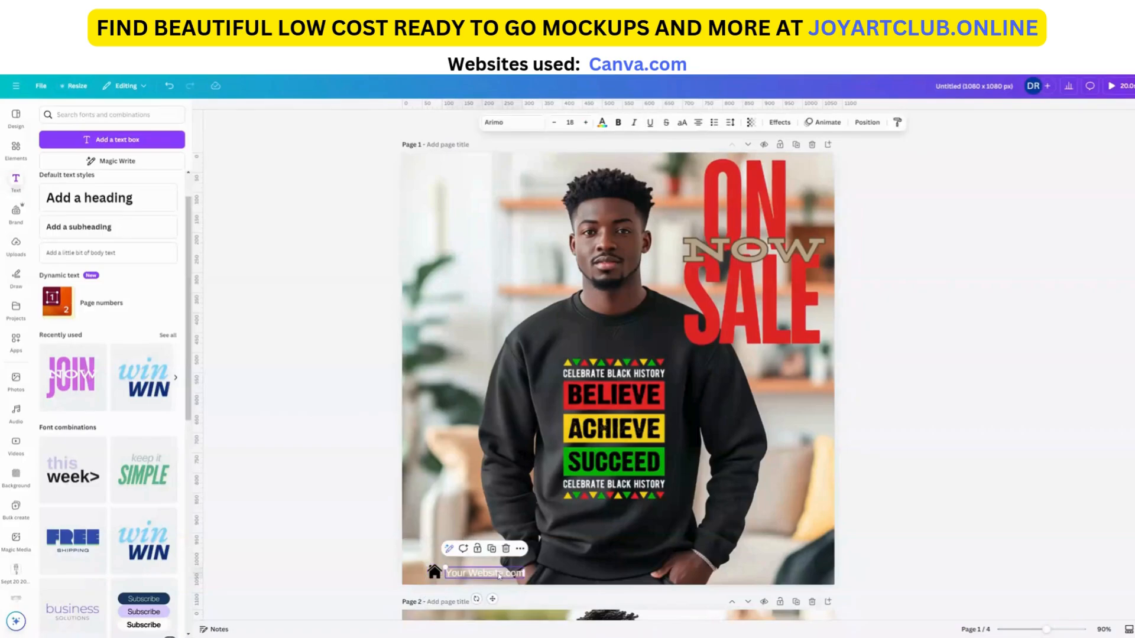
click(434, 572)
drag(434, 572, 459, 576)
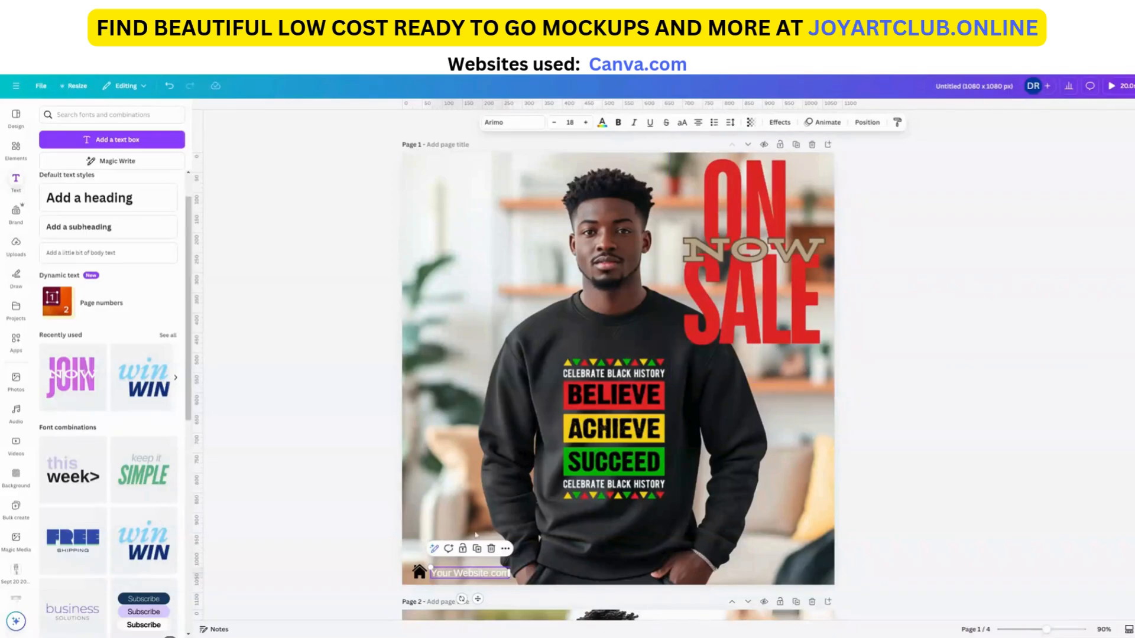
click(454, 516)
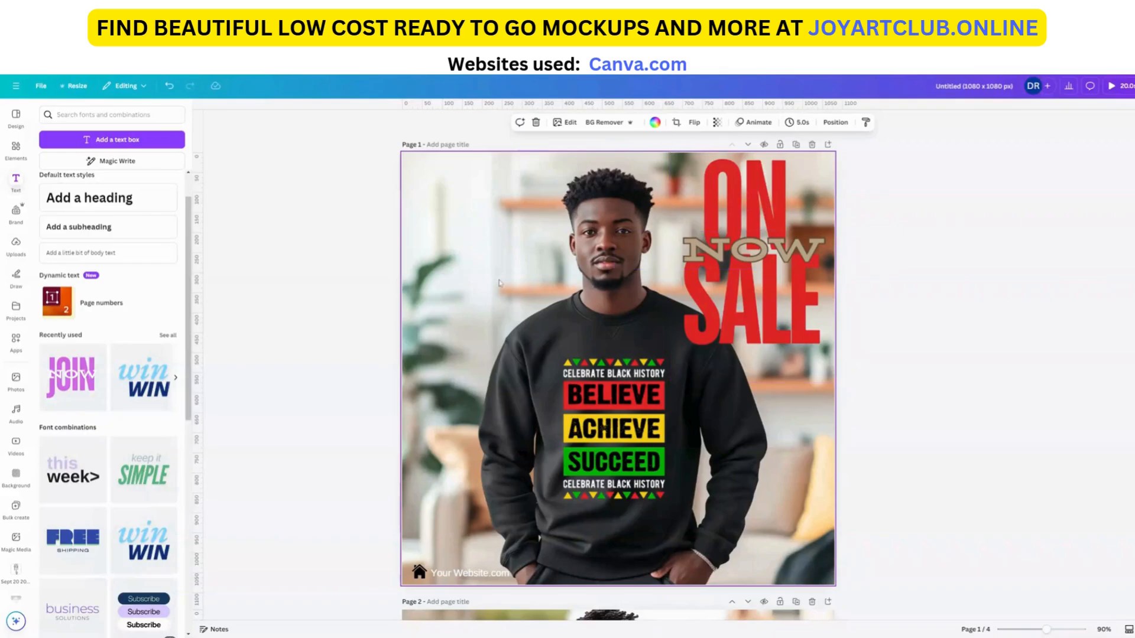
Duplicate the NOW text, place the copy near the design's lower-right corner and replace its wording with "USE C"
click(753, 260)
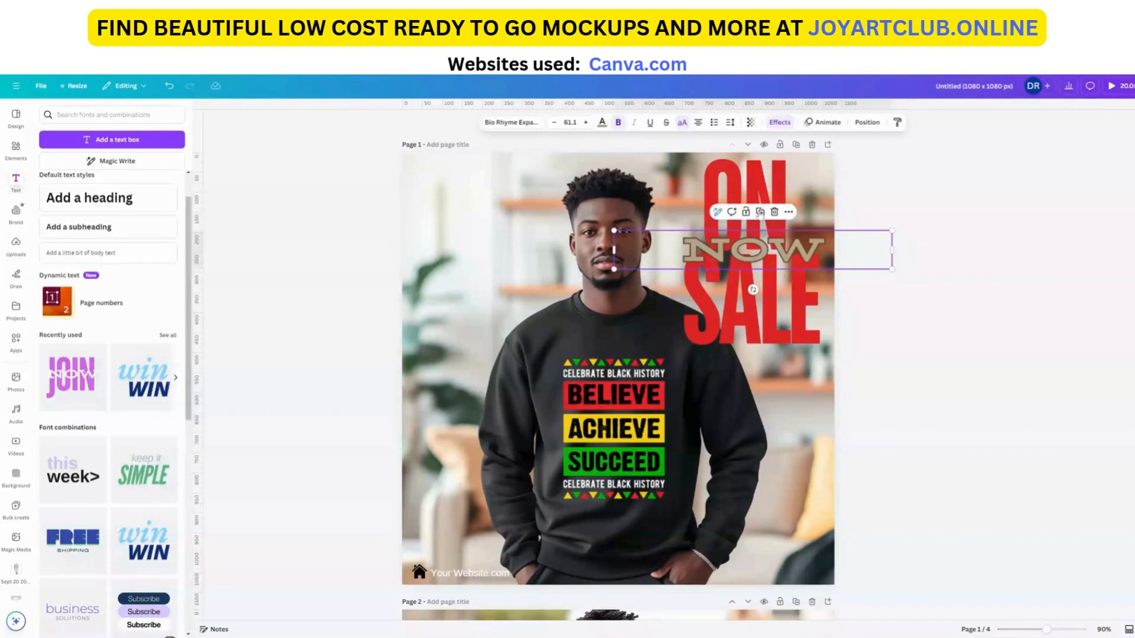
click(760, 211)
drag(768, 257, 755, 548)
double_click(748, 542)
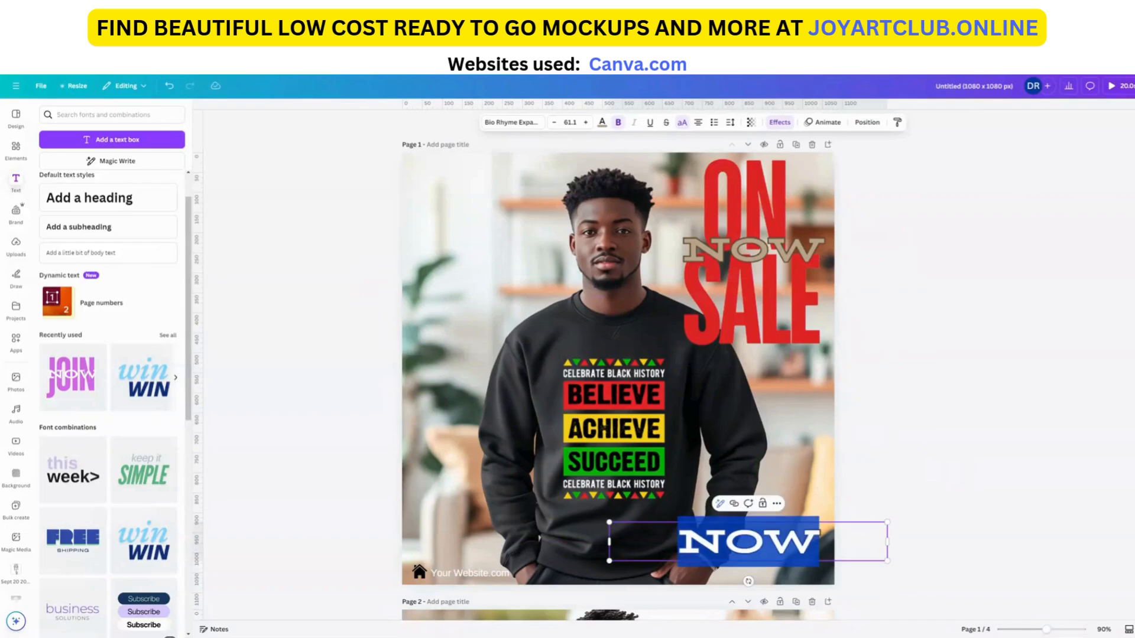
text(USE C)
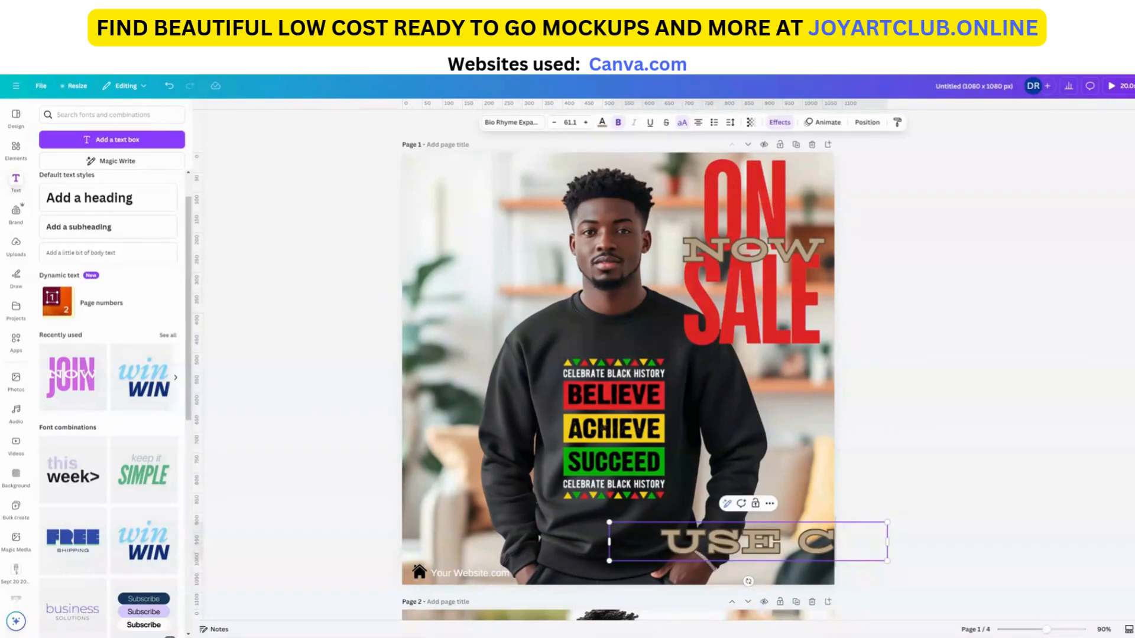
click(929, 525)
Set the font of the "USE C" text to Anton and turn off its uppercase formatting
click(776, 551)
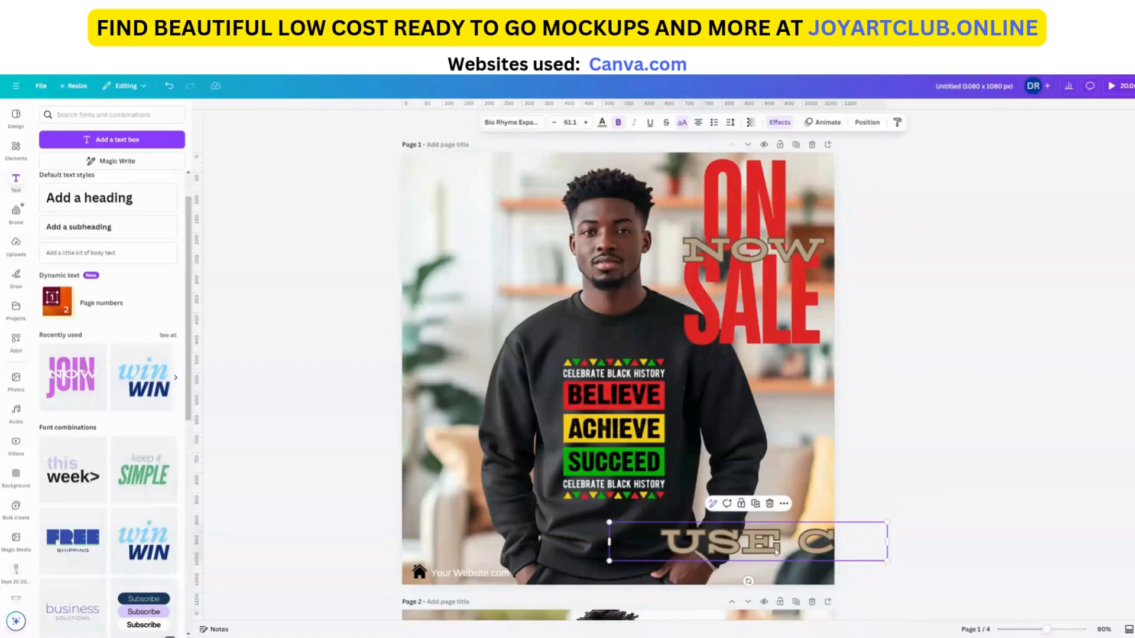
click(511, 122)
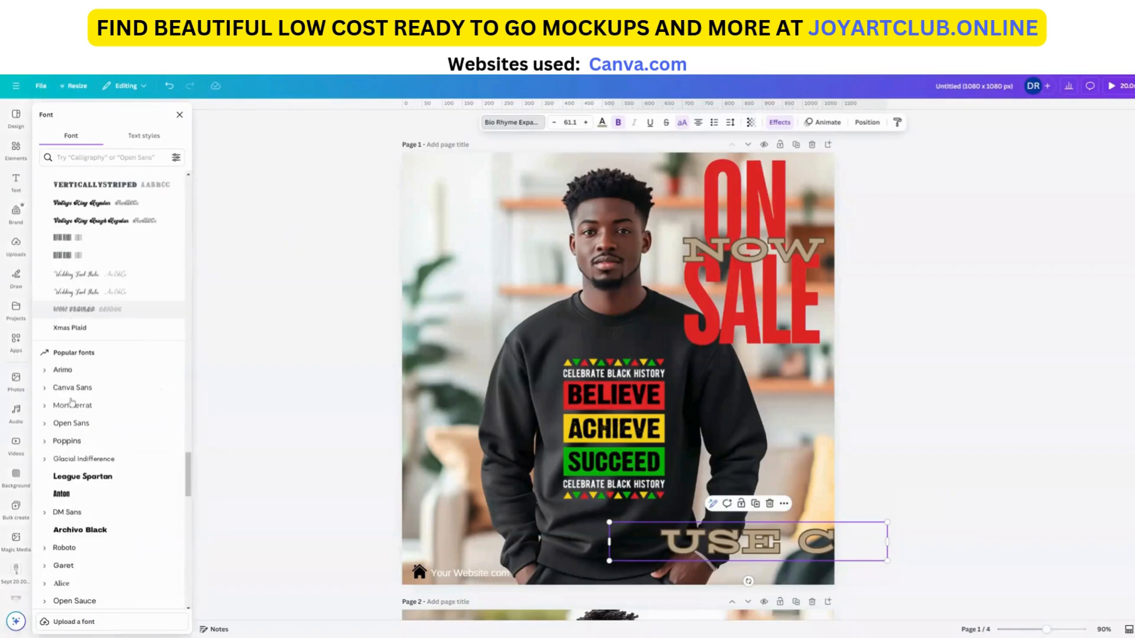
scroll(83, 254, up, 3)
scroll(81, 266, down, 3)
click(60, 495)
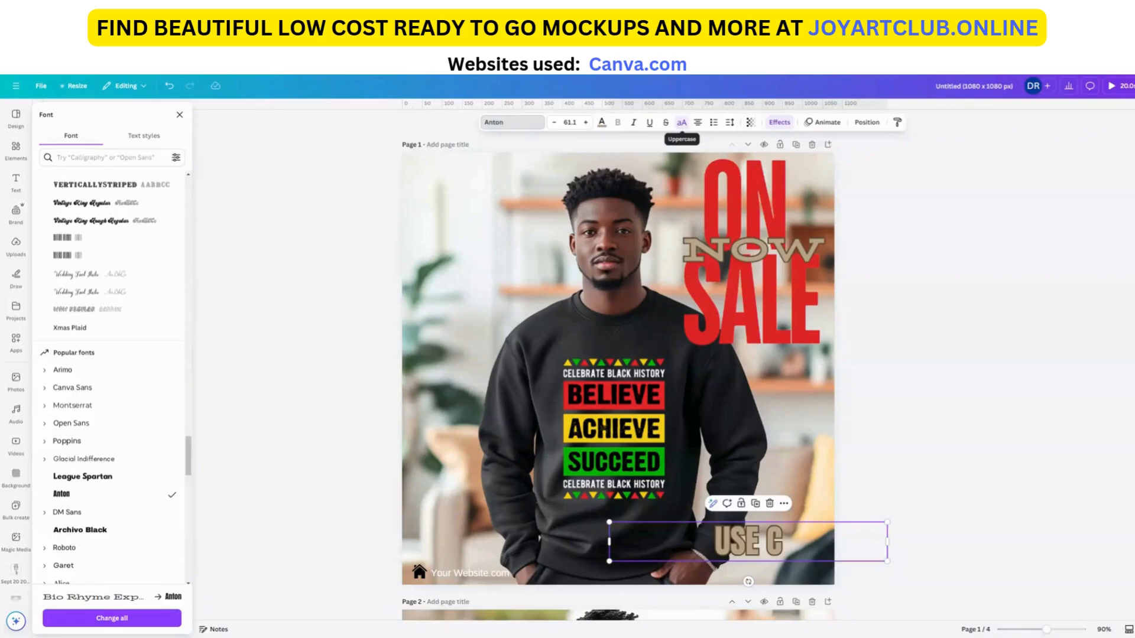
click(682, 123)
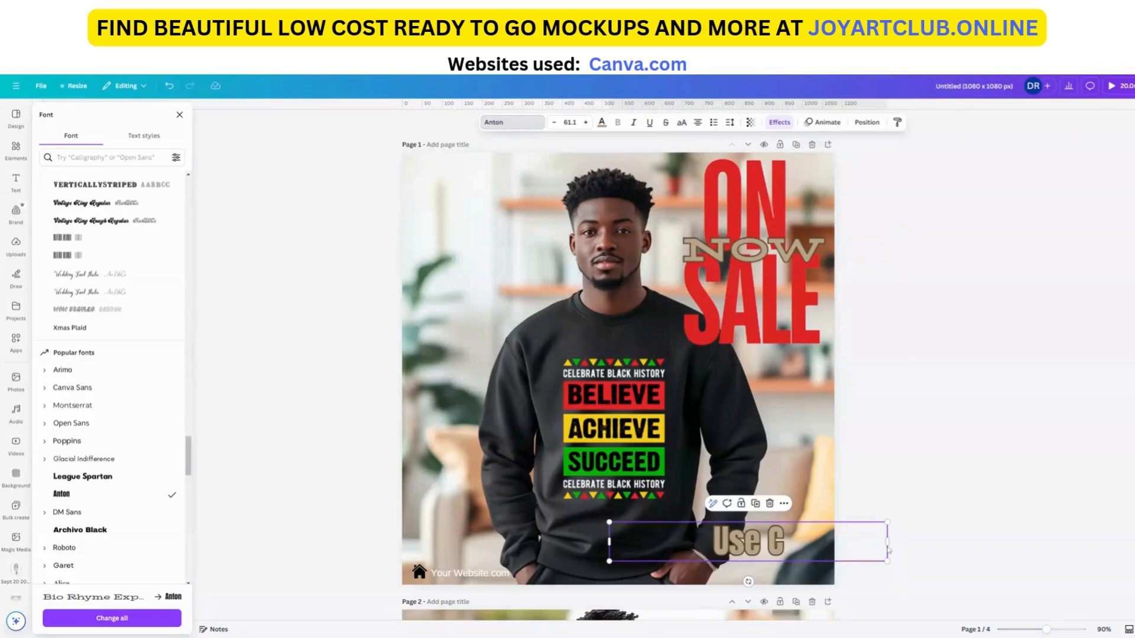
Narrow the "Use C" text box, remove its outline effect and shift it slightly toward the right edge
drag(840, 541, 748, 536)
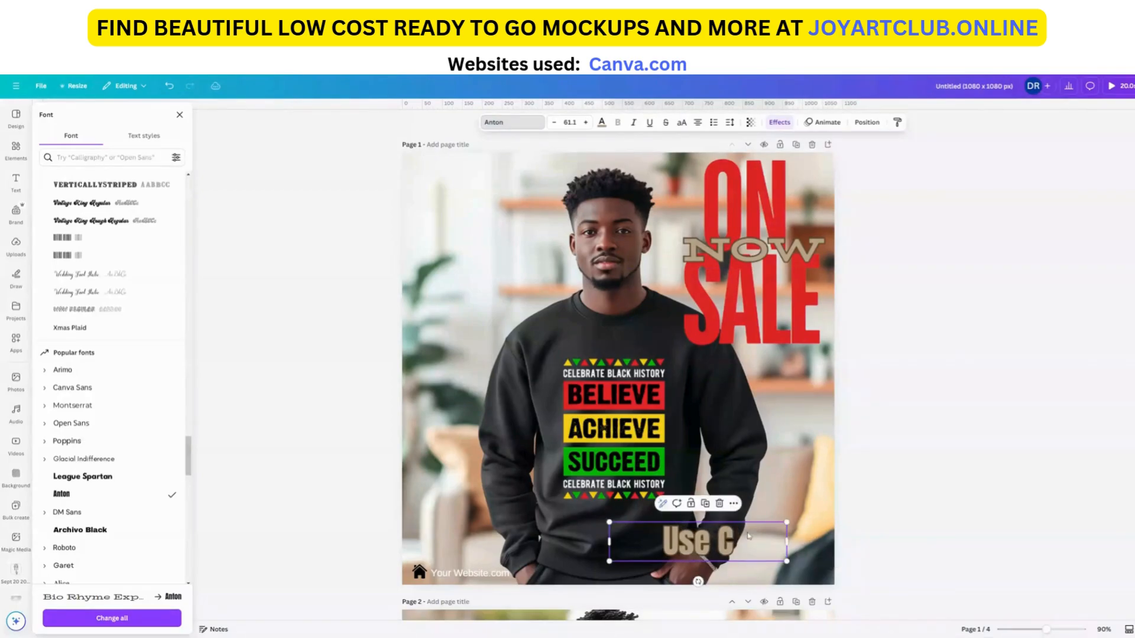
click(771, 126)
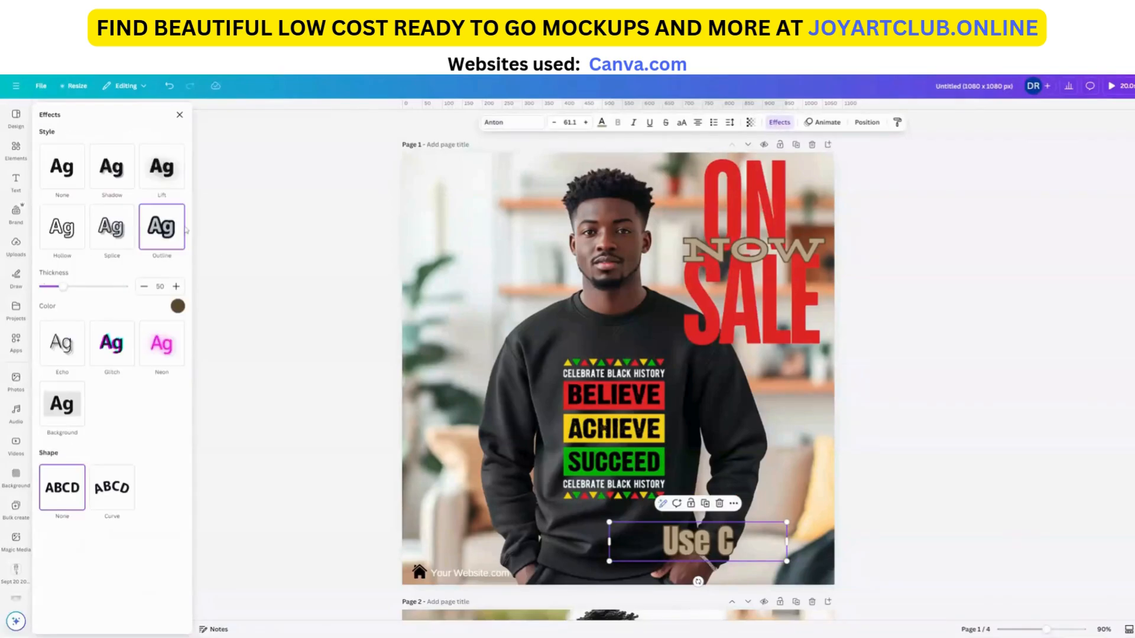
click(57, 171)
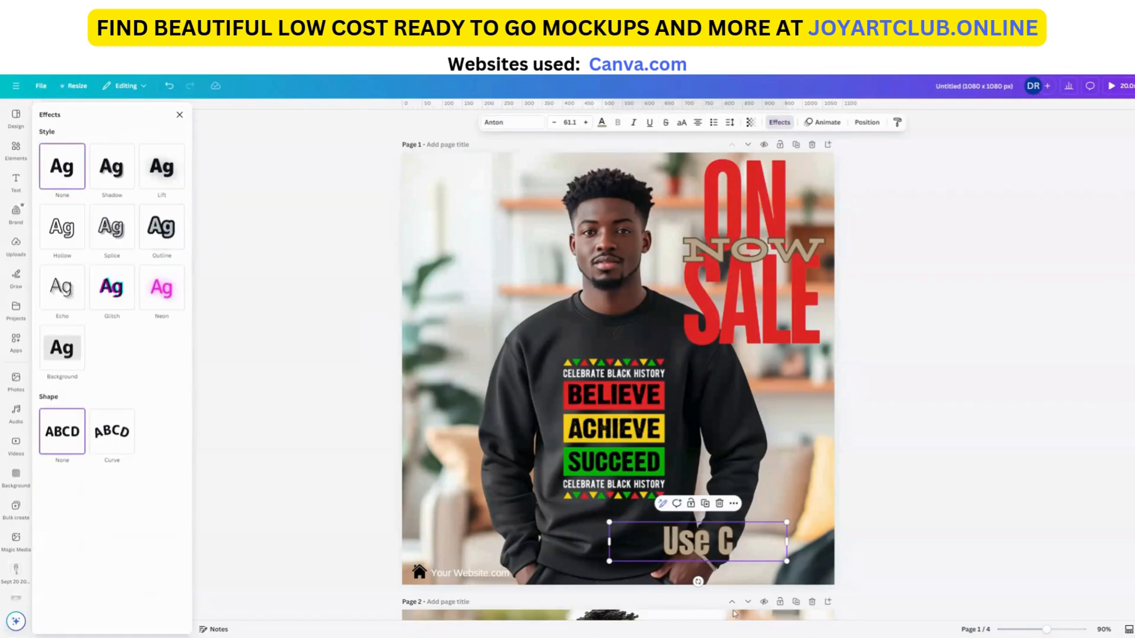
drag(736, 553, 752, 569)
drag(747, 556, 744, 545)
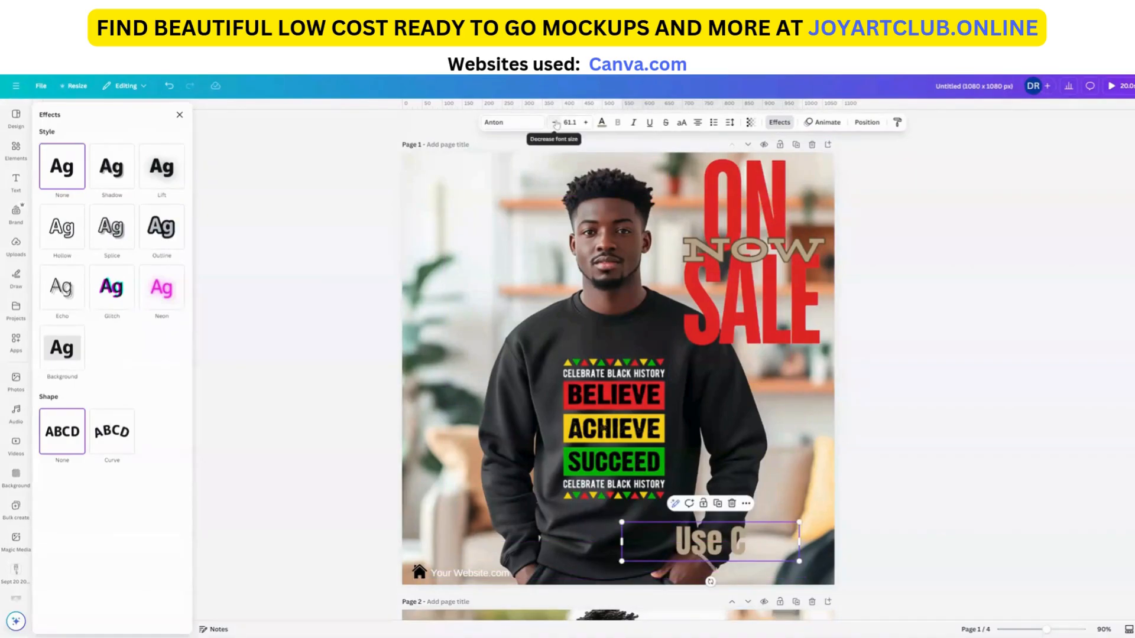
Reduce the font size of the "Use C" text to 47.1
click(555, 124)
click(555, 124)
click(555, 123)
click(556, 124)
click(556, 123)
double_click(555, 124)
double_click(555, 124)
click(555, 124)
double_click(555, 124)
double_click(555, 123)
Complete the wording as "Use Coupon code:" and fit it on one line at size 28.9 to the left of the man's face
click(749, 546)
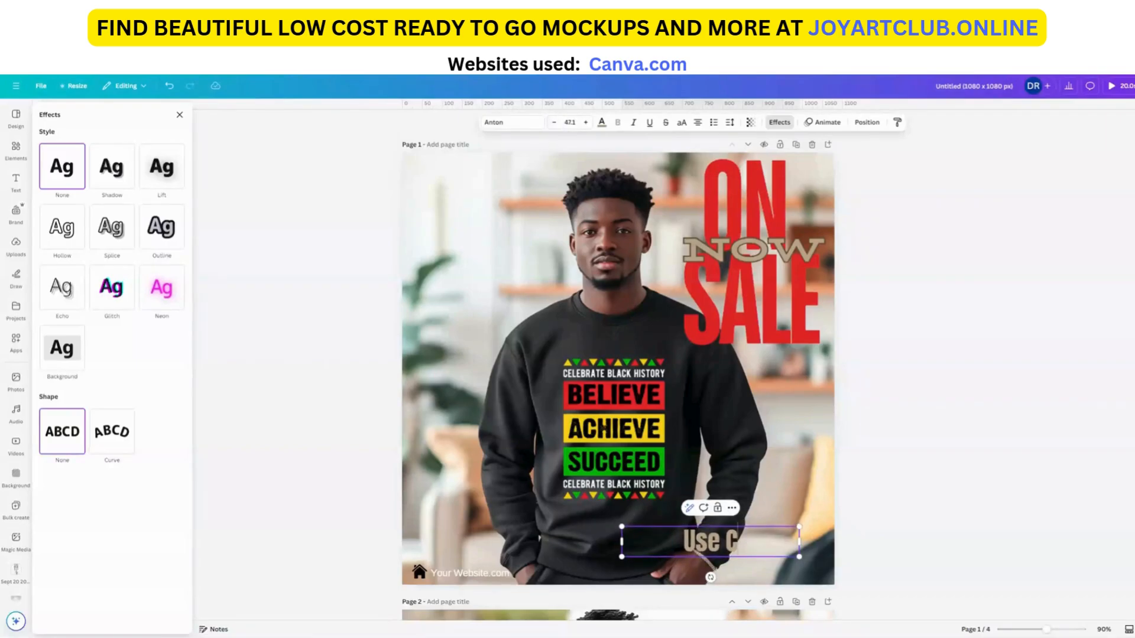
text(oupon)
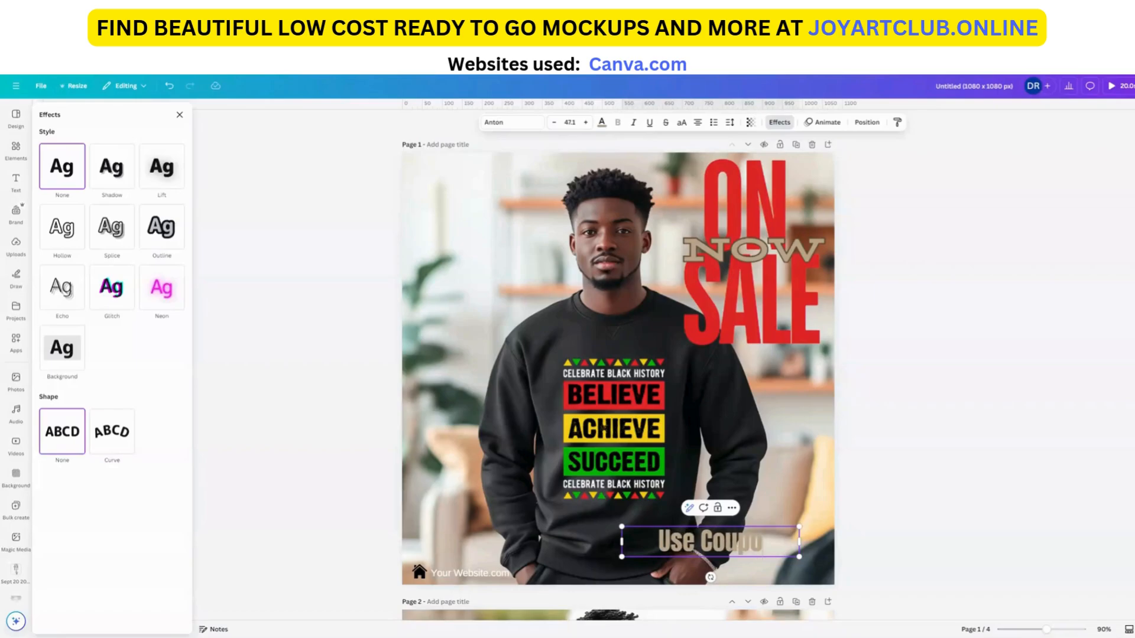
text( code:)
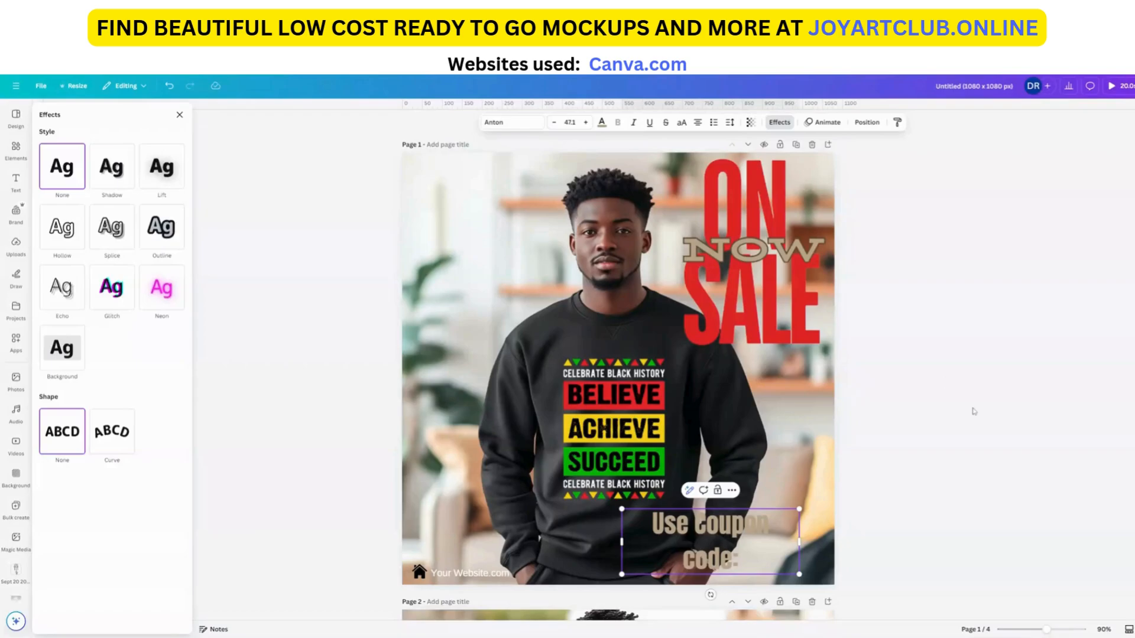
click(688, 538)
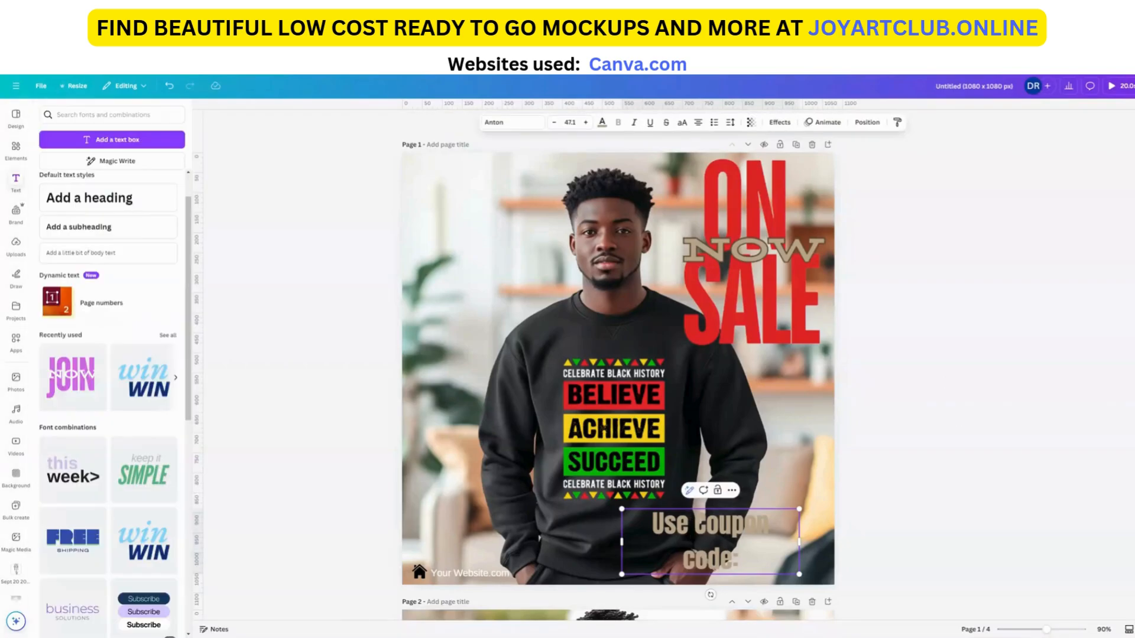
drag(799, 541, 741, 560)
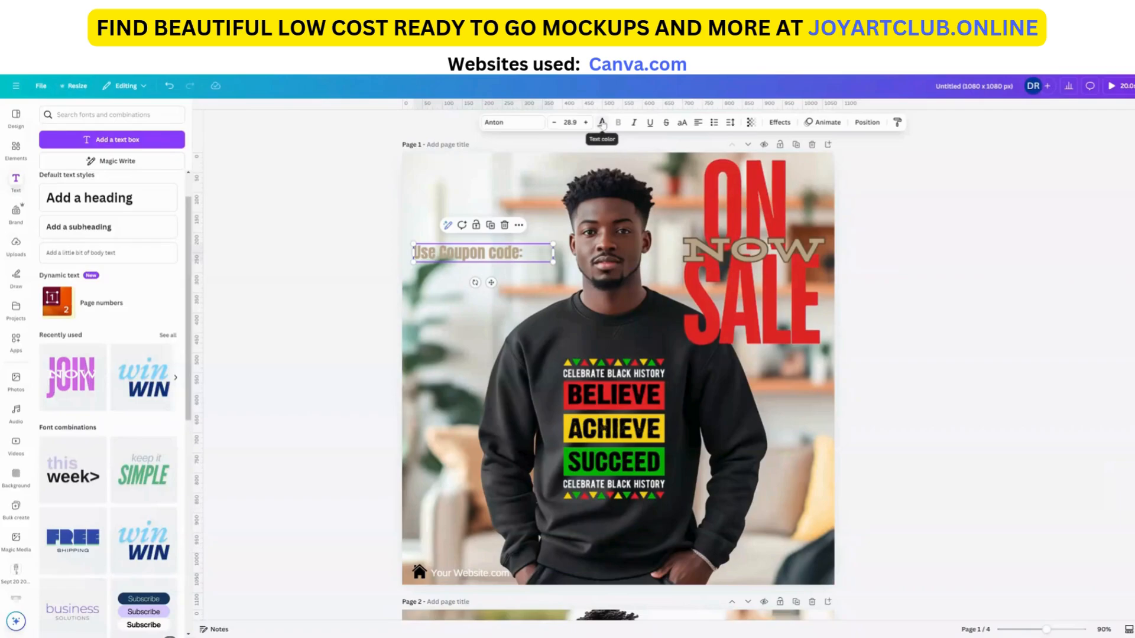
Recolor the "Use Coupon code:" text near-black from the grays and blacks palette and narrow its box to the wording
click(602, 123)
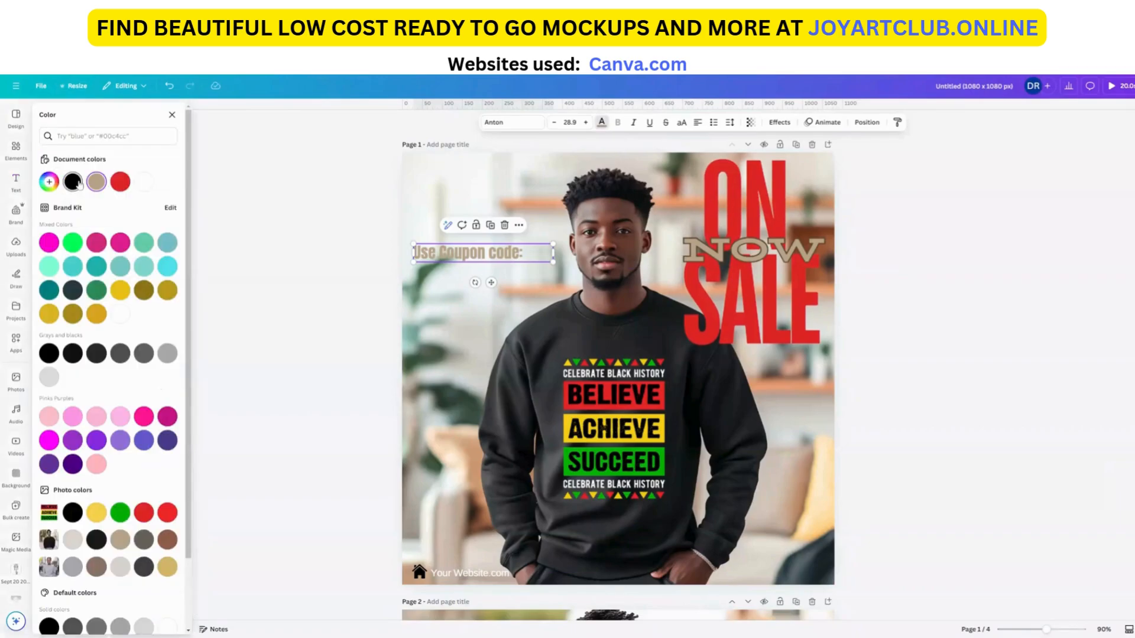
click(95, 354)
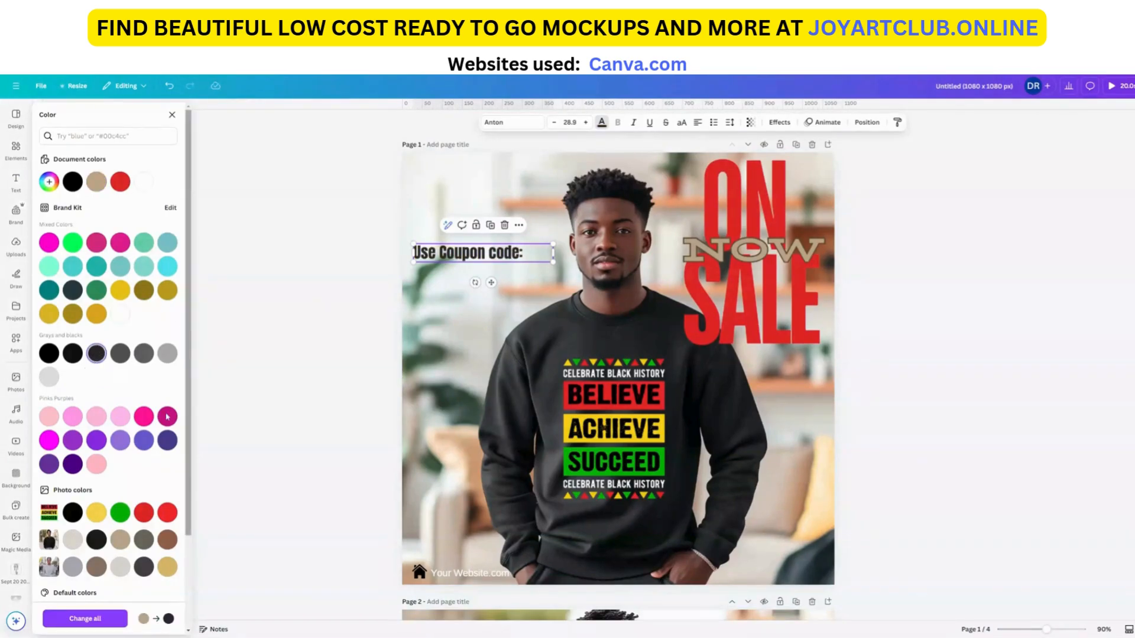
click(71, 355)
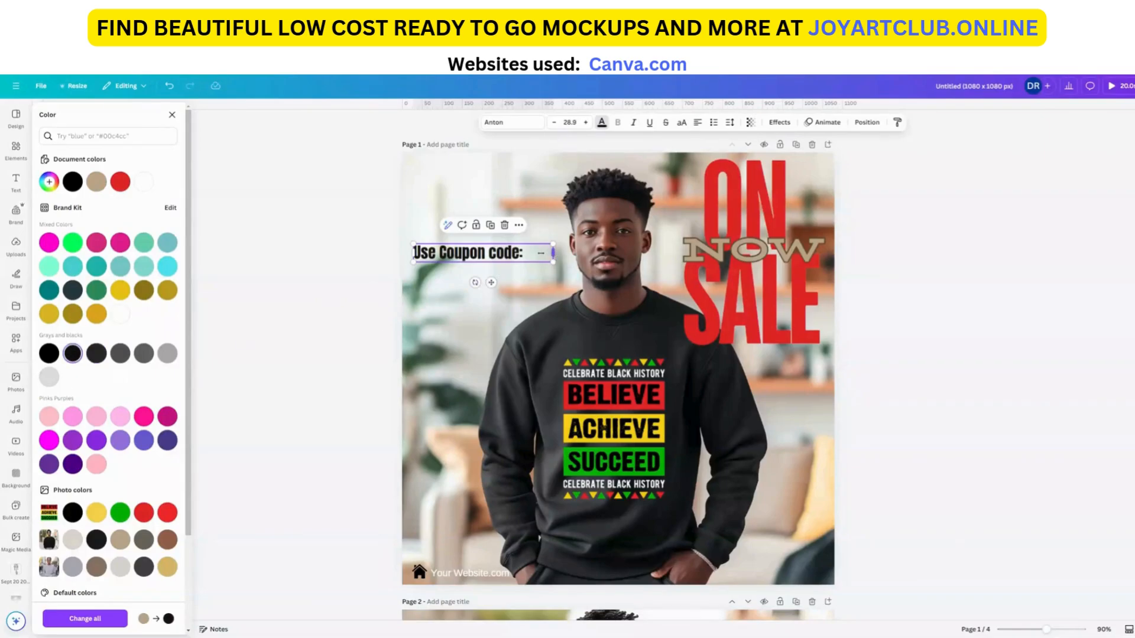
drag(552, 253, 529, 253)
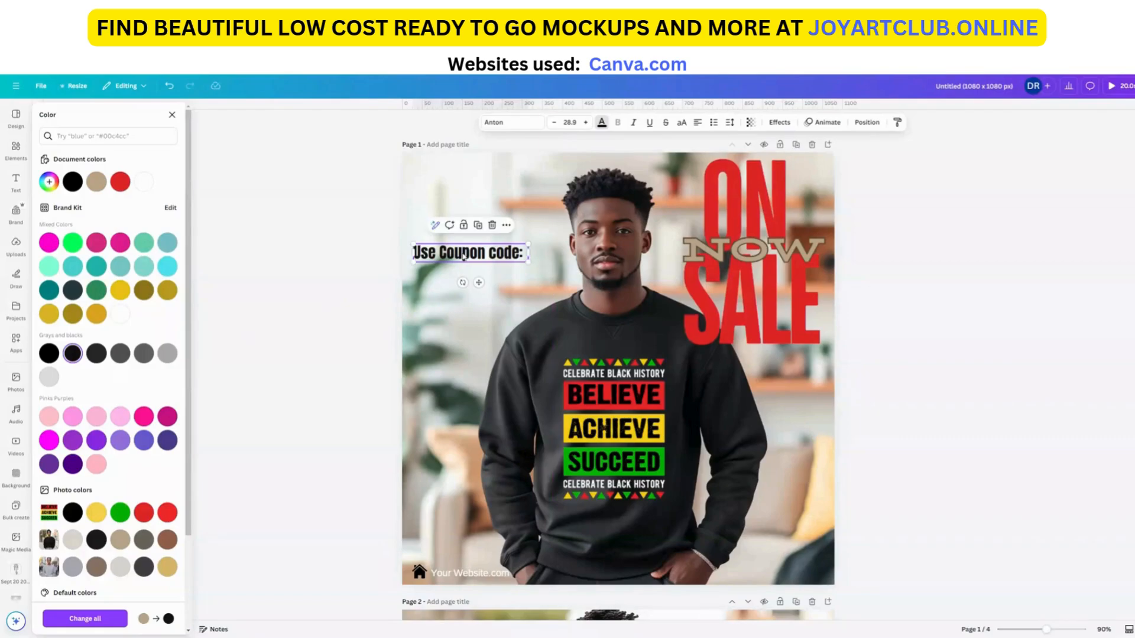
click(357, 293)
Duplicate the "Use Coupon code:" line below itself, replace its wording with "OCT2024" and narrow its box centered under the original
click(471, 253)
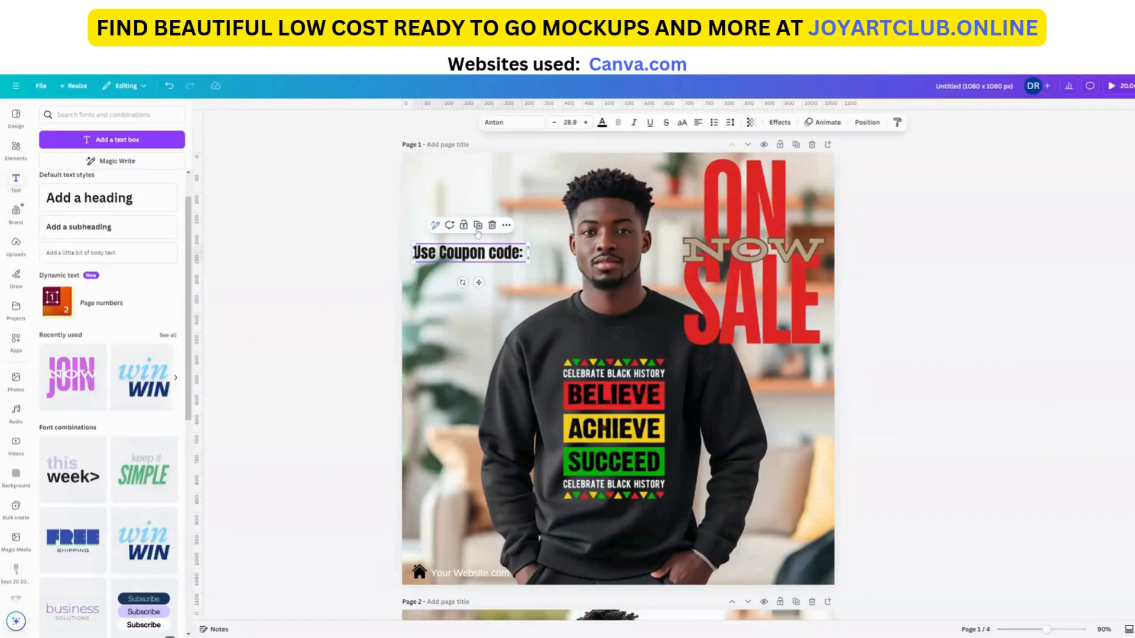
click(477, 225)
drag(471, 254, 469, 275)
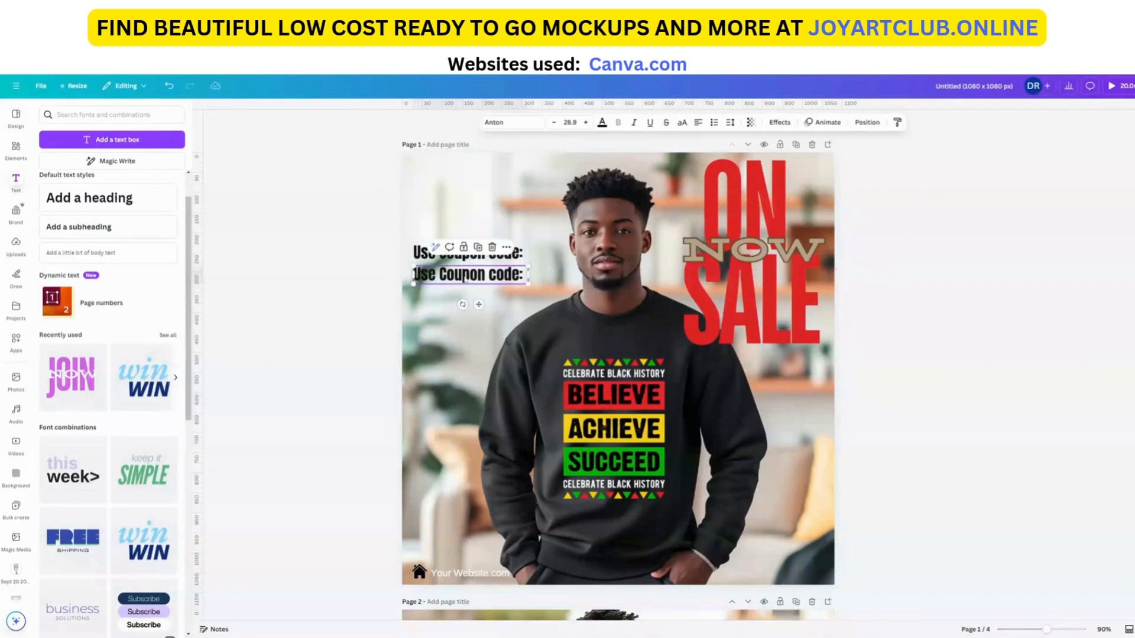
double_click(469, 275)
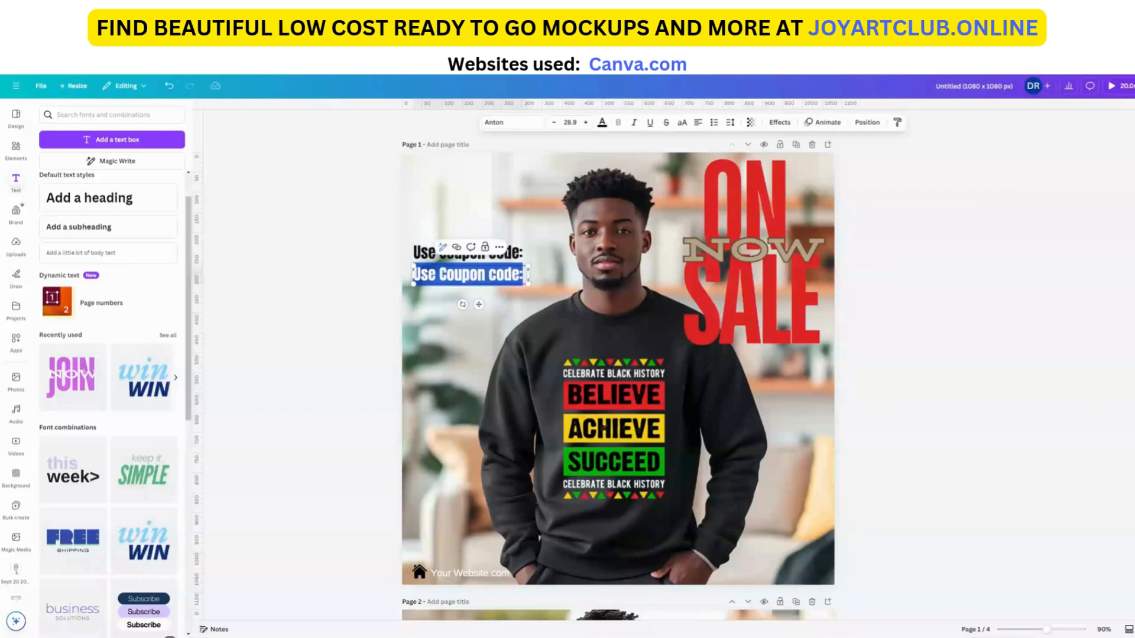
text(0)
text(CT)
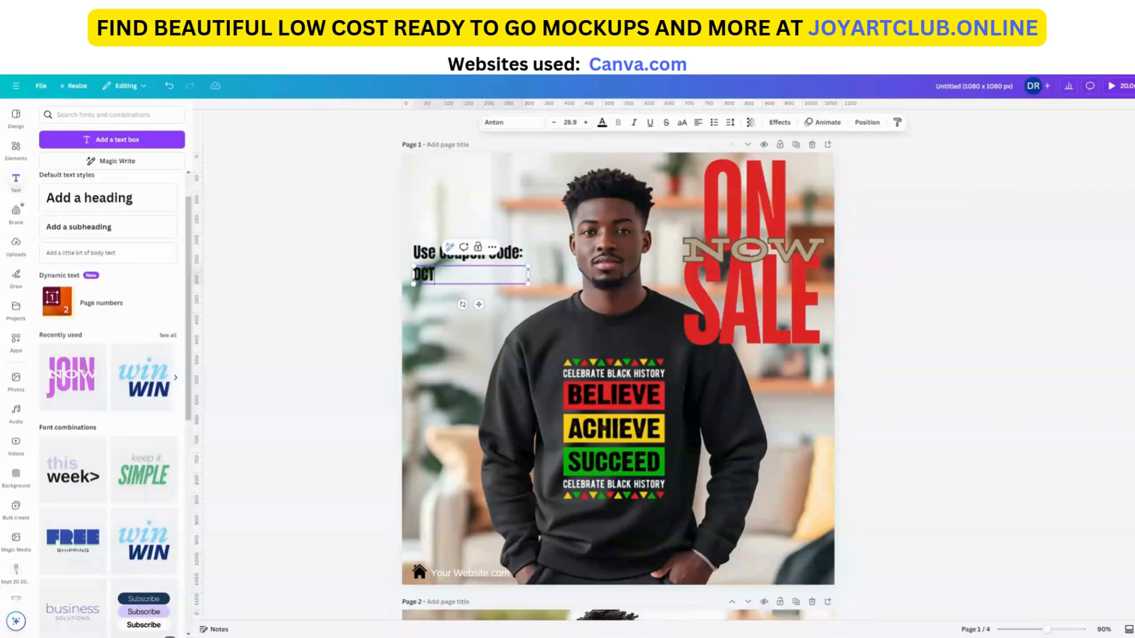
text(2024)
drag(528, 275, 459, 276)
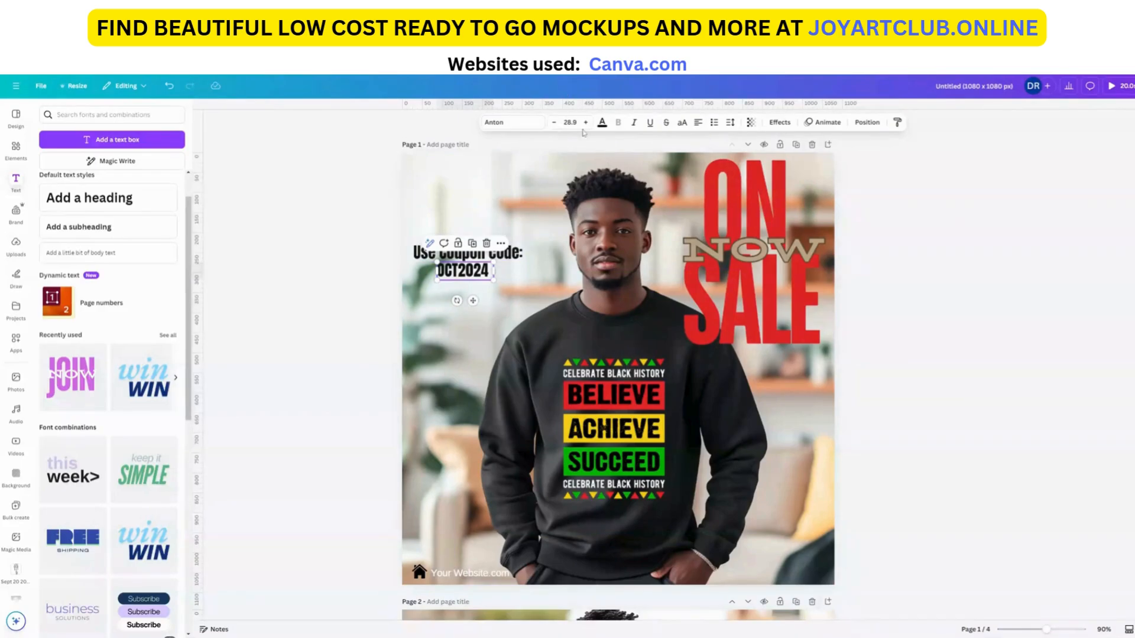
Set the "OCT2024" text to the Arimo font and reduce it to size 21.5 so it fits on one line
click(527, 124)
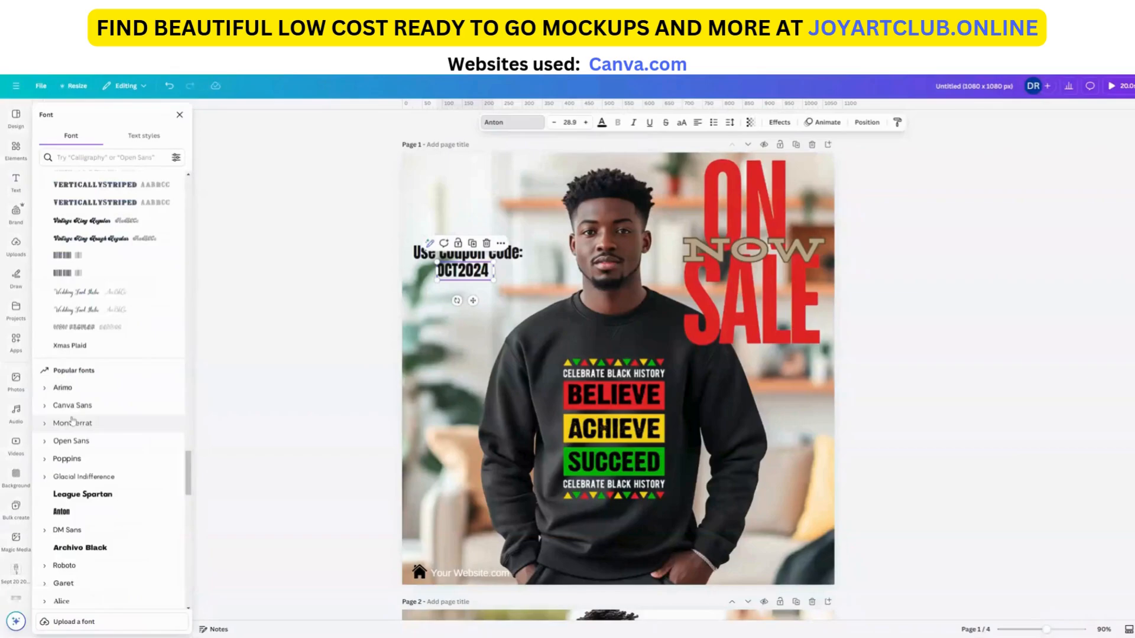
click(63, 388)
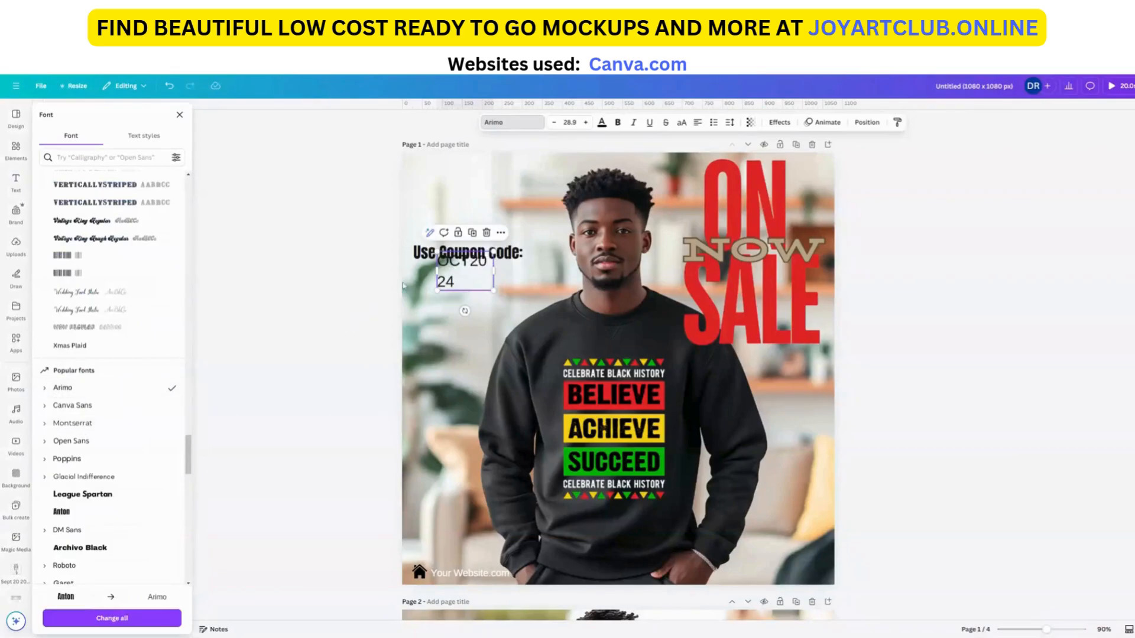
drag(528, 269, 494, 269)
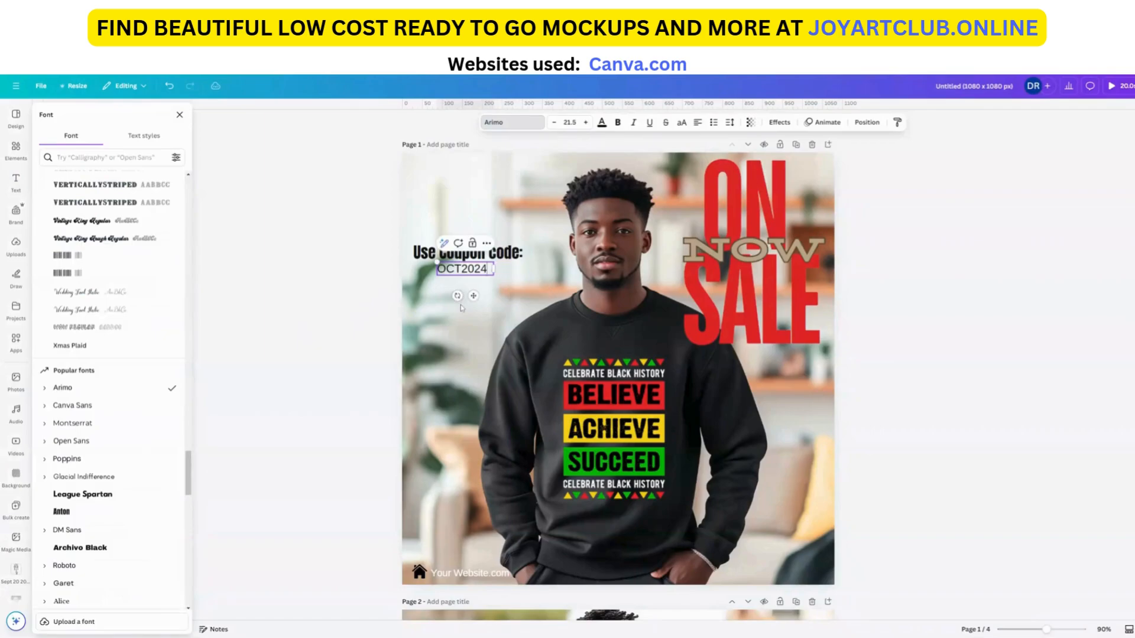
Shift the "OCT2024" and "Use Coupon code:" lines slightly down beside the man's face
click(473, 278)
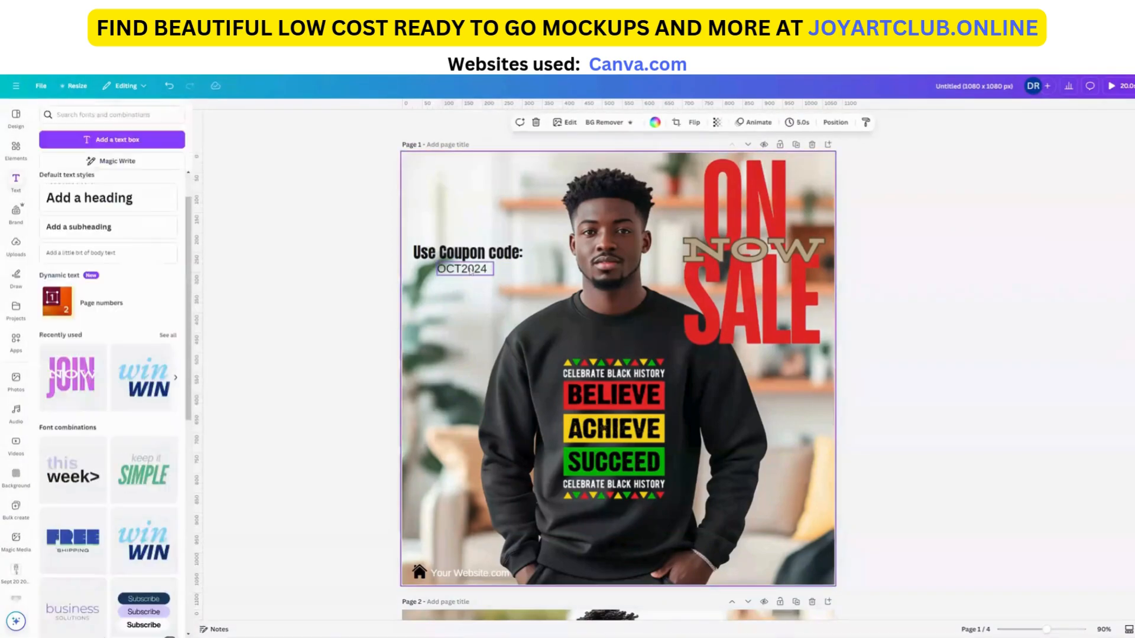
mouse_move(473, 274)
mouse_down()
mouse_move(474, 284)
mouse_move(516, 262)
mouse_move(475, 284)
mouse_up()
click(476, 286)
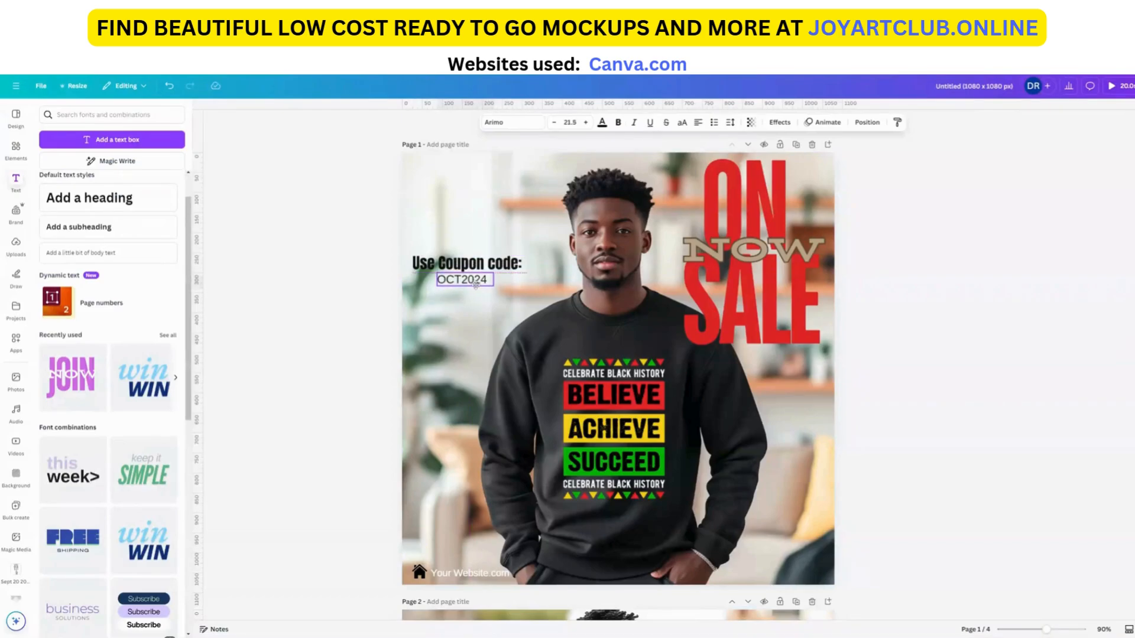
Duplicate the "NOW" text, place the copy below the coupon lines and replace its wording with "THROUGH OCT. 31 ST"
click(760, 253)
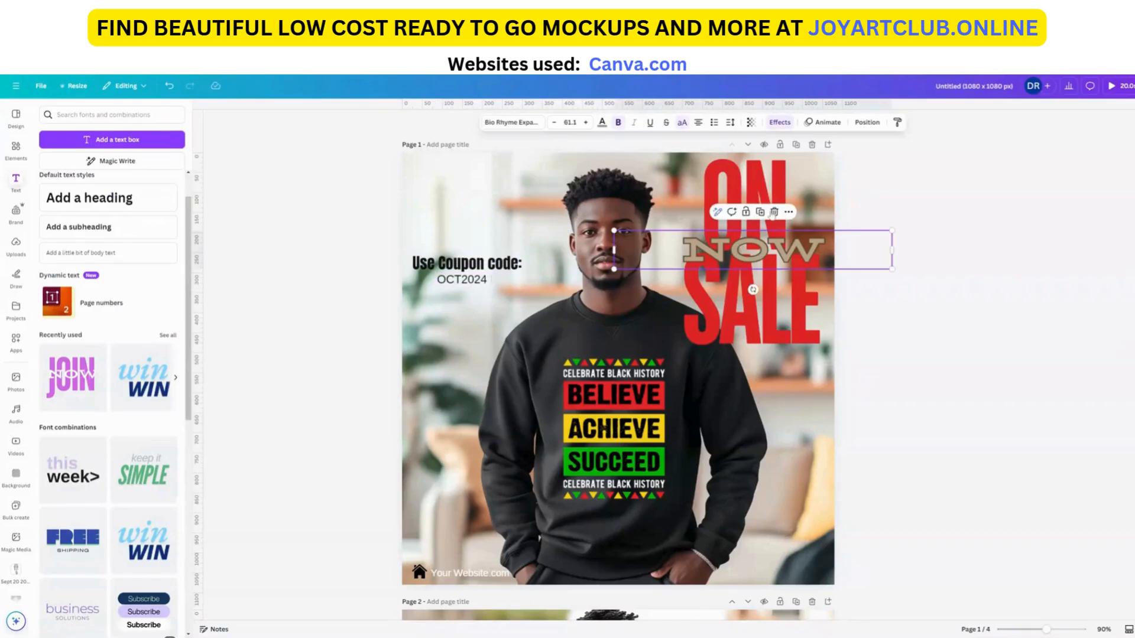
drag(753, 255, 493, 317)
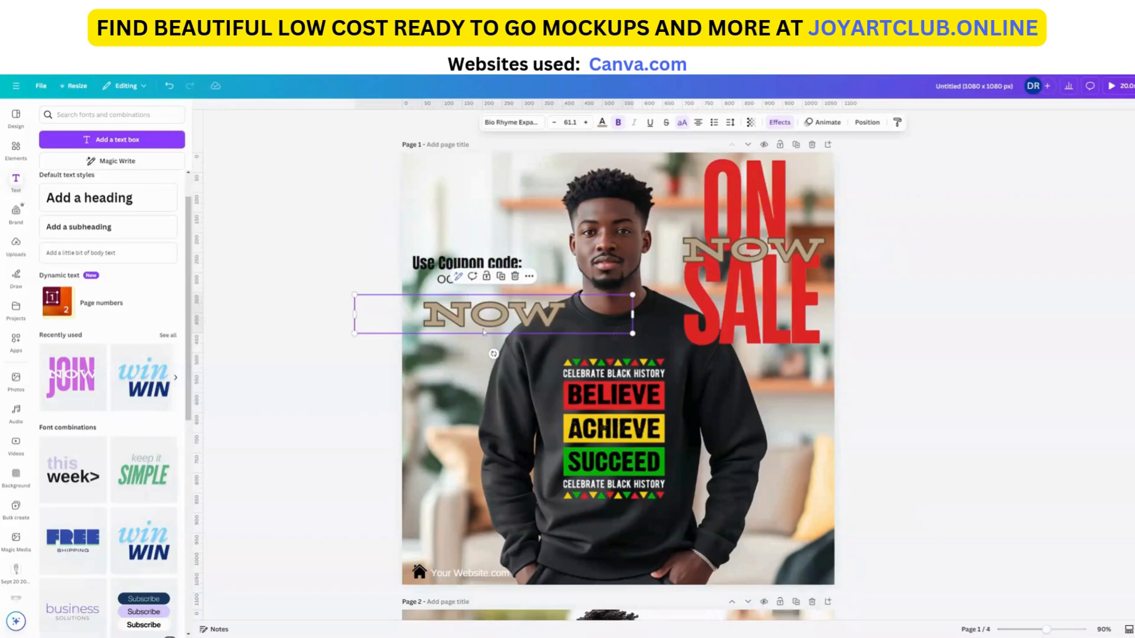
double_click(483, 331)
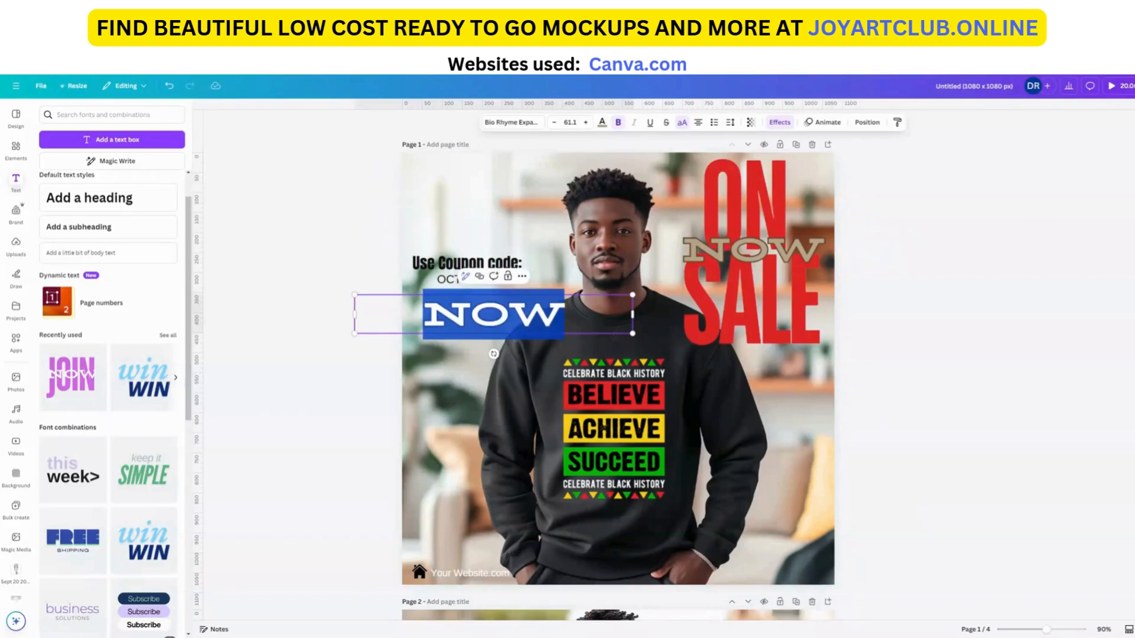
text(THREOUG)
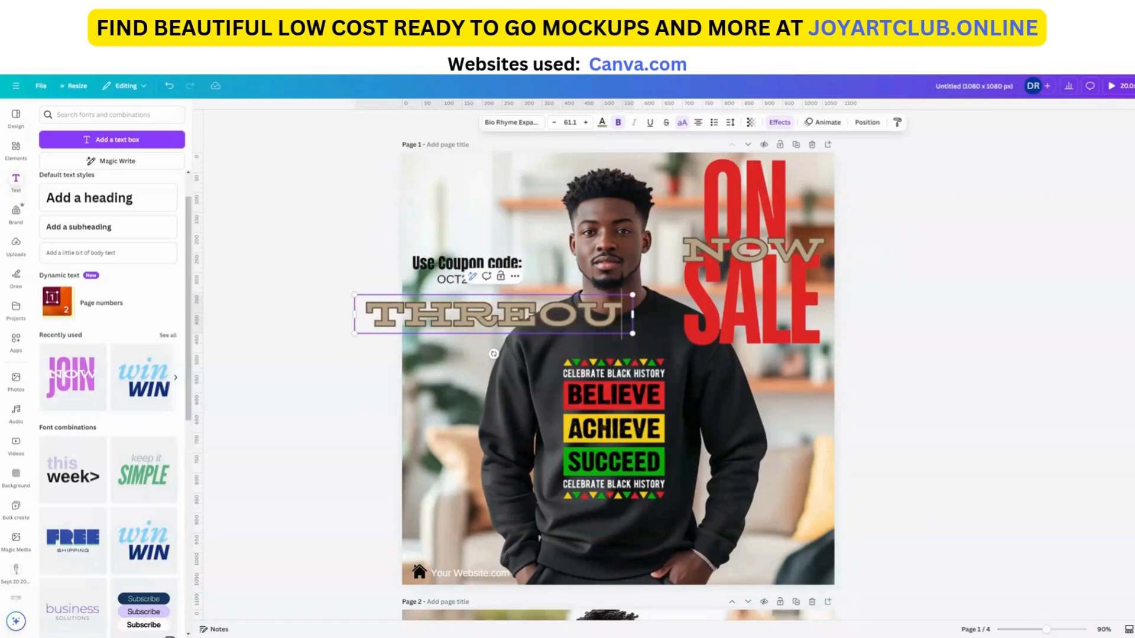
key(BackSpace)
key(BackSpace)
key(BackSpace)
key(BackSpace)
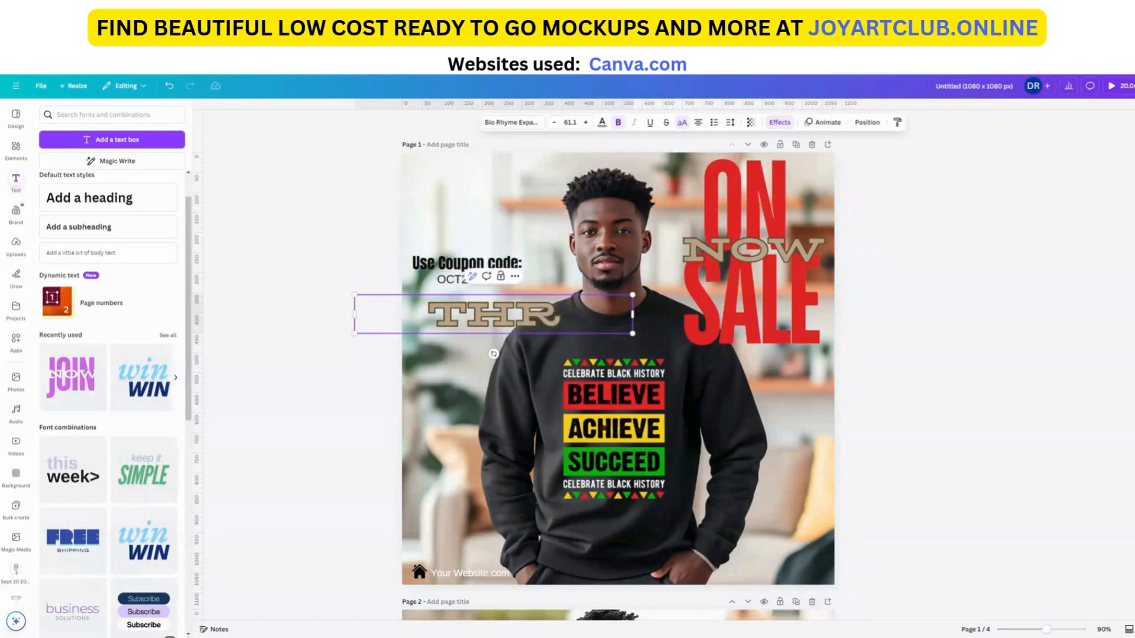
text(OUGH OCT. 31 202)
key(BackSpace)
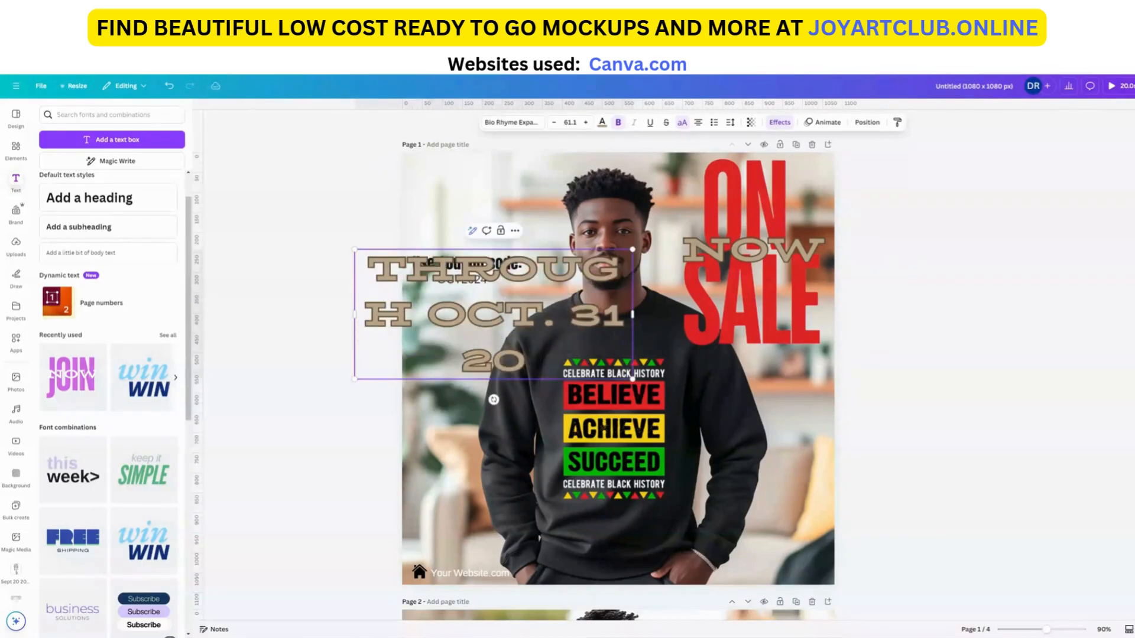
key(BackSpace)
key(BackSpace)
text(ST)
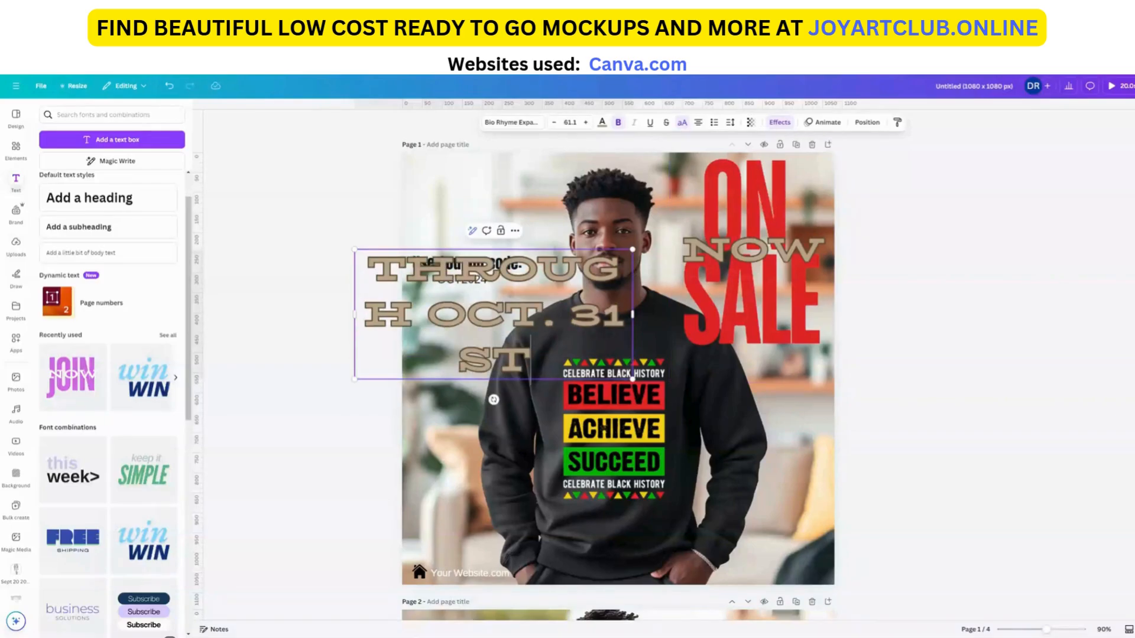
Reduce the "THROUGH OCT. 31 ST" text to size 24.9 and place it below "OCT2024" with the date on its own line
drag(635, 316, 799, 315)
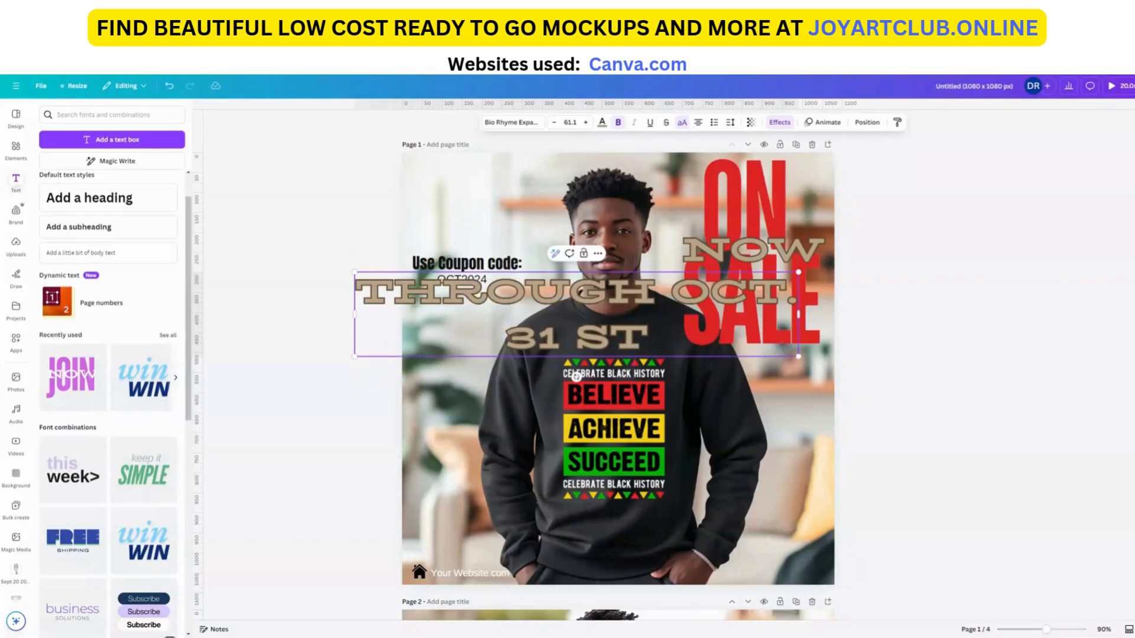
drag(798, 356, 535, 305)
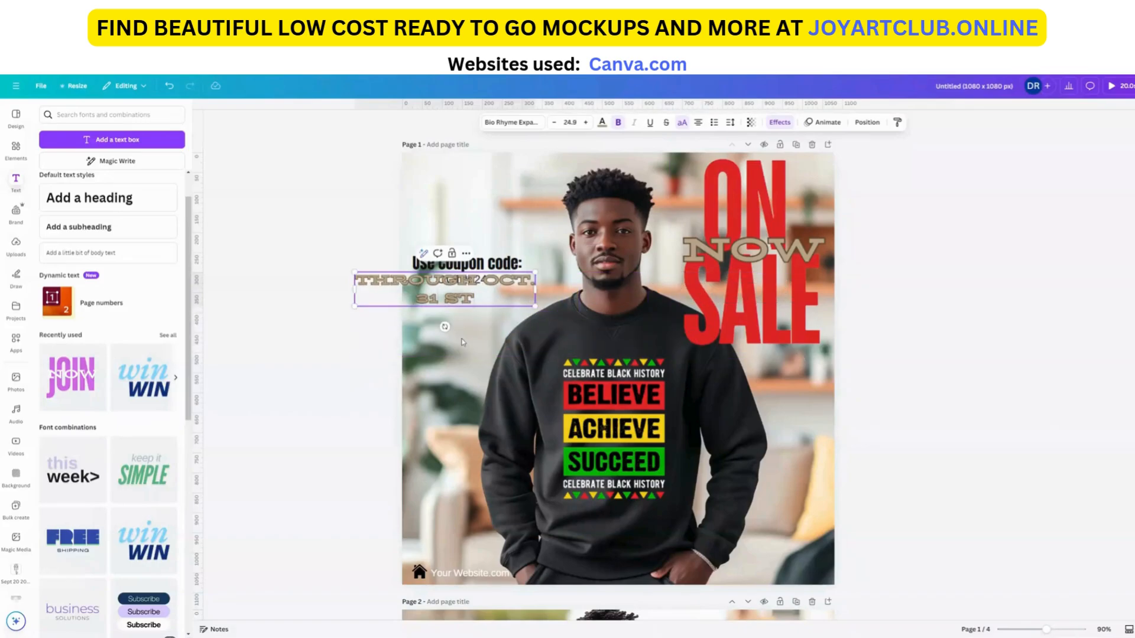
drag(467, 290, 515, 313)
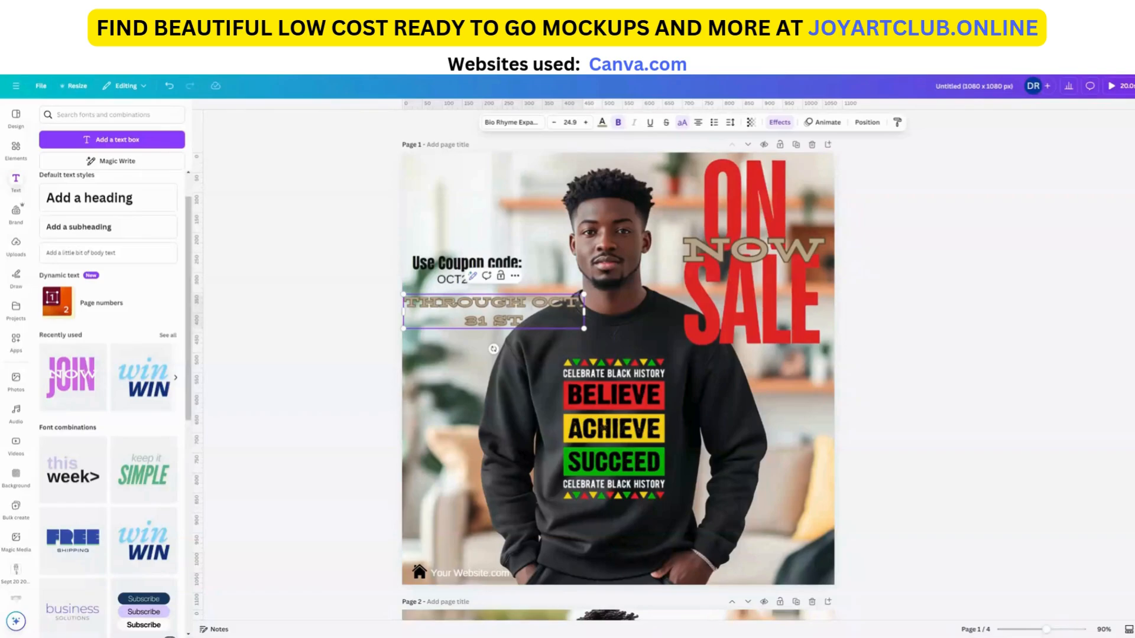
click(459, 380)
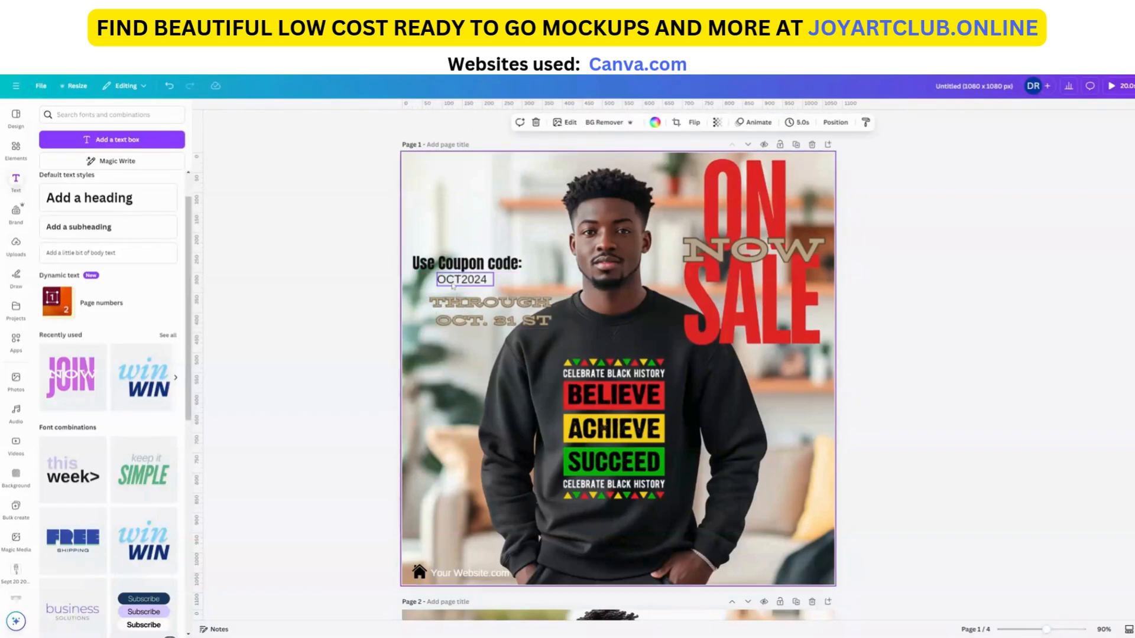
Nudge "OCT2024" to center it under the coupon wording, then narrow the "THROUGH OCT. 31 ST" box and align it beneath
drag(453, 286, 454, 284)
click(513, 314)
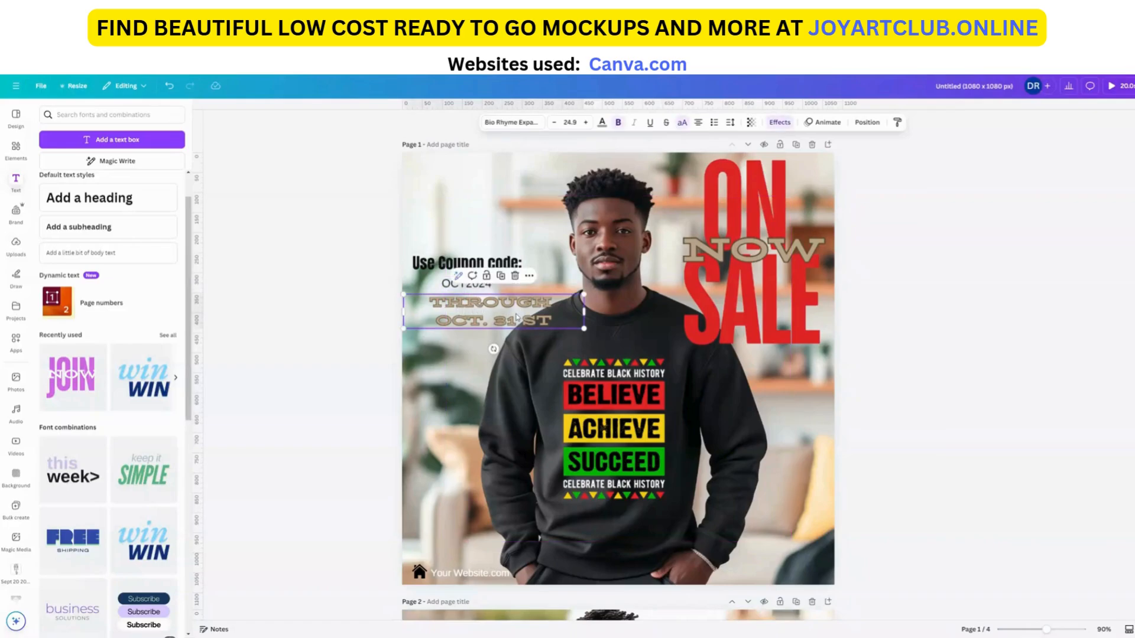
drag(514, 314, 538, 312)
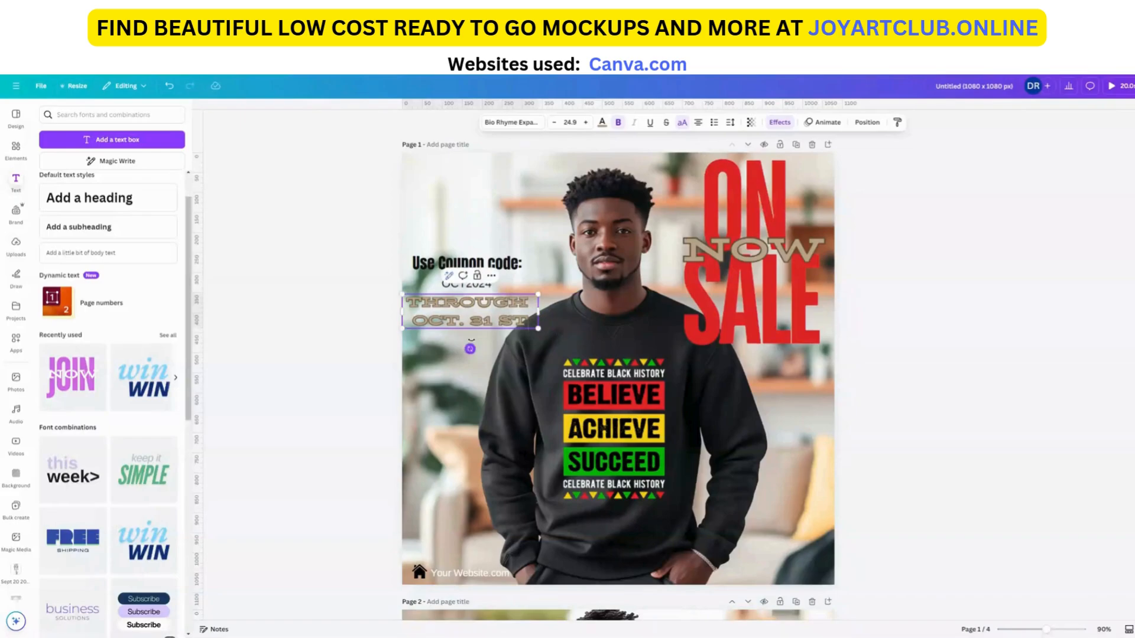
click(549, 193)
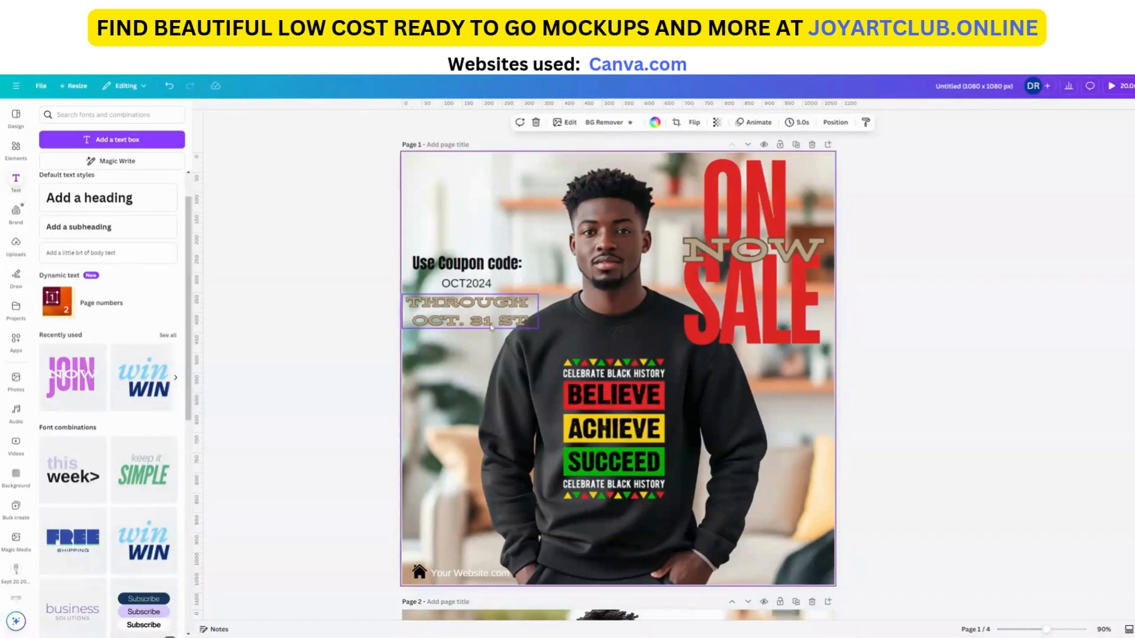
Copy the "Use Coupon code:" text style onto "Through Oct. 31 st" and fit that text on one line beneath "OCT2024"
click(490, 321)
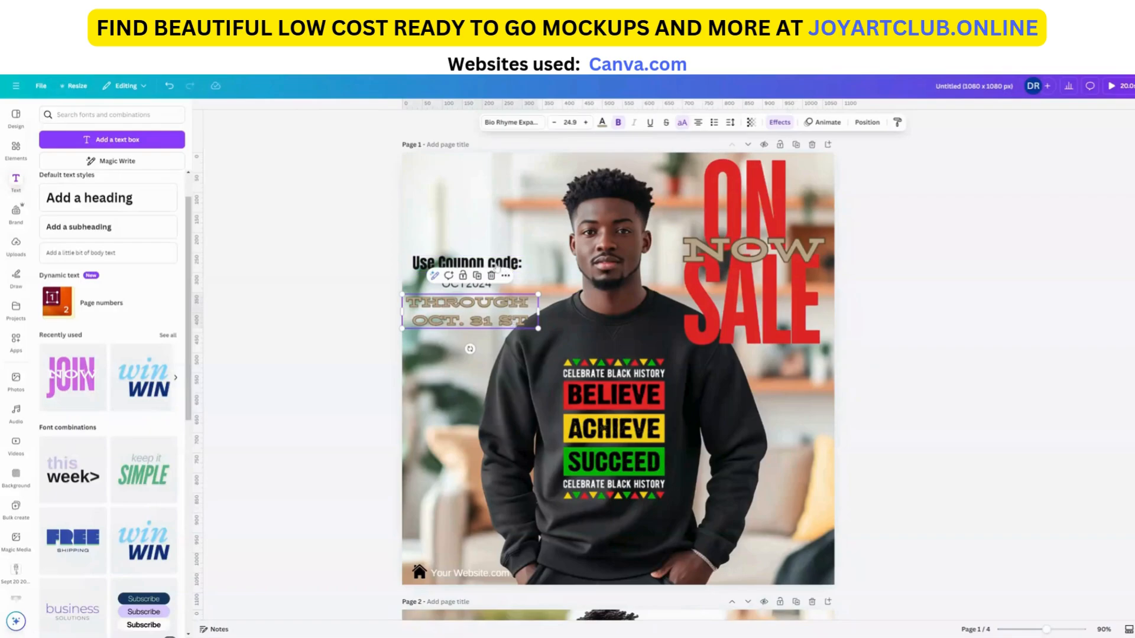
click(467, 263)
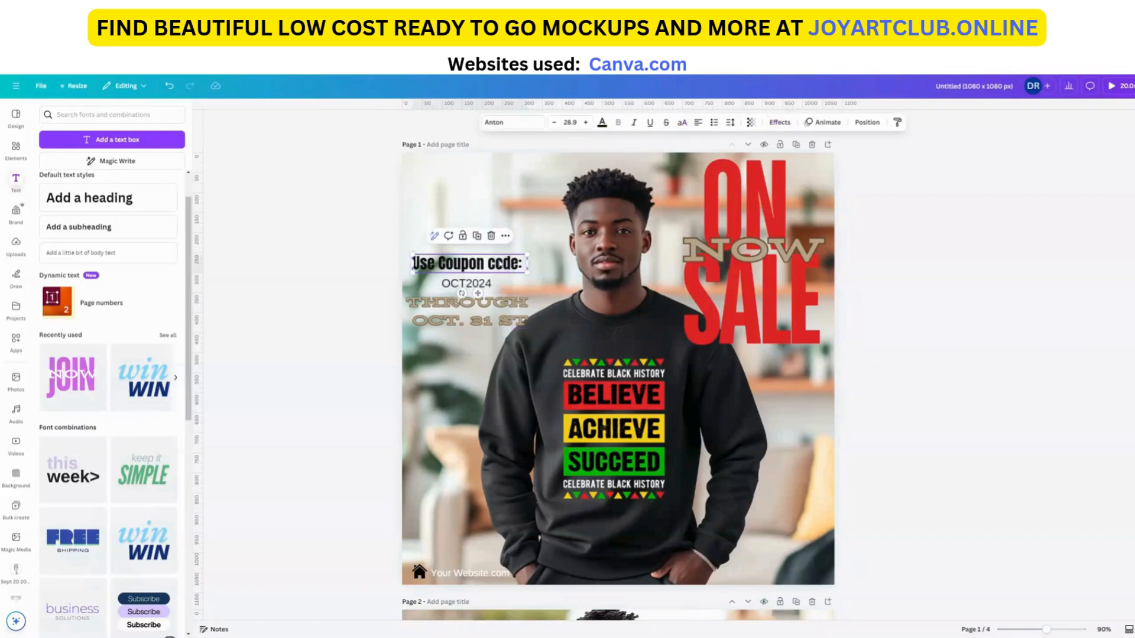
click(505, 235)
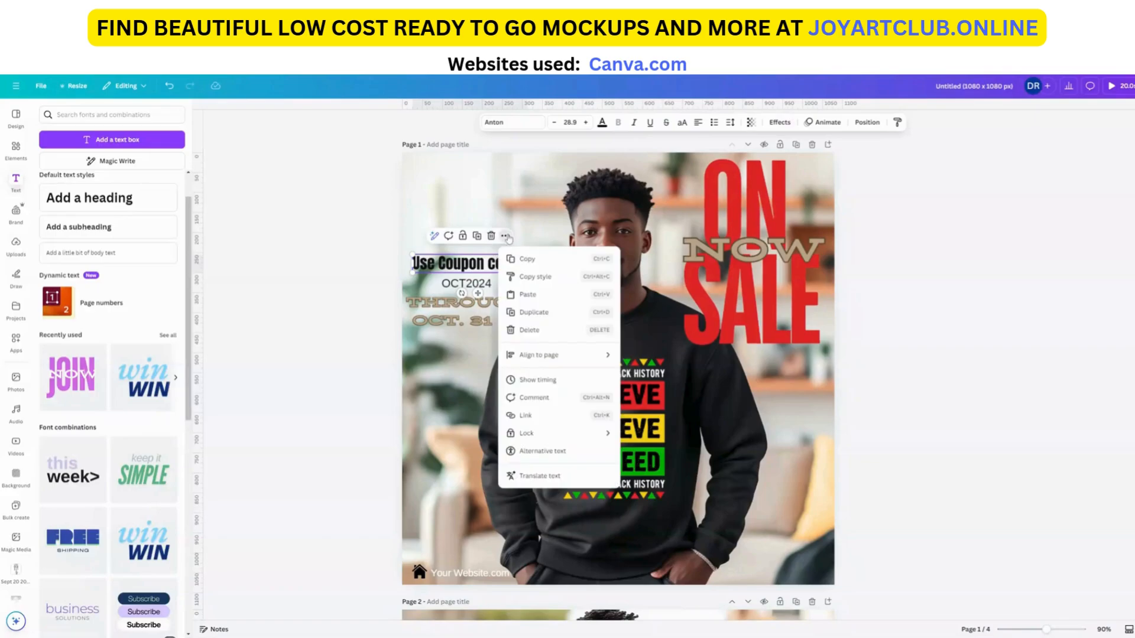
click(532, 277)
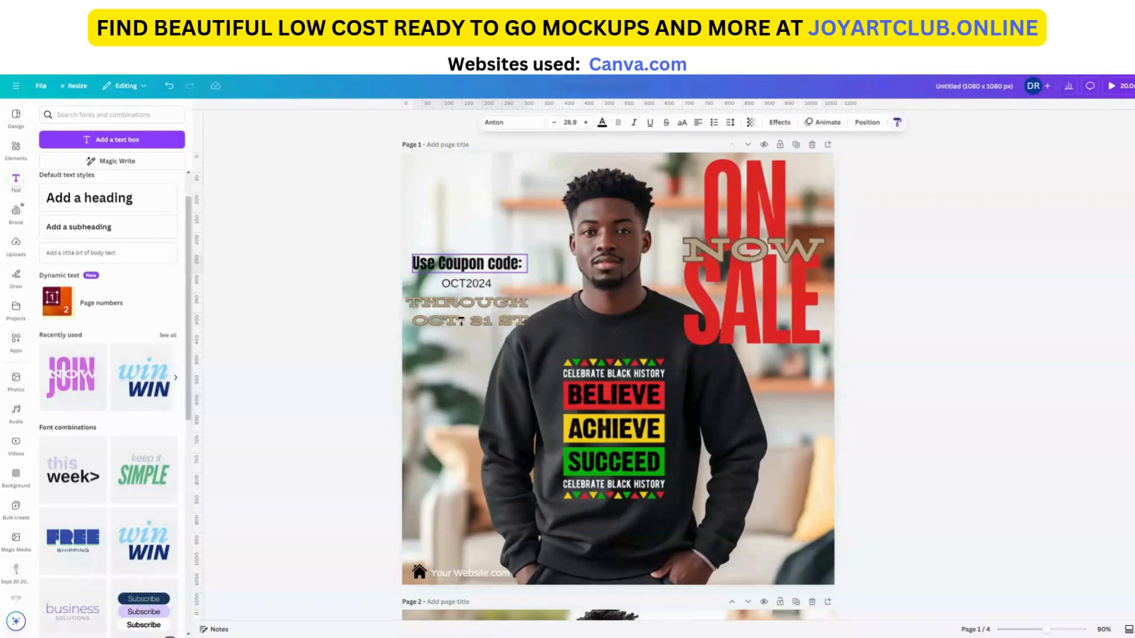
click(467, 322)
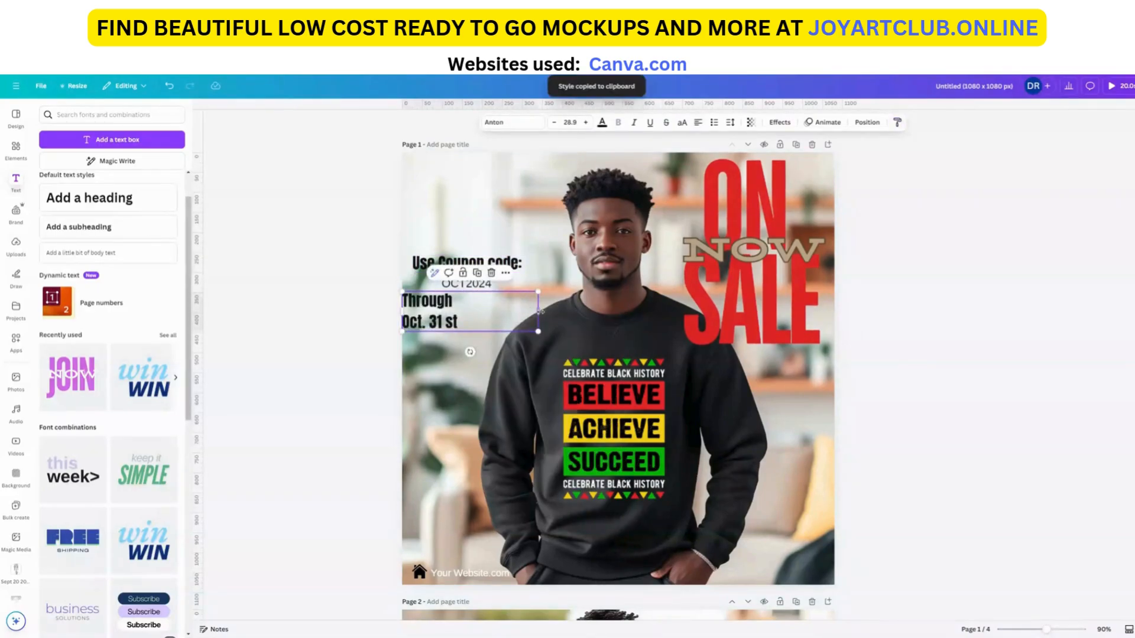
drag(540, 310, 594, 312)
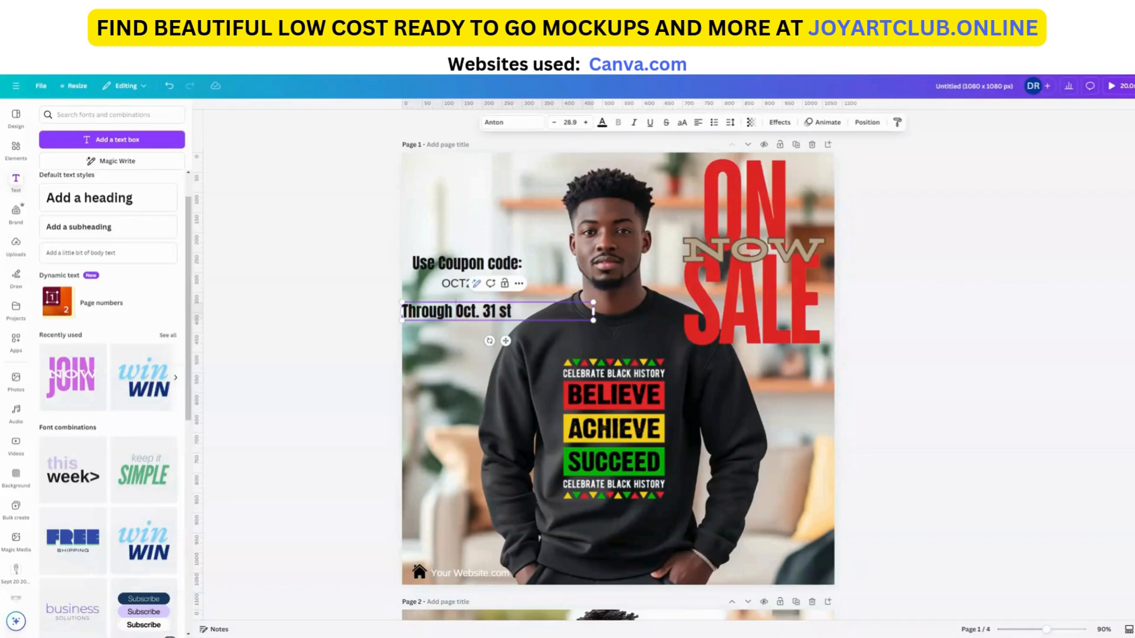
drag(592, 311, 478, 306)
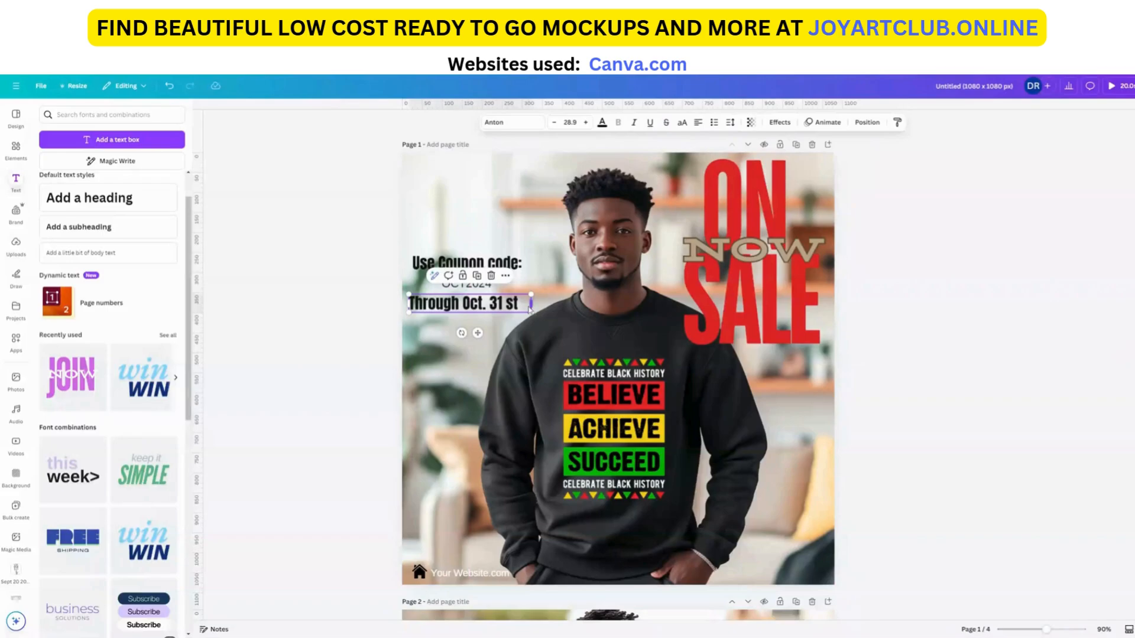
Narrow the "Through Oct. 31 st" box, reduce its font size to 23.9 and center it beneath "OCT2024"
drag(530, 303, 524, 303)
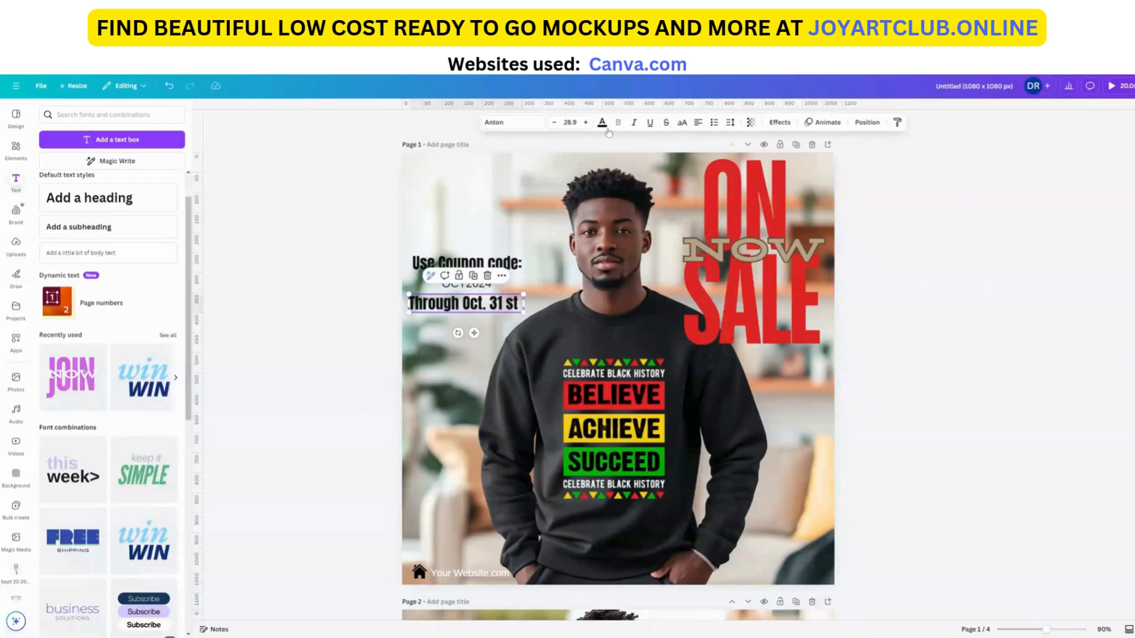
click(555, 122)
click(555, 123)
click(555, 123)
click(555, 123)
click(555, 123)
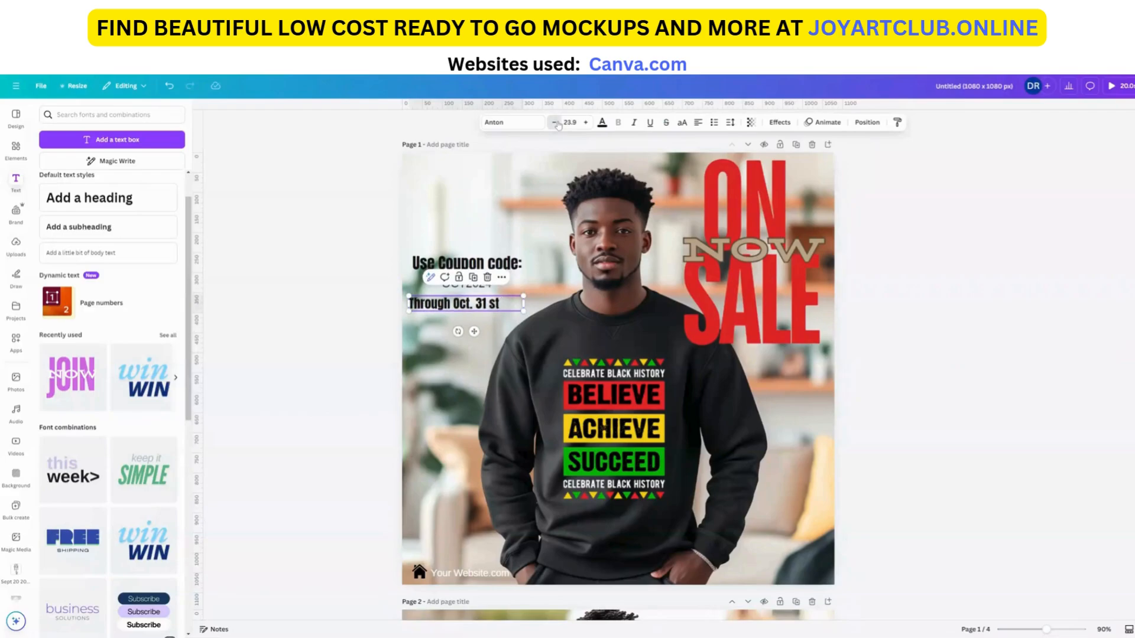
drag(476, 303, 475, 301)
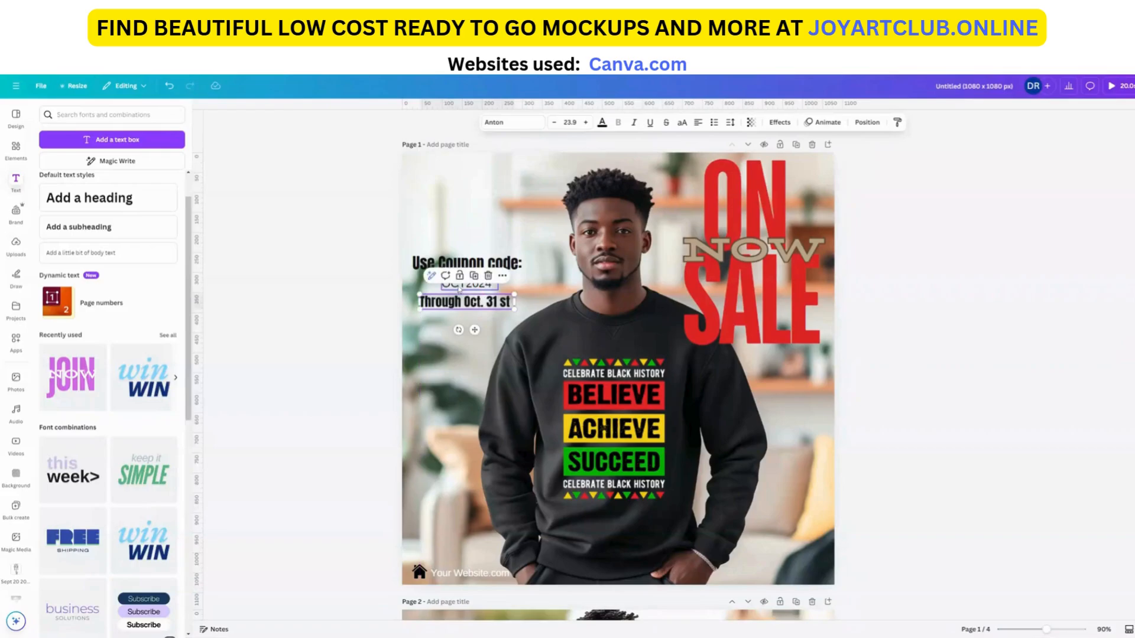
Make "OCT2024" bold and recolor it gold from the Brand Kit mixed colors
click(464, 286)
click(618, 123)
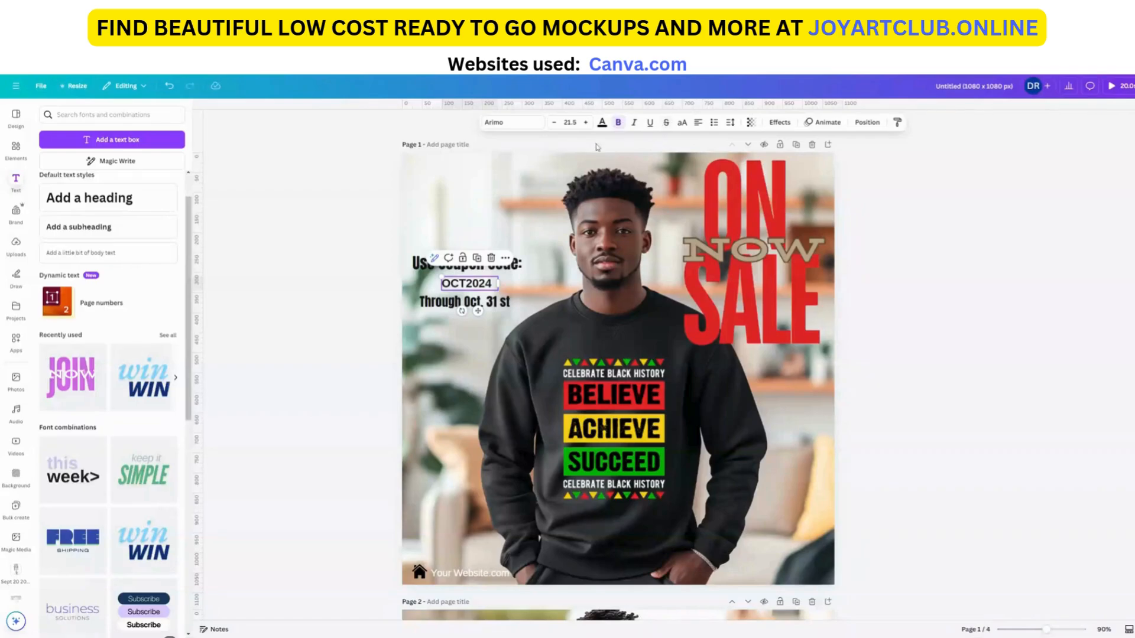
click(602, 123)
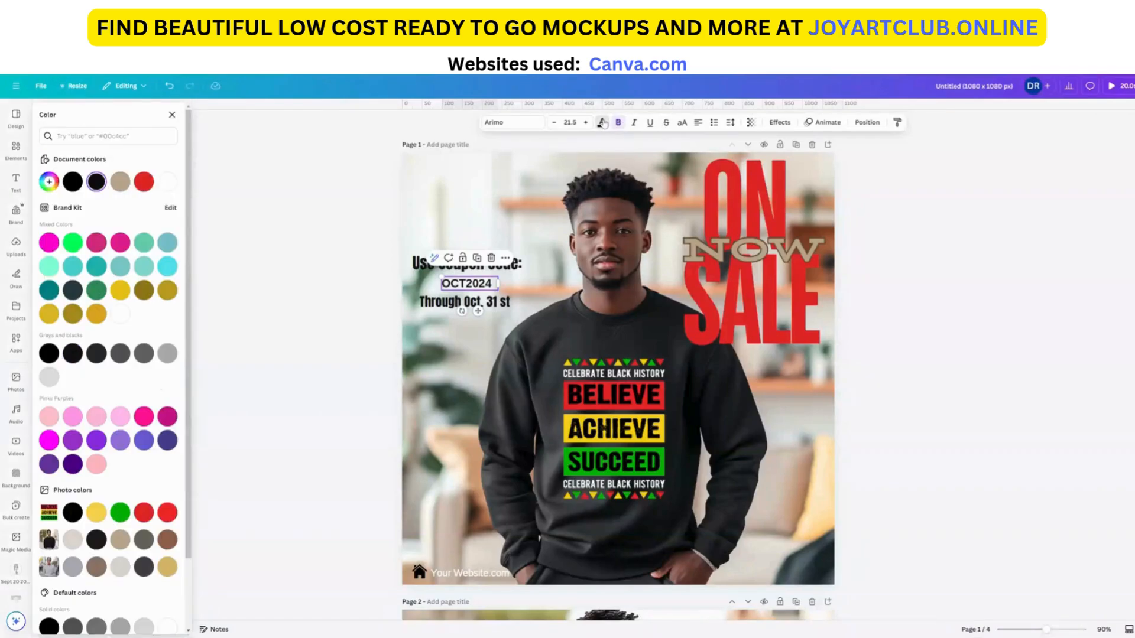
click(601, 123)
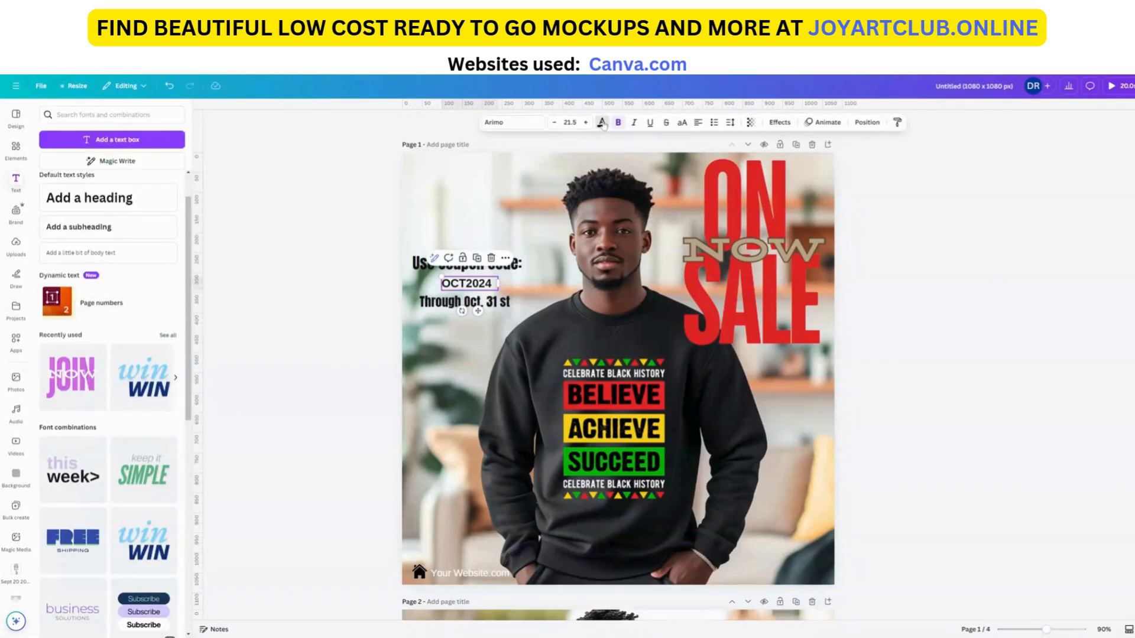
click(602, 122)
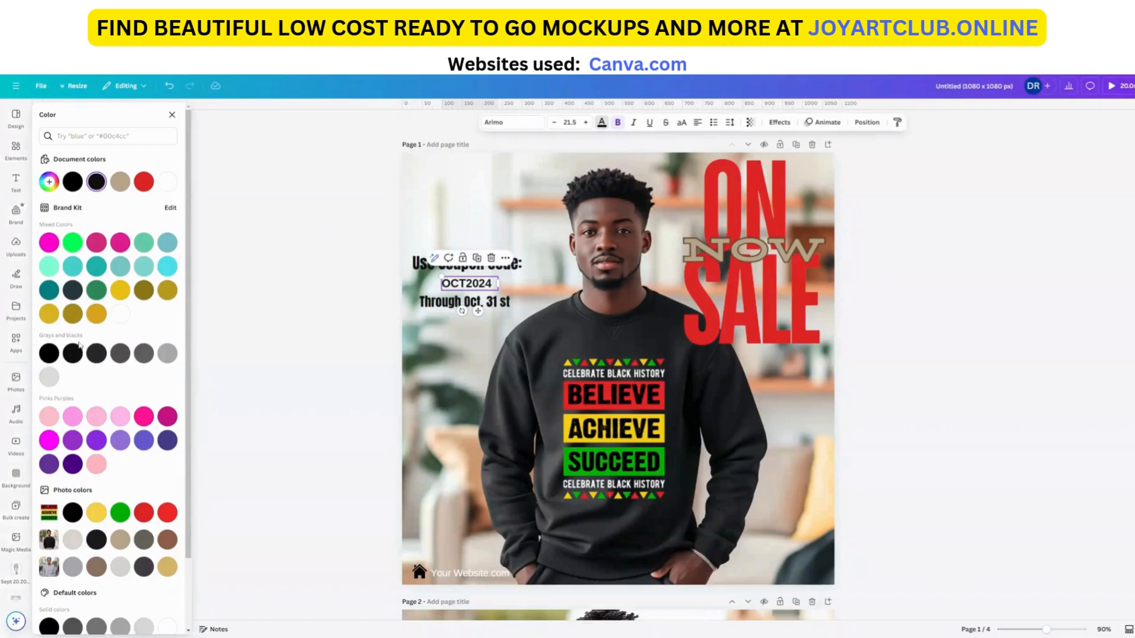
click(119, 182)
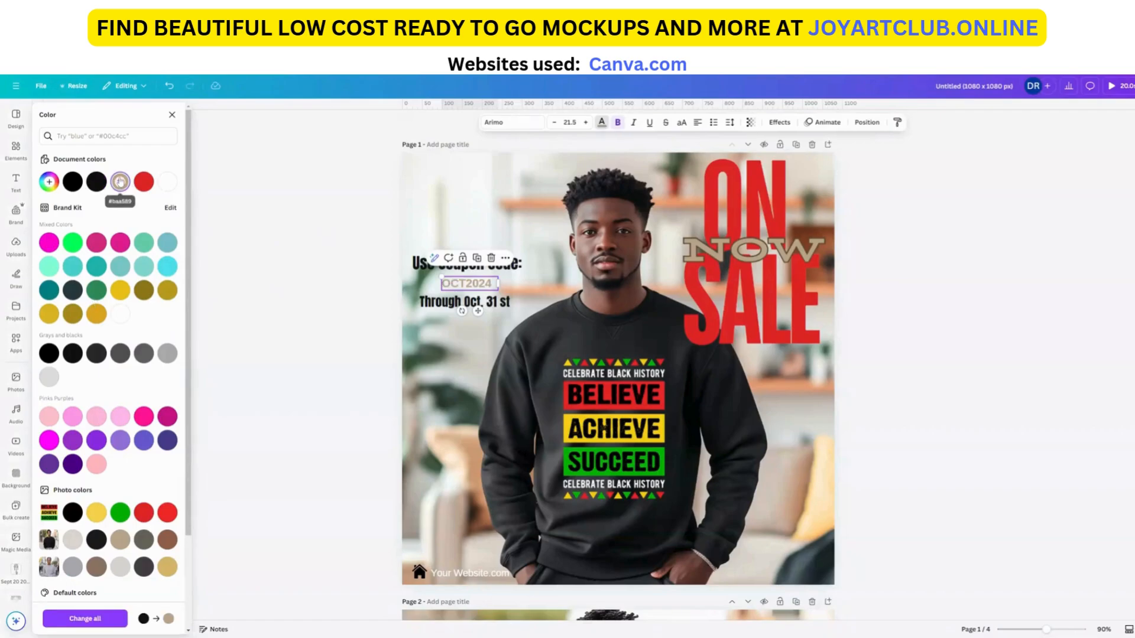
click(121, 291)
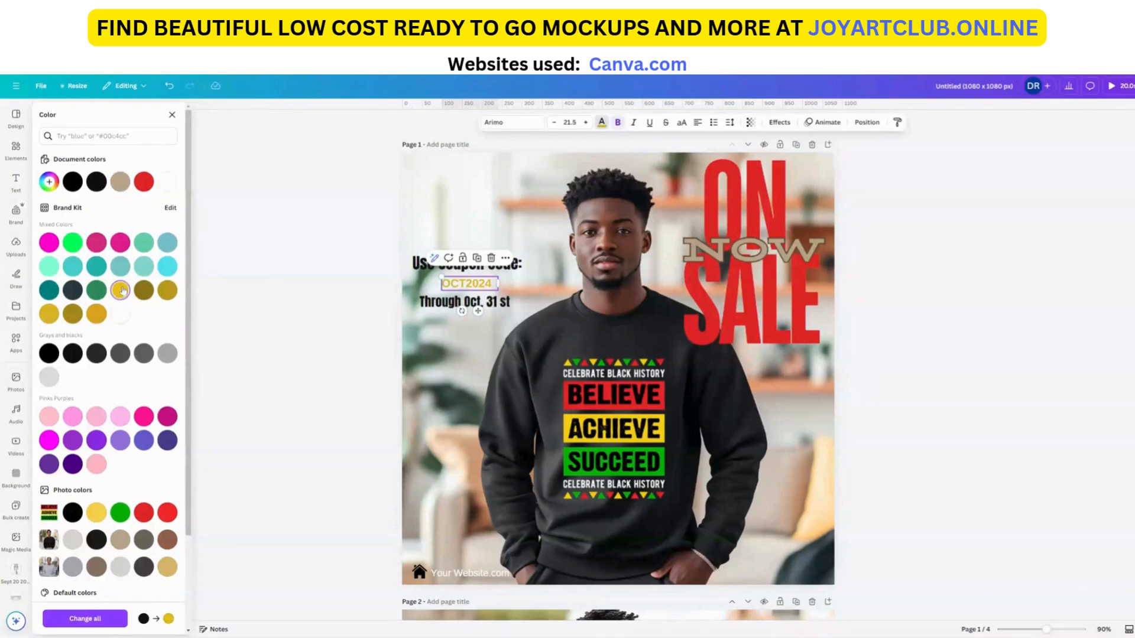
click(96, 314)
click(491, 154)
Increase the "OCT2024" font size by four increments and reposition it between the two black coupon lines
click(458, 284)
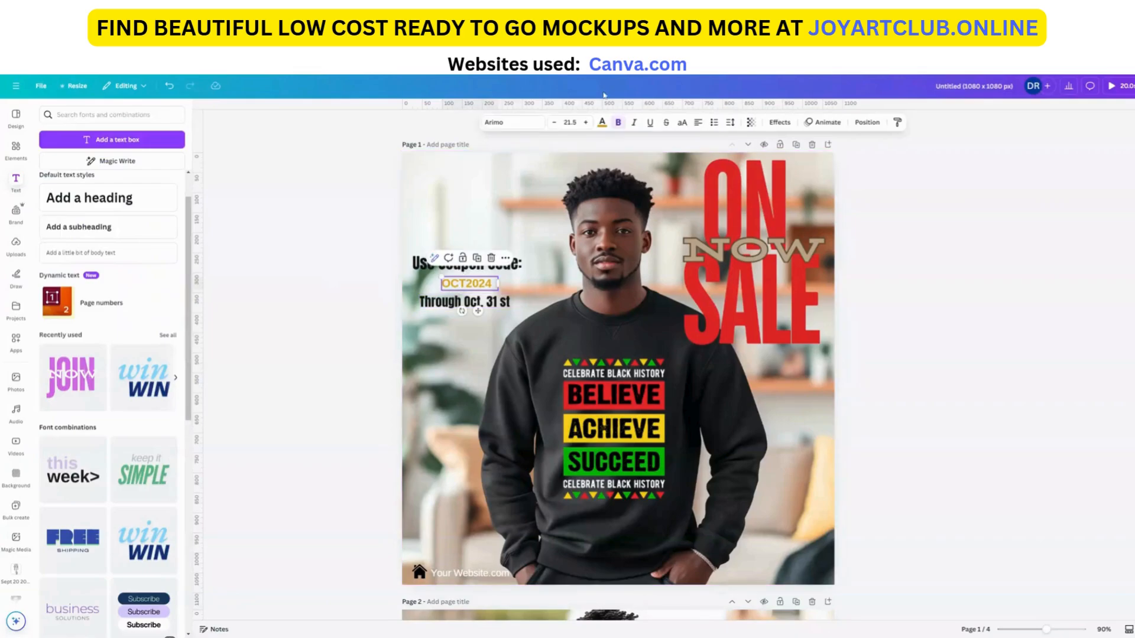
click(587, 122)
click(586, 123)
click(586, 123)
click(586, 122)
mouse_move(500, 290)
mouse_down()
mouse_move(528, 289)
mouse_move(475, 287)
mouse_move(502, 284)
mouse_move(487, 300)
mouse_move(482, 282)
mouse_up()
Select the three coupon text lines together and shift them slightly right and down beside the man's face
click(491, 303)
click(484, 299)
click(490, 200)
click(391, 208)
drag(463, 329, 479, 271)
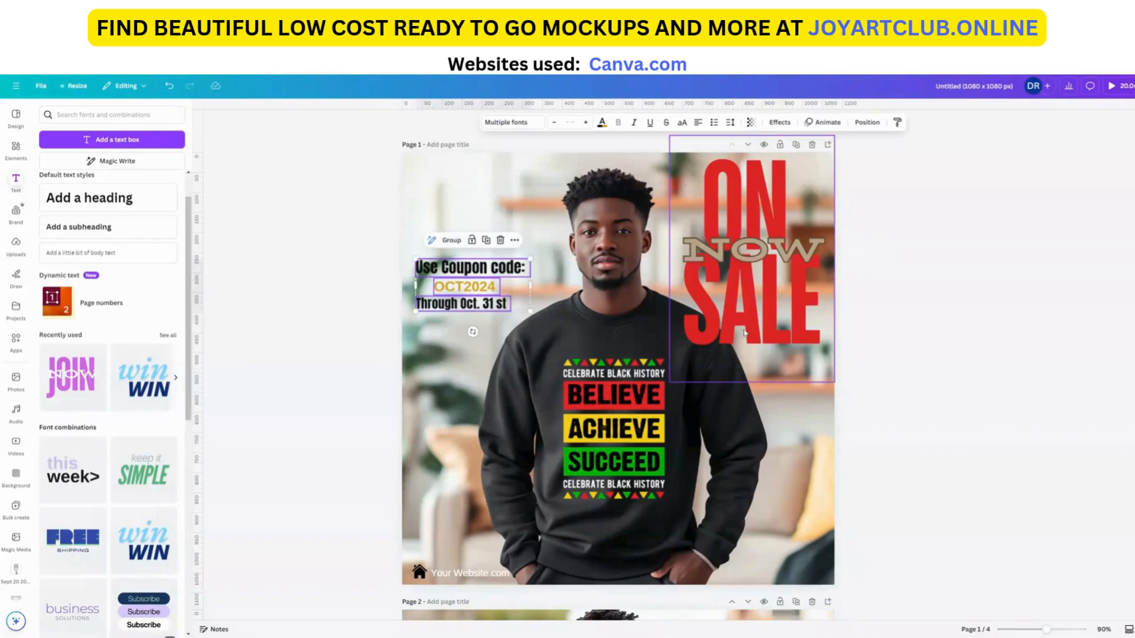
scroll(540, 379, down, 5)
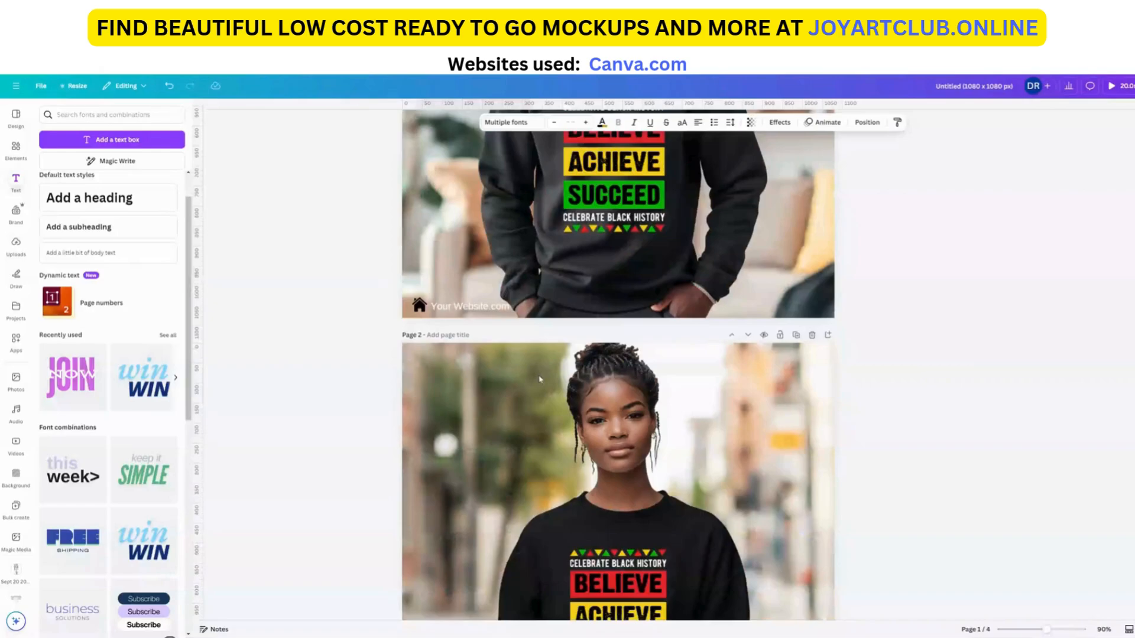
scroll(543, 383, down, 3)
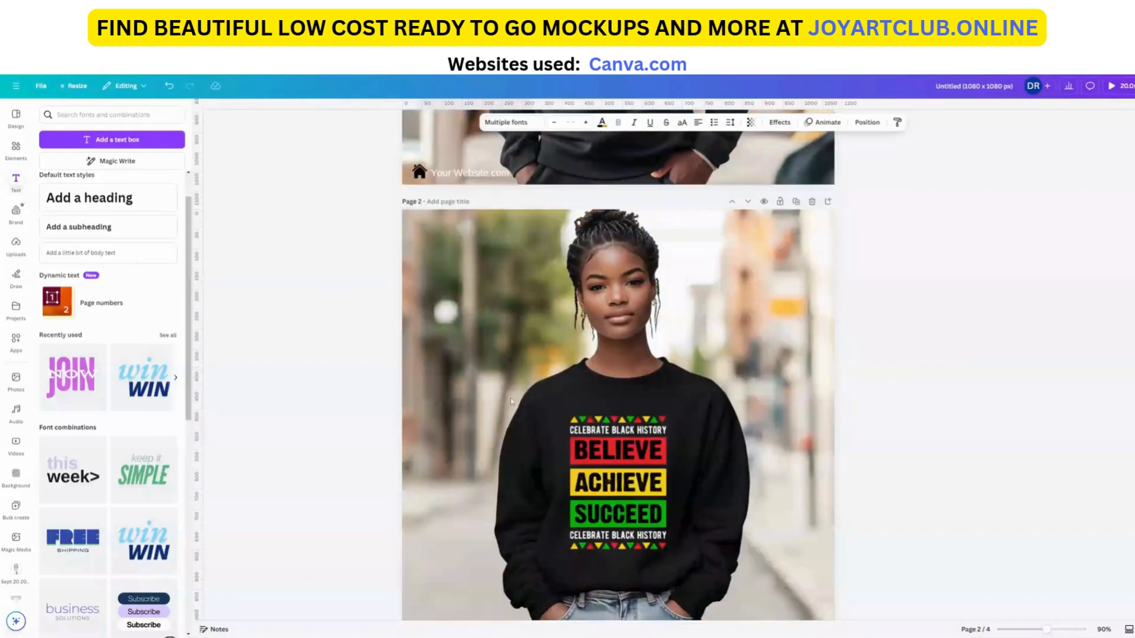
scroll(511, 401, up, 8)
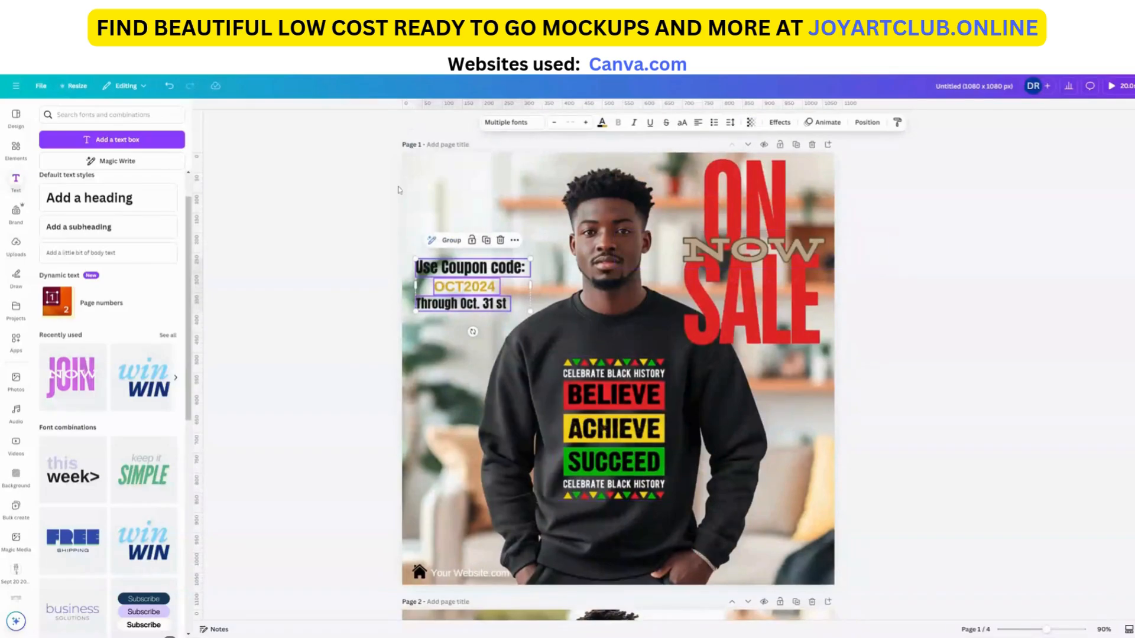
click(376, 365)
Go to the woman's sweatshirt photo on page 2 and search the design elements for "sale"
scroll(364, 344, down, 4)
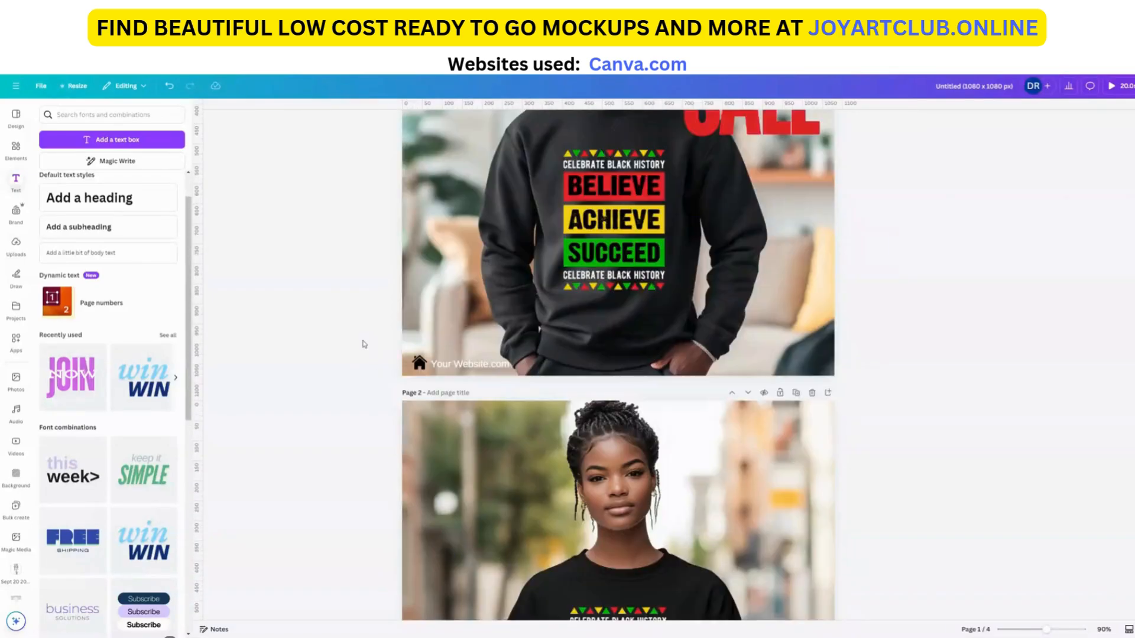
scroll(364, 344, down, 5)
click(469, 301)
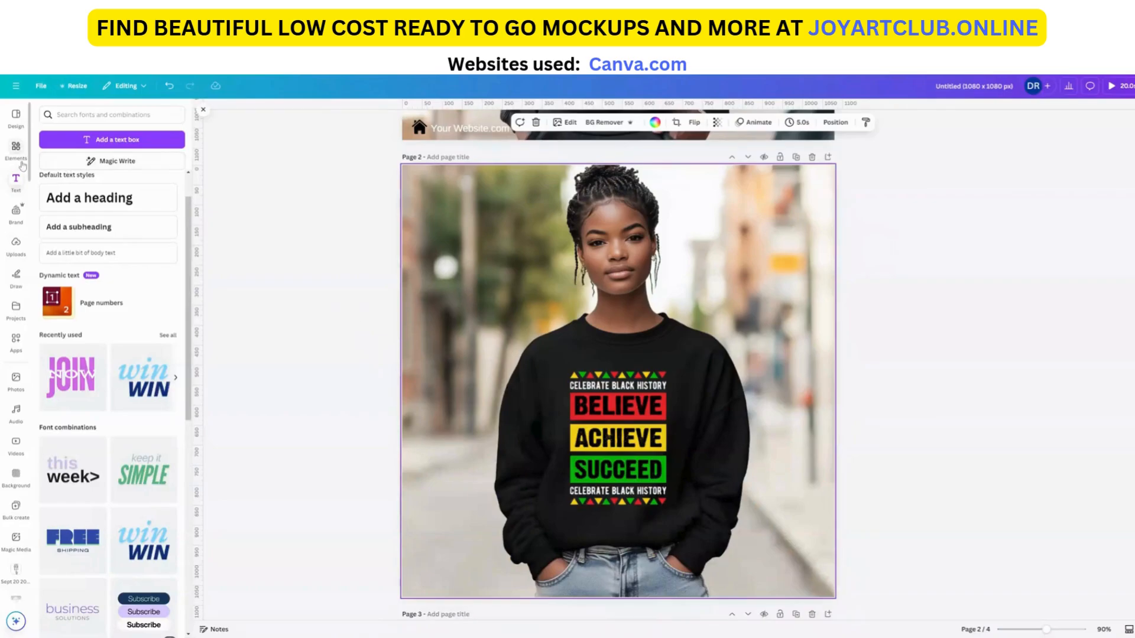
click(15, 150)
click(76, 115)
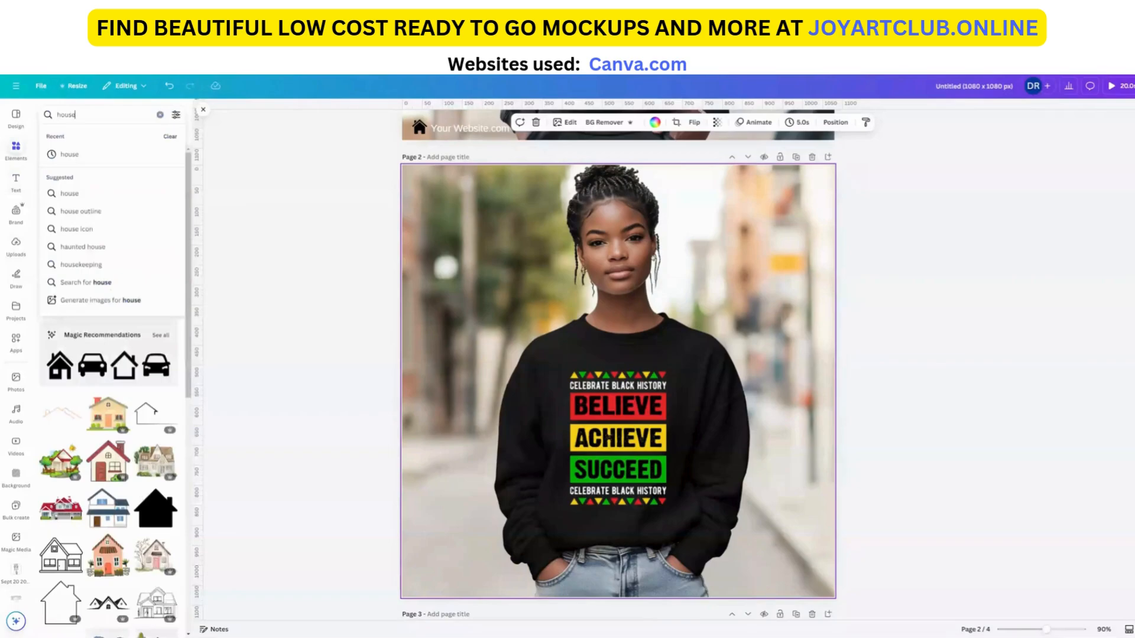
text(sale)
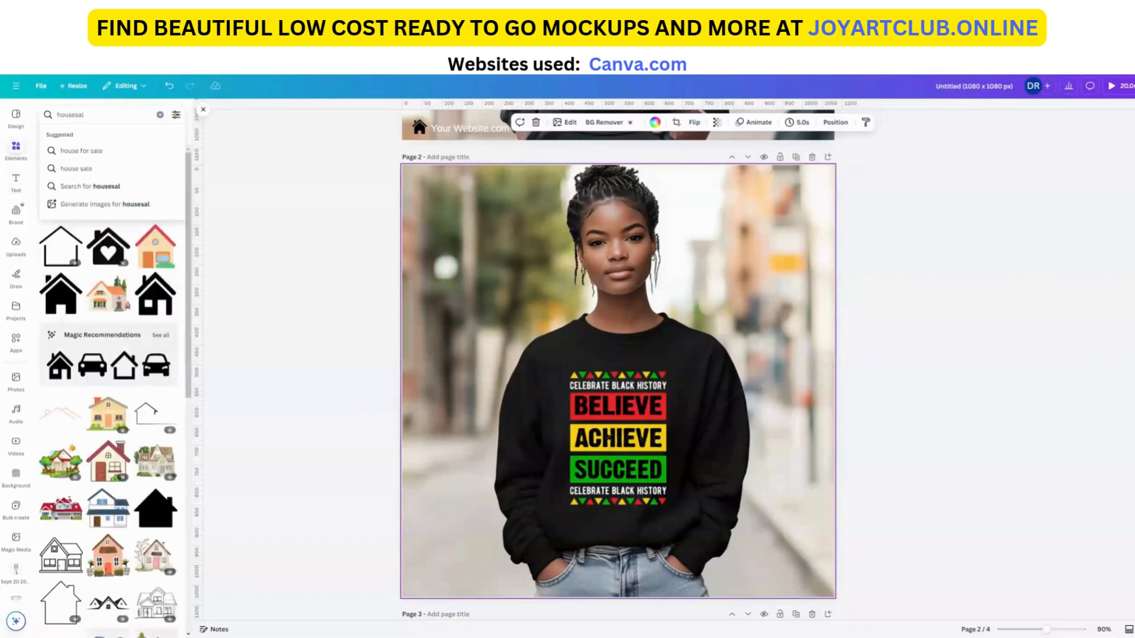
key(ctrl+a)
key(BackSpace)
text(sale)
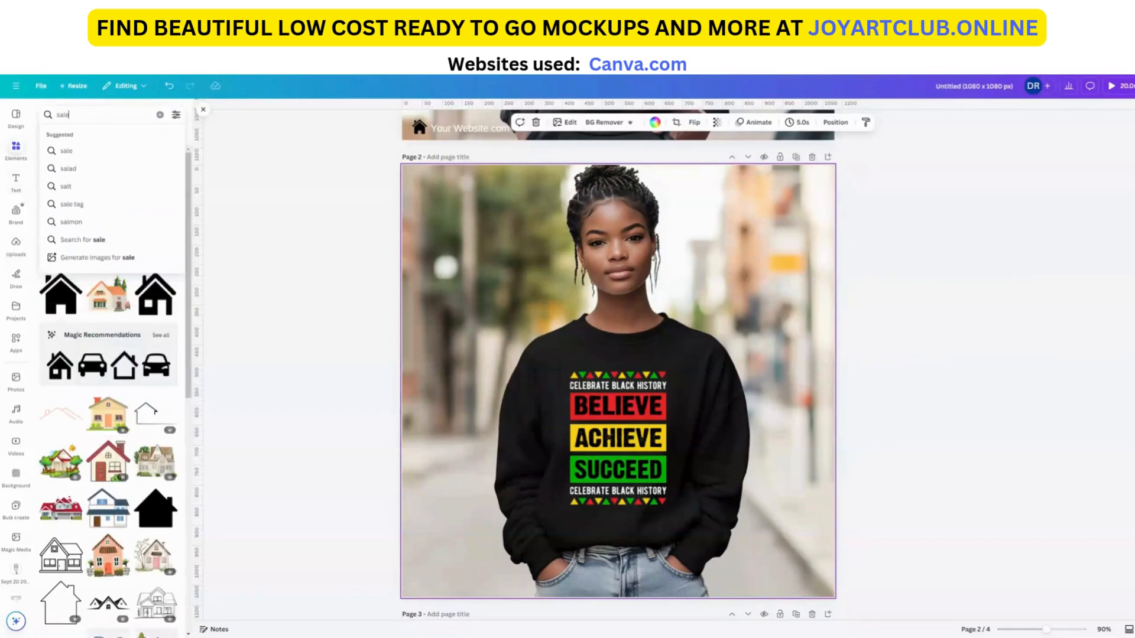
key(Return)
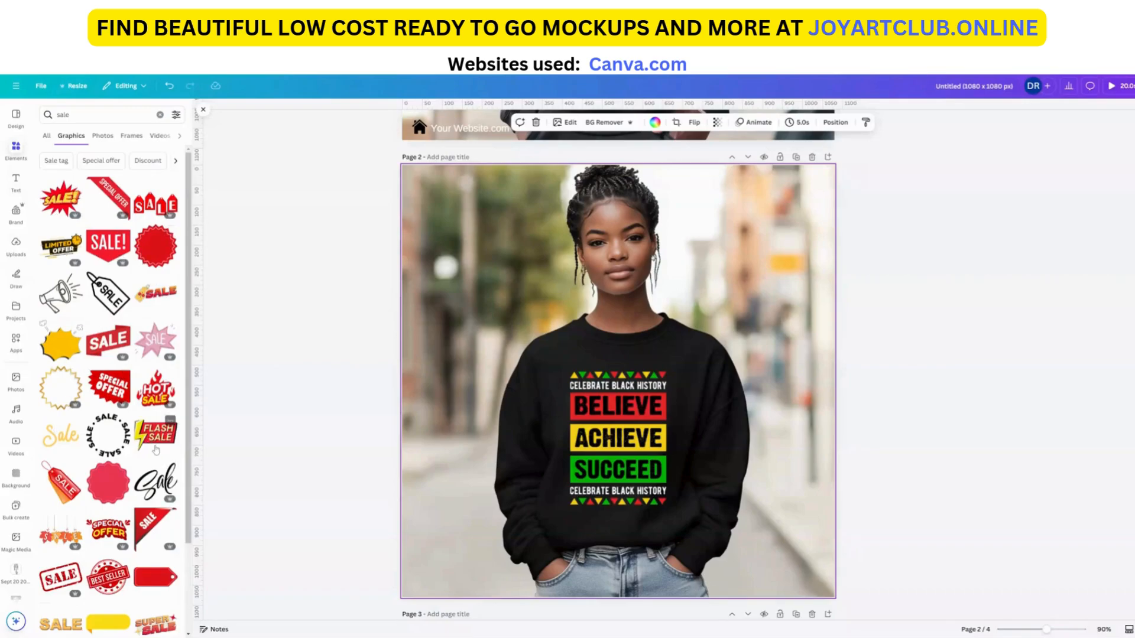
Add the red and orange SALE tag graphic to page 2, shrink it and place it in the photo's upper-left corner
click(63, 489)
drag(600, 337, 469, 272)
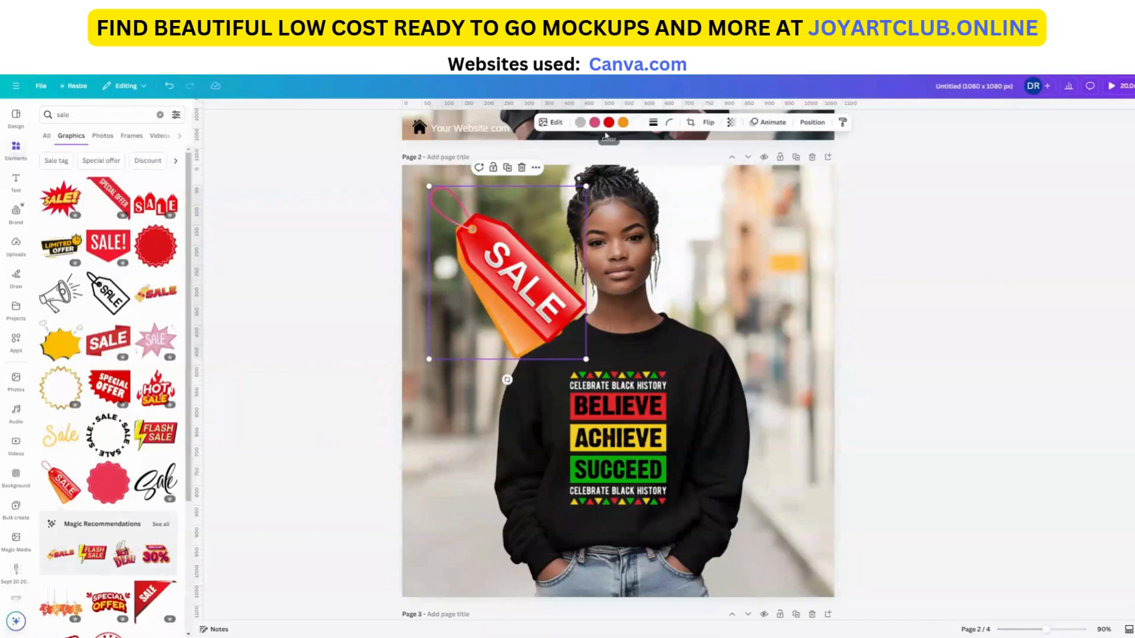
drag(549, 316, 780, 308)
drag(816, 351, 793, 284)
drag(722, 293, 719, 290)
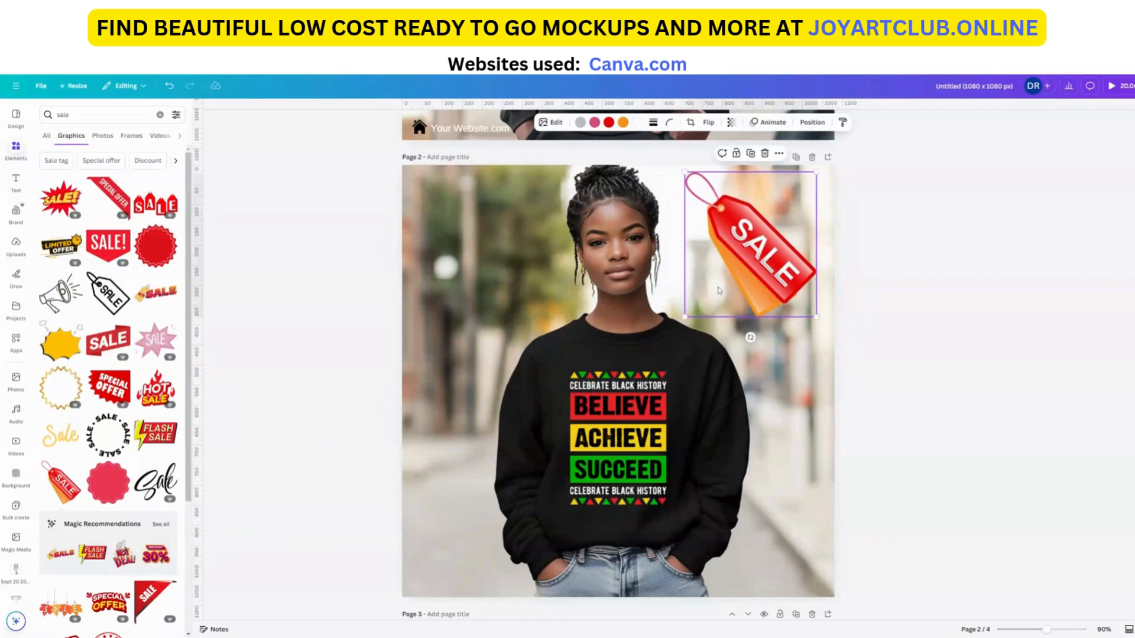
scroll(719, 290, up, 3)
scroll(751, 313, down, 2)
drag(752, 313, 469, 304)
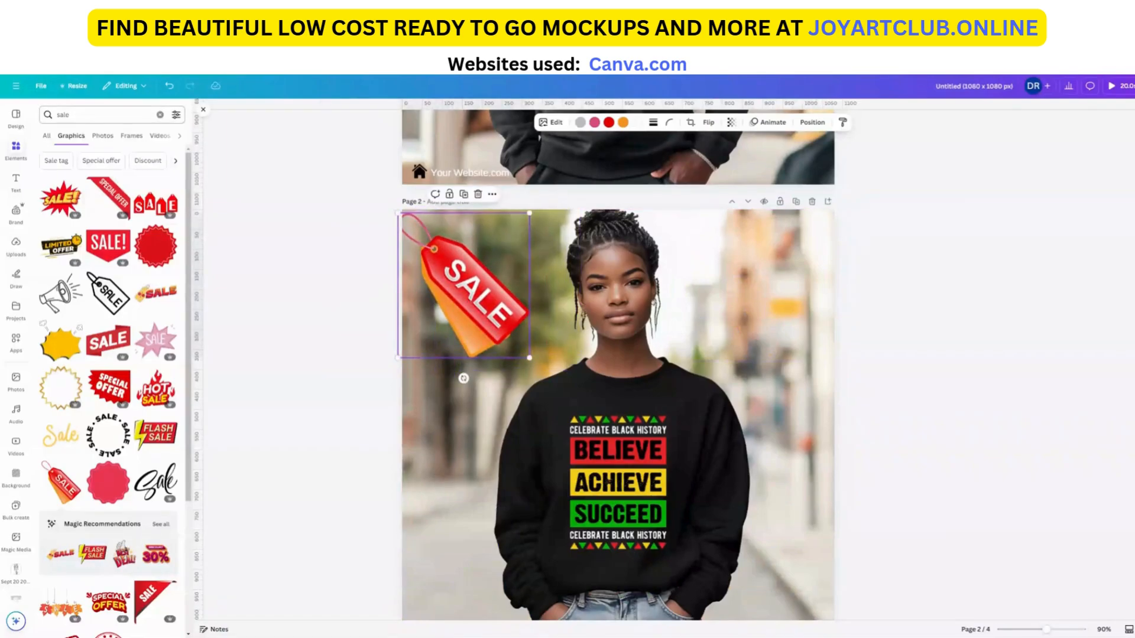
Search the graphics elements for "20 %"
drag(77, 116, 18, 128)
text(20 %)
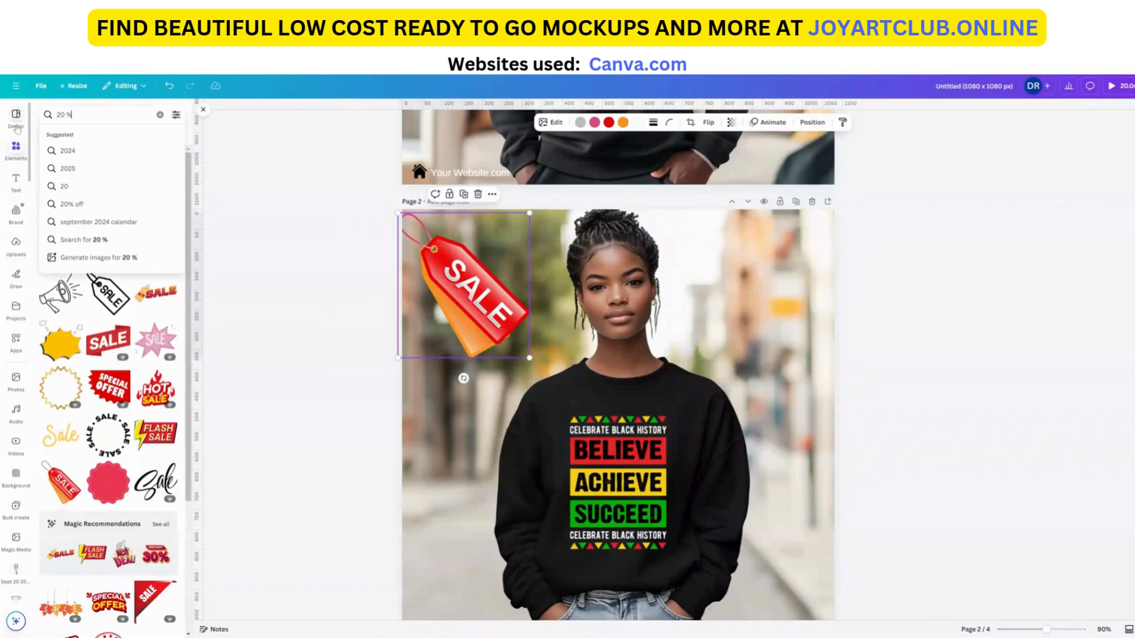
key(Return)
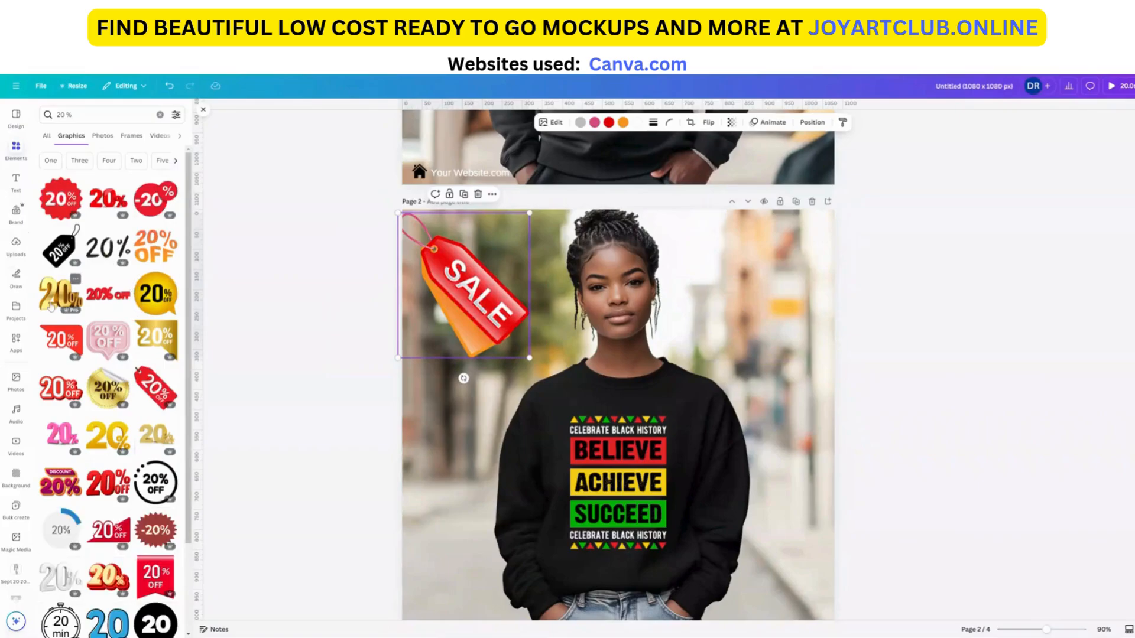
Try the gold 3D "20%" graphic on page 2, scaled down beside the woman's head in the upper right
click(51, 306)
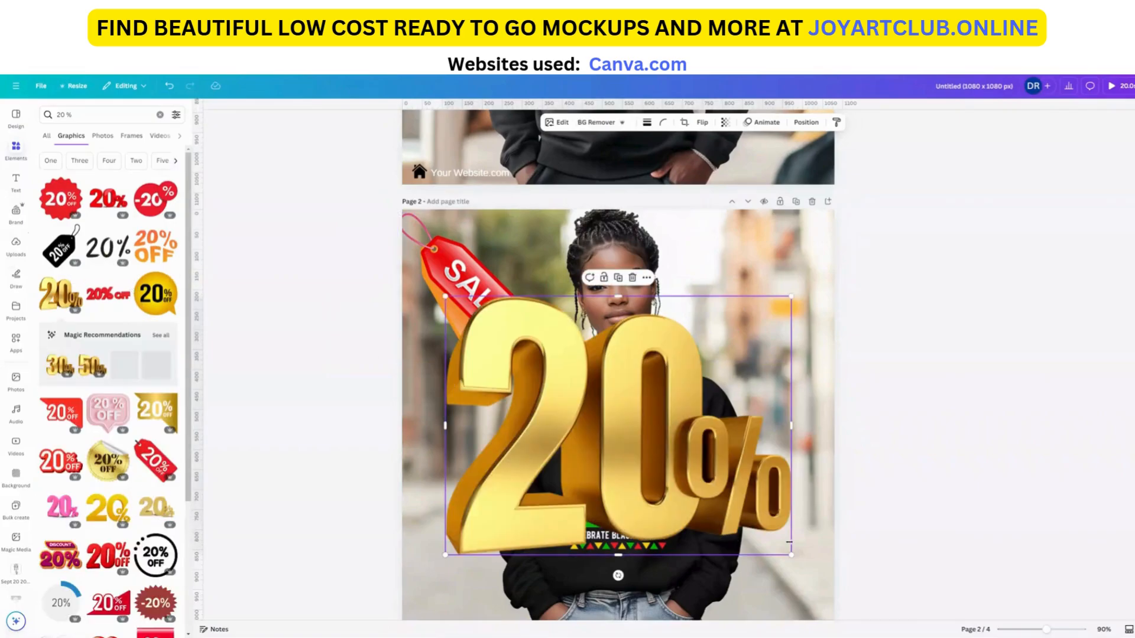
drag(791, 555, 526, 406)
drag(505, 356, 759, 303)
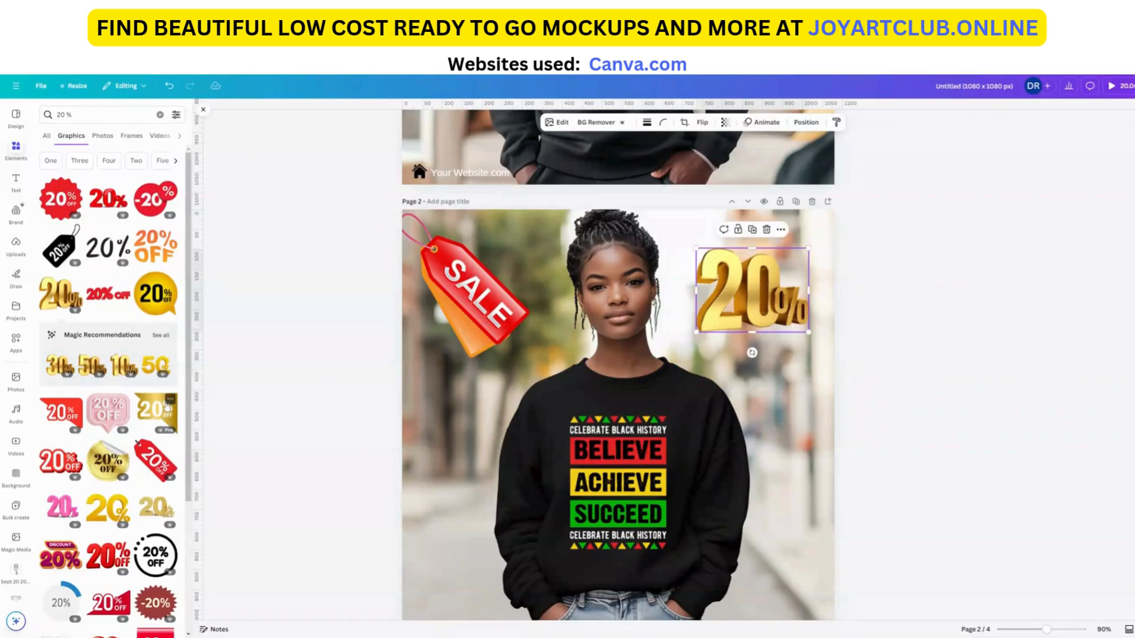
Add the gold "20% OFF" banner graphic to page 2 and delete the gold 3D "20%" graphic
click(155, 409)
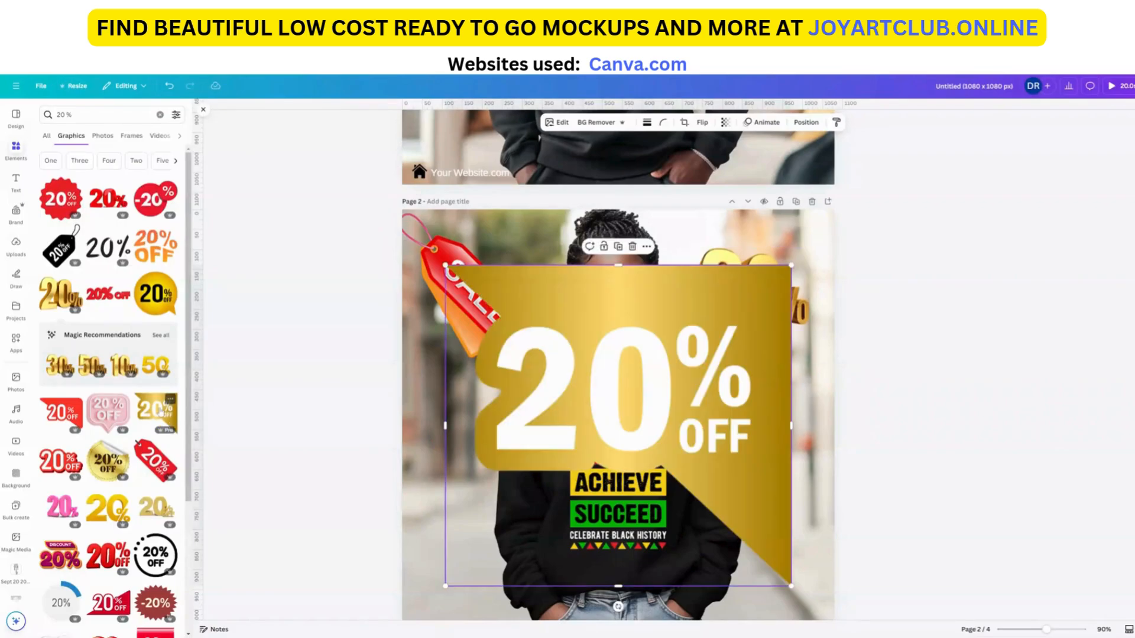
drag(633, 403, 589, 487)
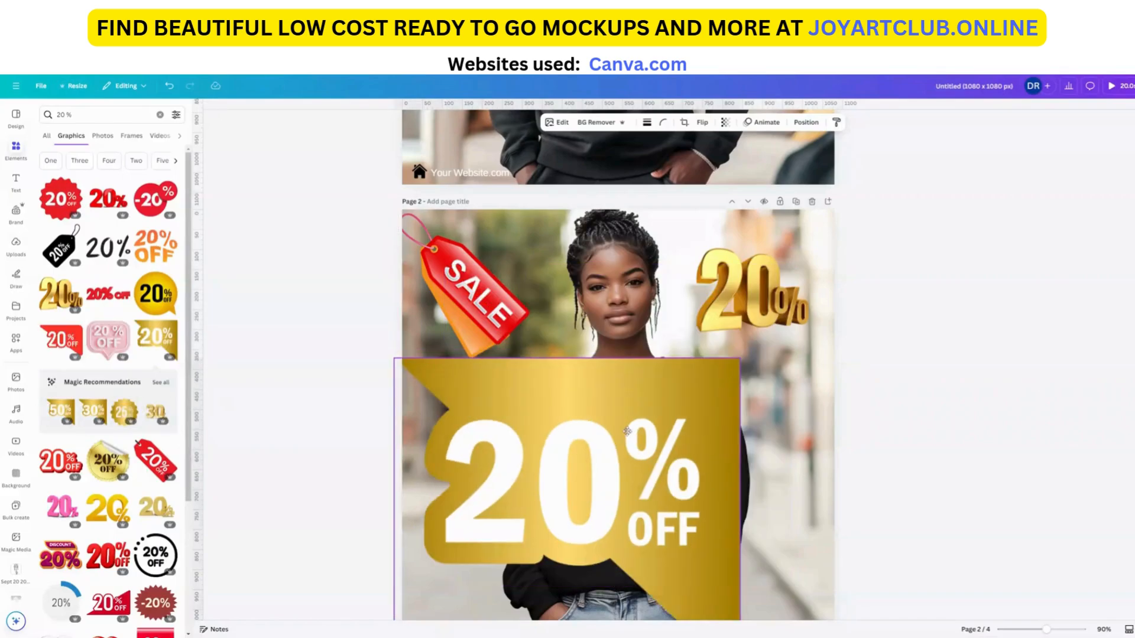
click(772, 292)
key(Delete)
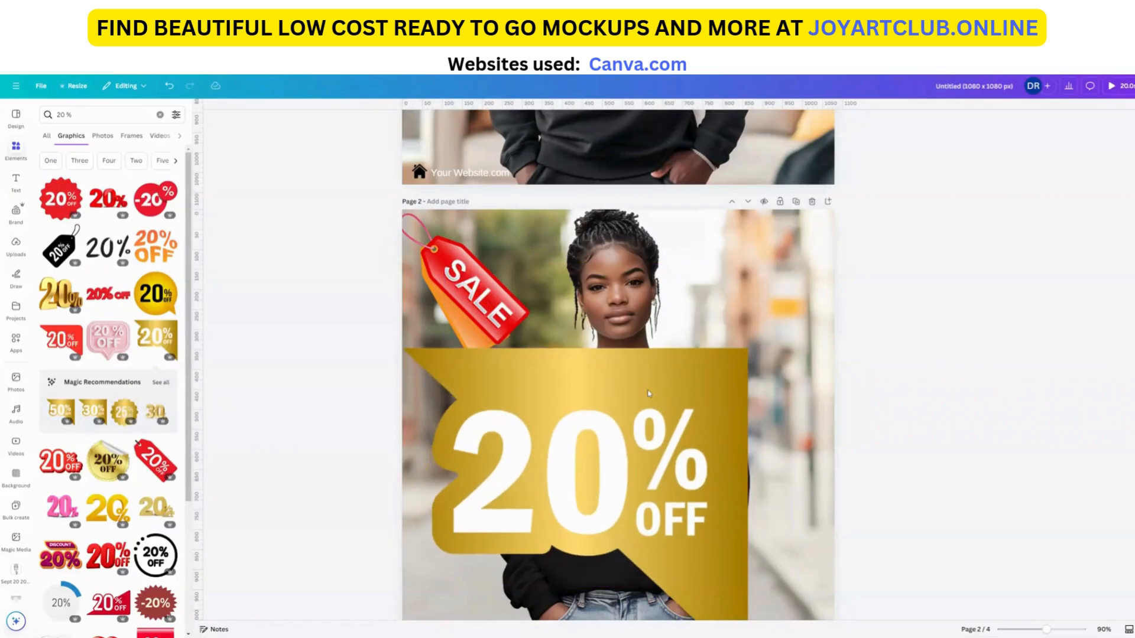
Move the gold "20% OFF" banner to page 2's upper-right corner and shrink it to fit beside the woman's head
drag(645, 391, 733, 253)
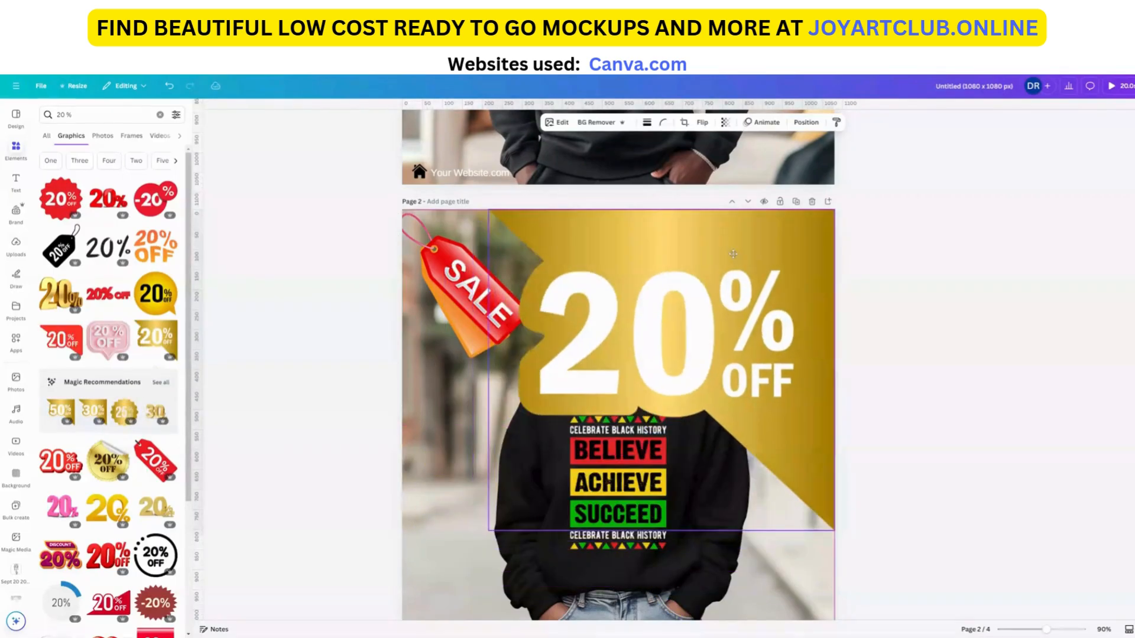
drag(615, 249, 616, 249)
drag(488, 209, 659, 354)
drag(777, 408, 776, 271)
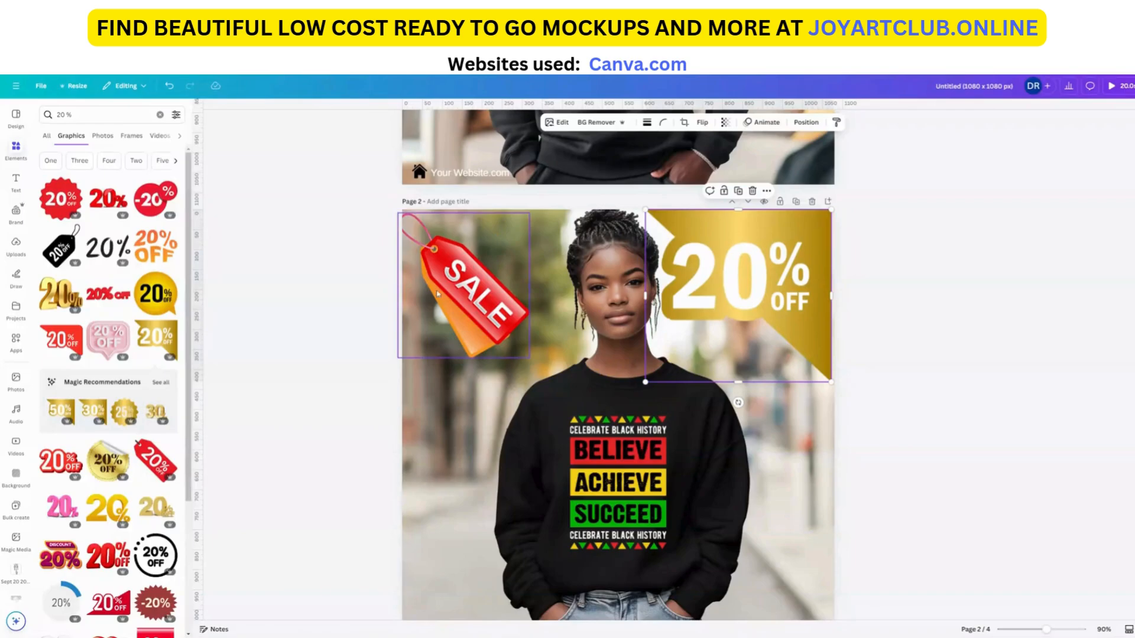
Nudge the SALE tag inside the page edge, then shrink the "20% OFF" banner and align it flush in the upper-right corner
click(456, 301)
drag(460, 298, 462, 299)
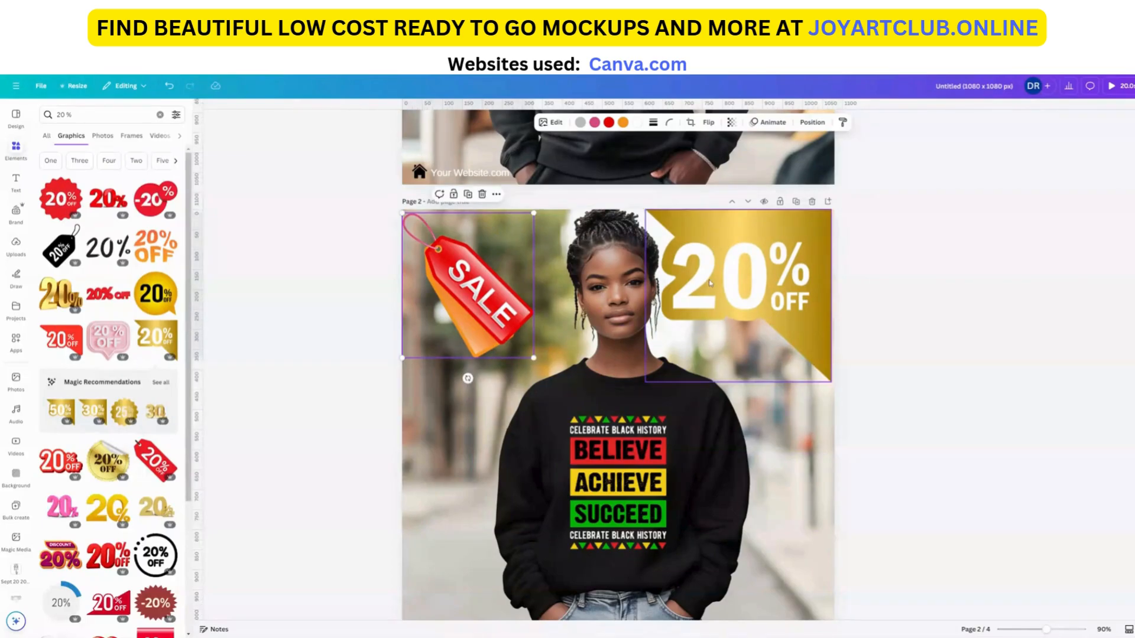
click(709, 284)
drag(659, 219, 685, 243)
drag(767, 278, 772, 256)
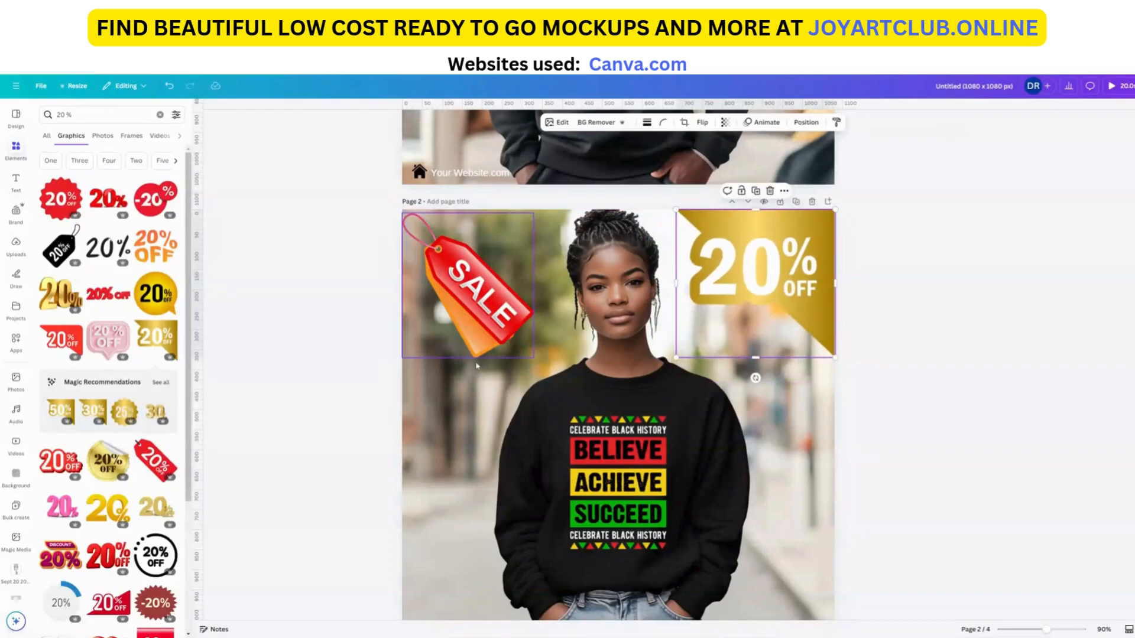
click(476, 284)
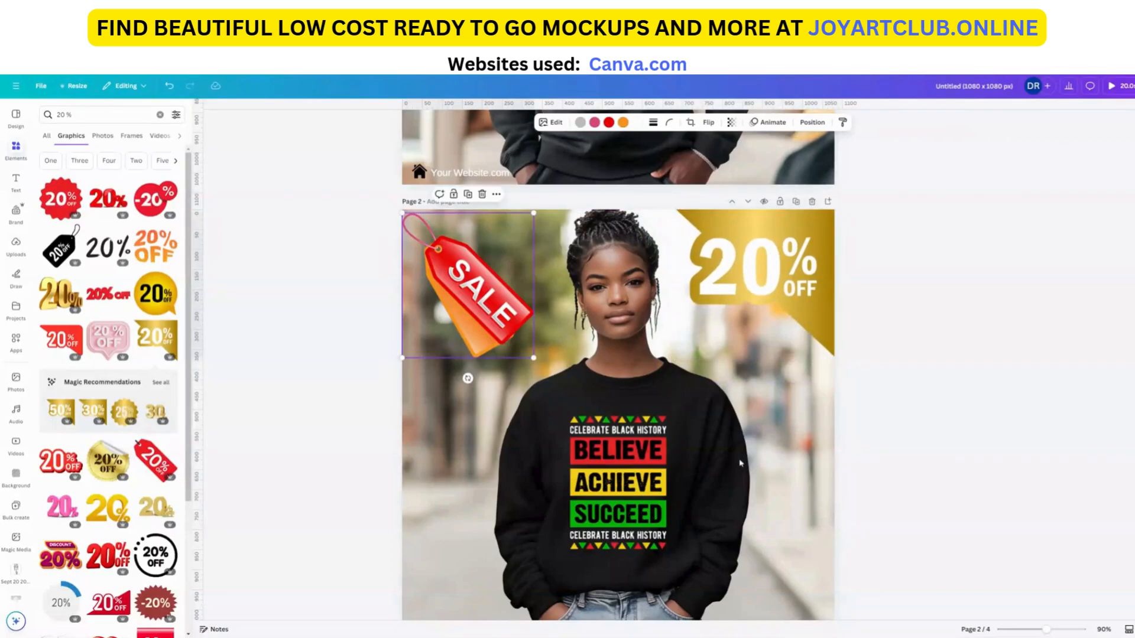
Select the house icon and the "Your Website.com" text on page 1 together and copy them
scroll(651, 408, up, 3)
click(418, 350)
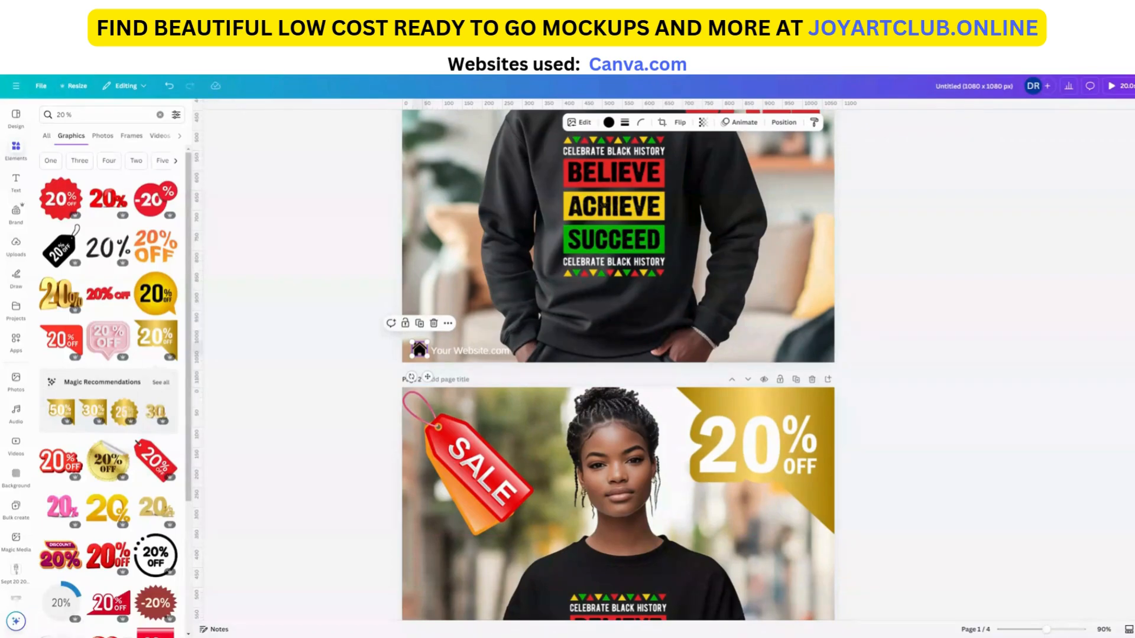
key(ctrl+shift+Tab)
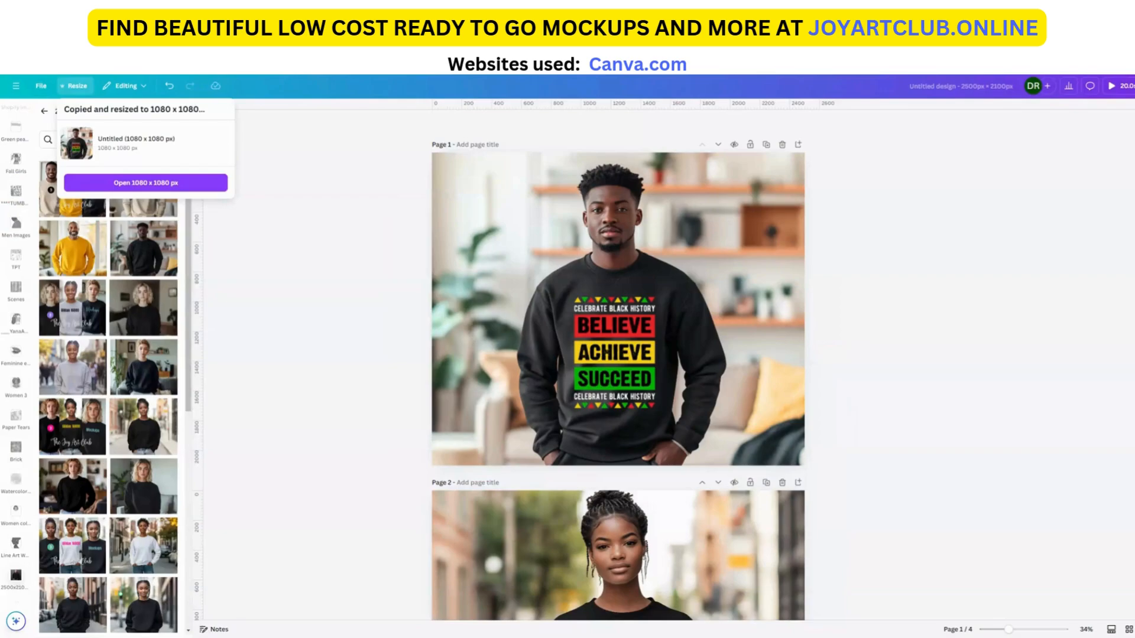
key(ctrl+Tab)
click(479, 467)
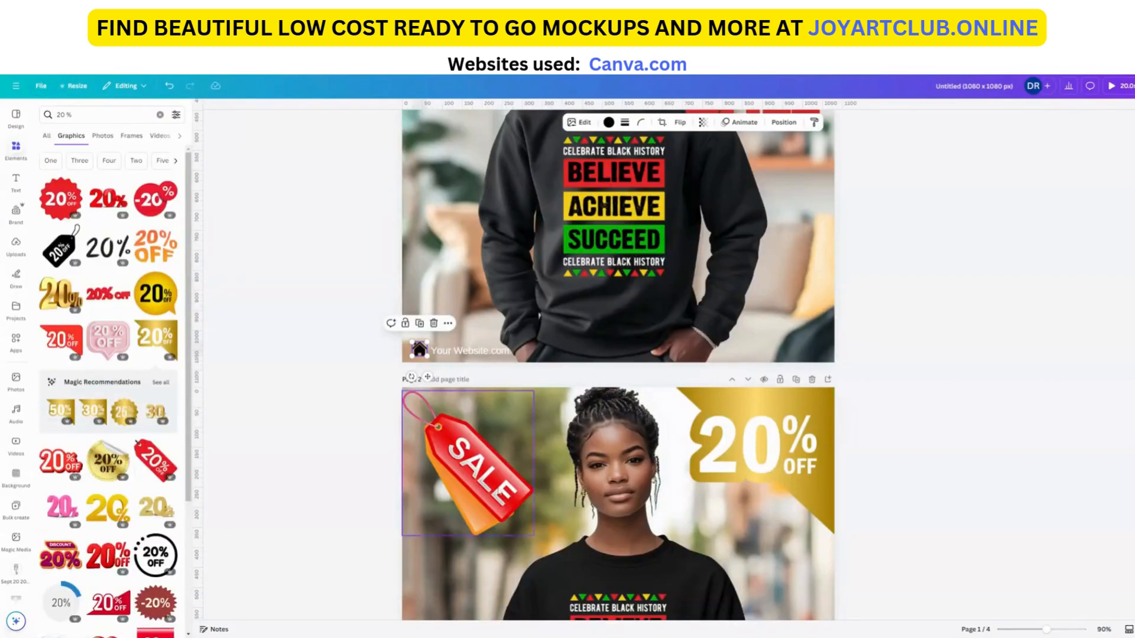
click(468, 352)
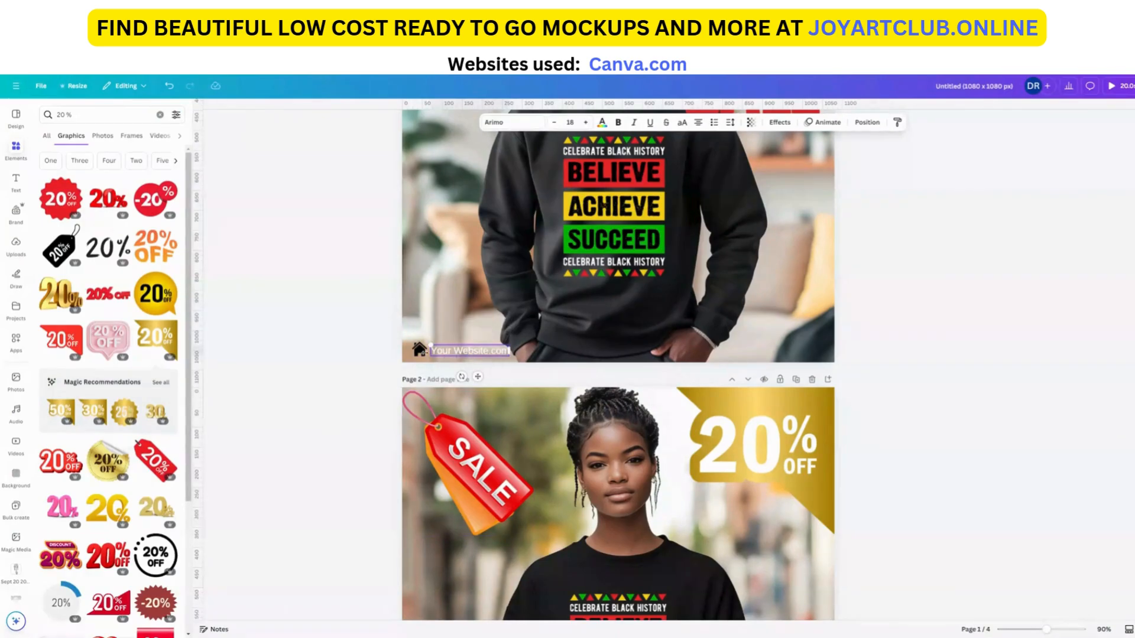
shift+click(420, 352)
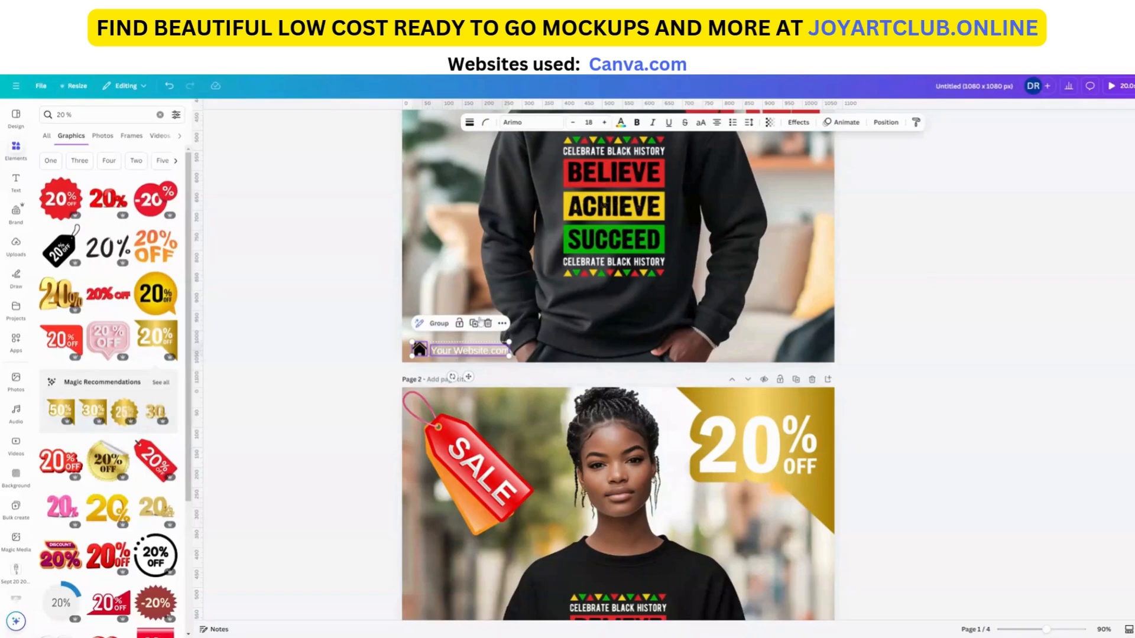
click(502, 323)
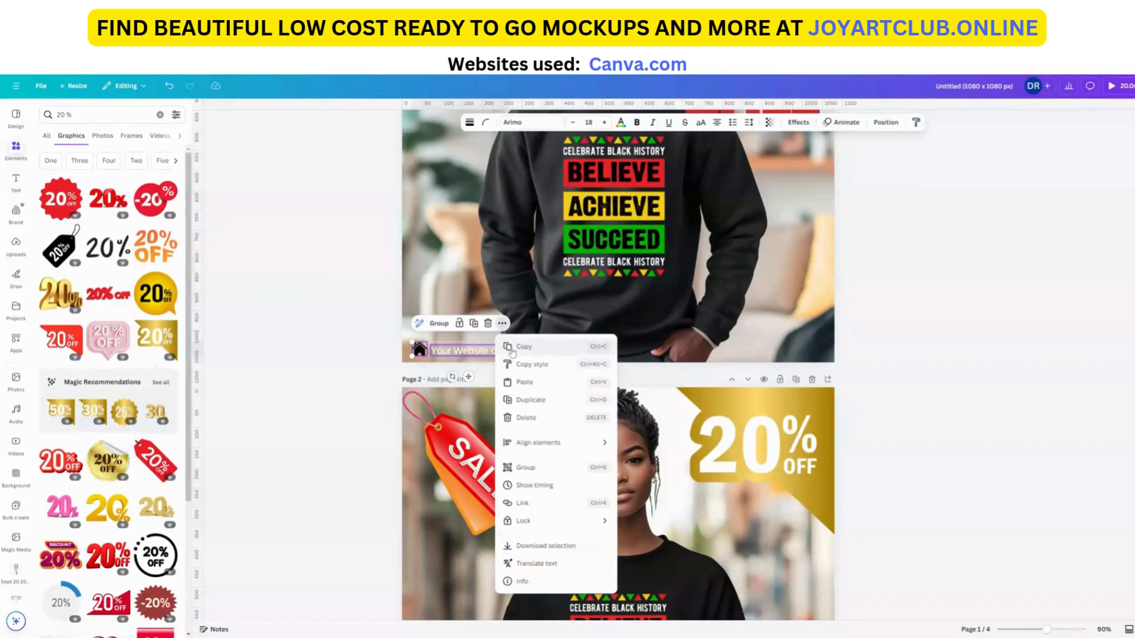
click(512, 347)
Paste the copied house icon and "Your Website.com" text into page 2's lower-left corner
scroll(467, 381, down, 6)
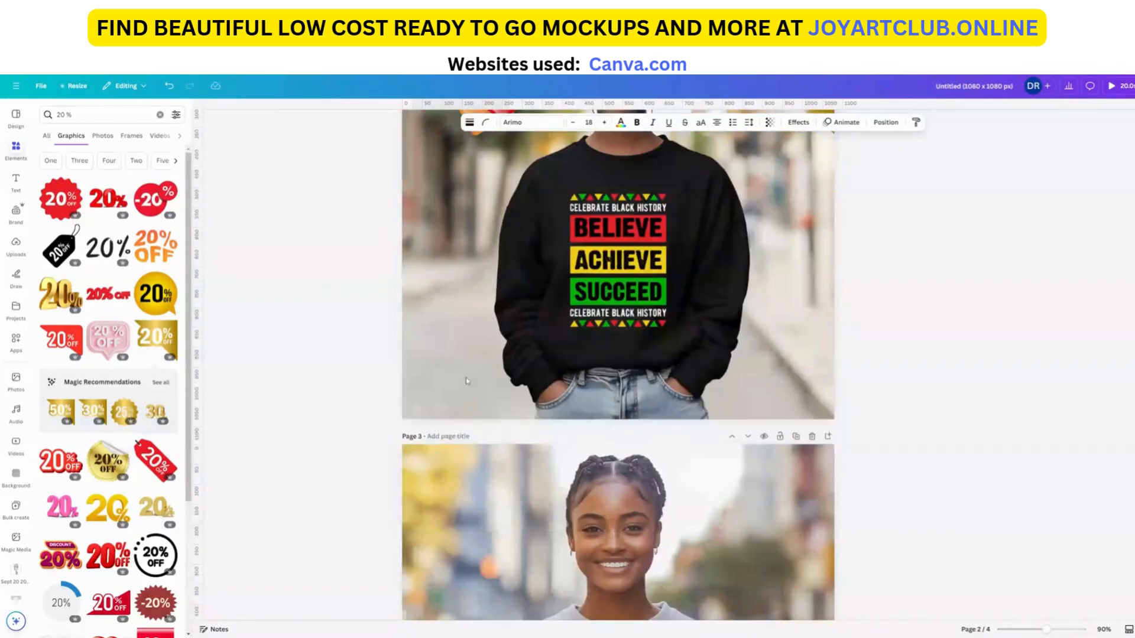
click(467, 381)
key(ctrl+v)
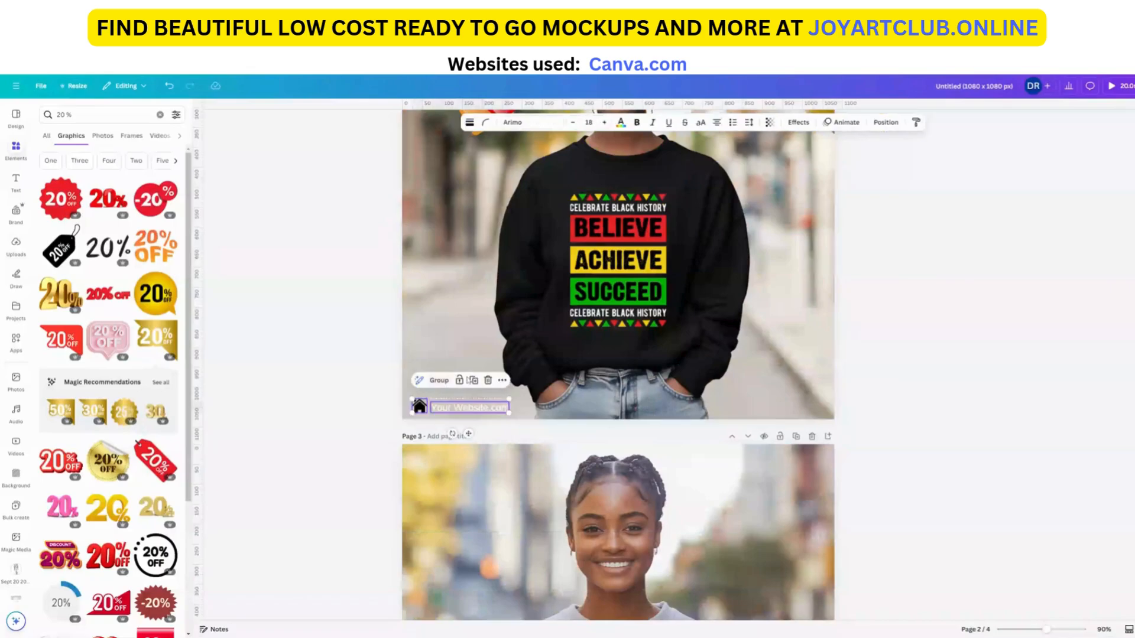
click(430, 326)
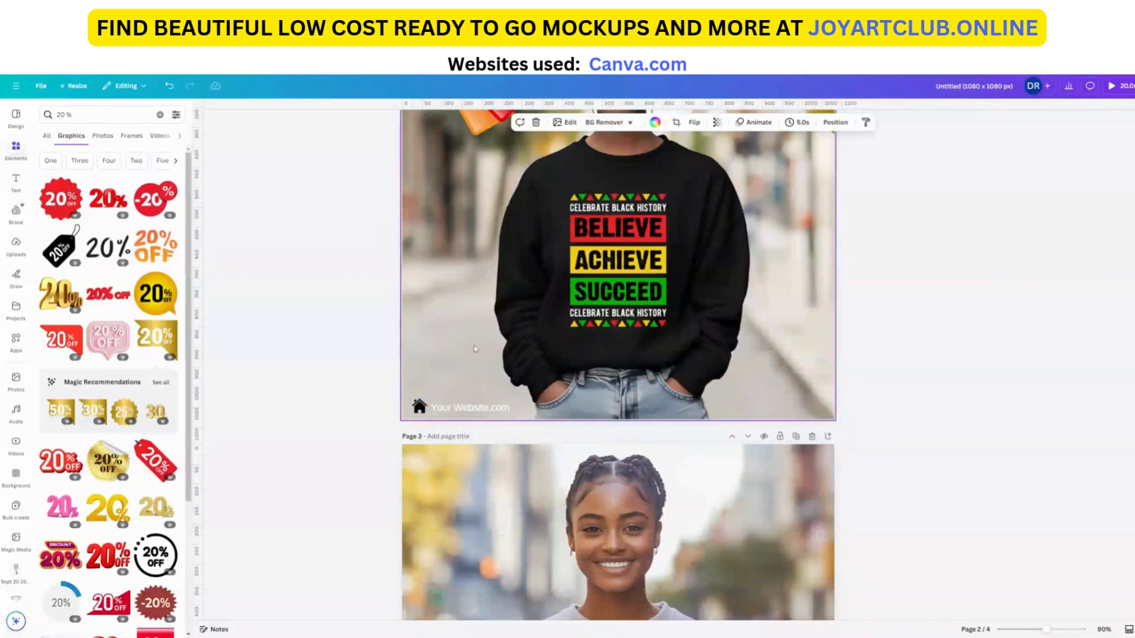
Review the page 1 and page 2 posts, comparing their sale graphics, coupon text and website line
scroll(468, 339, up, 5)
scroll(618, 365, up, 7)
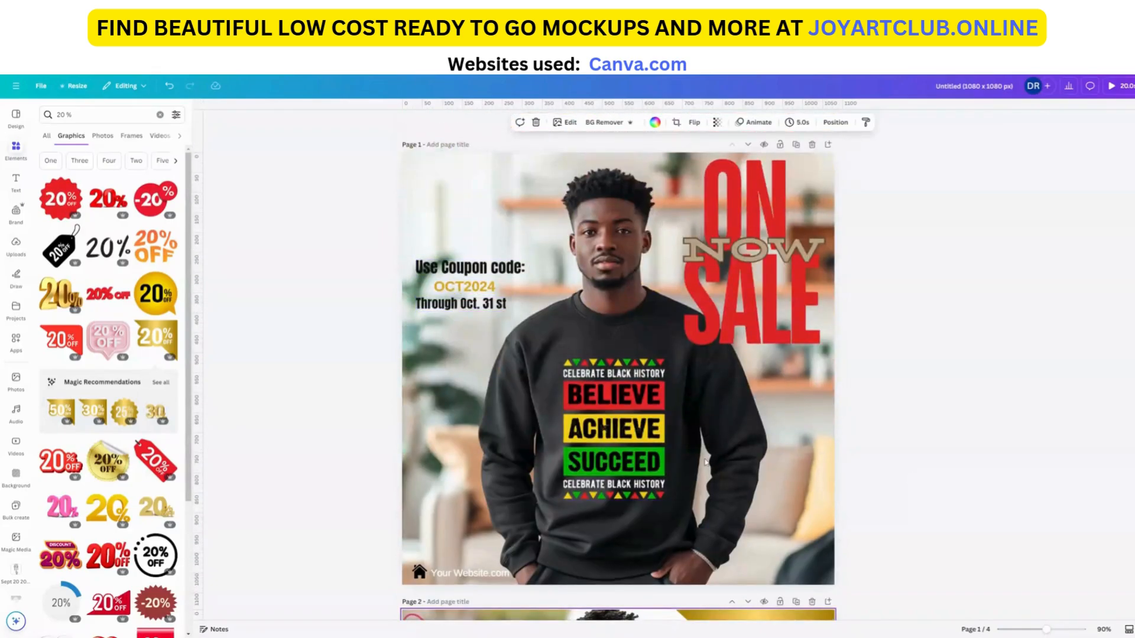
scroll(705, 462, down, 5)
scroll(656, 482, down, 3)
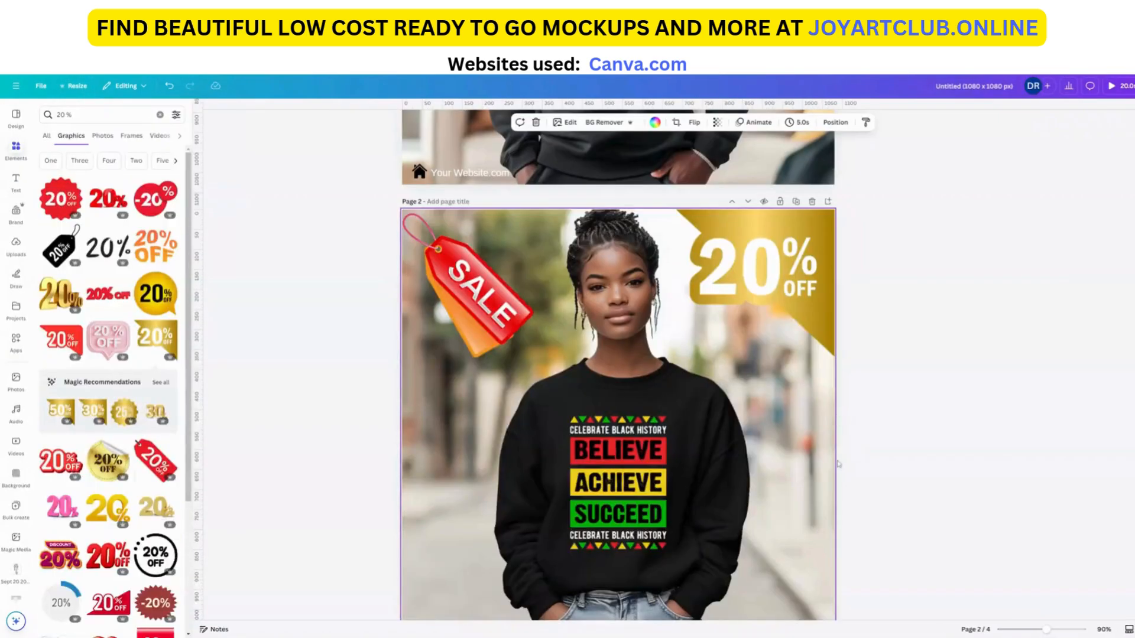
scroll(480, 324, up, 4)
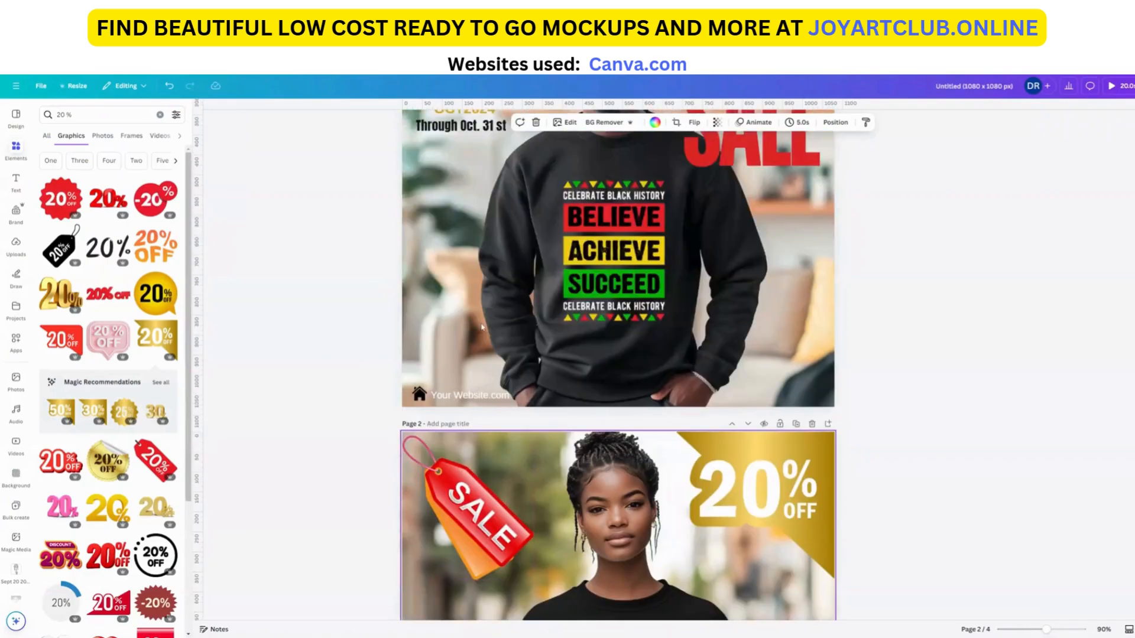
scroll(482, 327, up, 3)
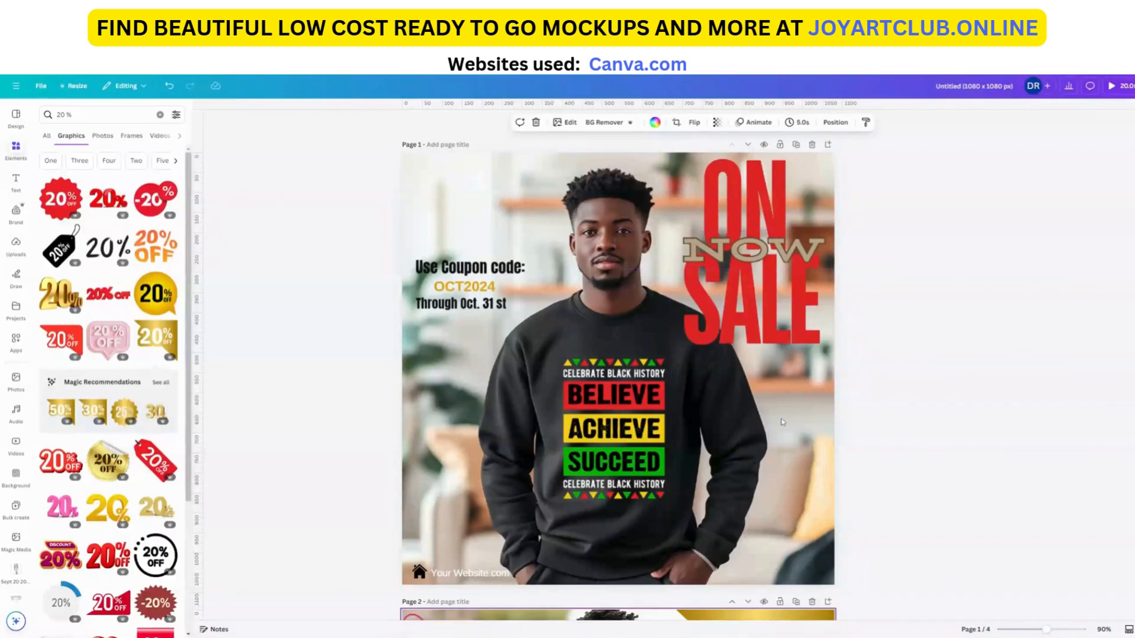
Slightly enlarge the gold "20% OFF" banner on page 2 and nudge it into line with the upper-right corner
scroll(803, 471, down, 8)
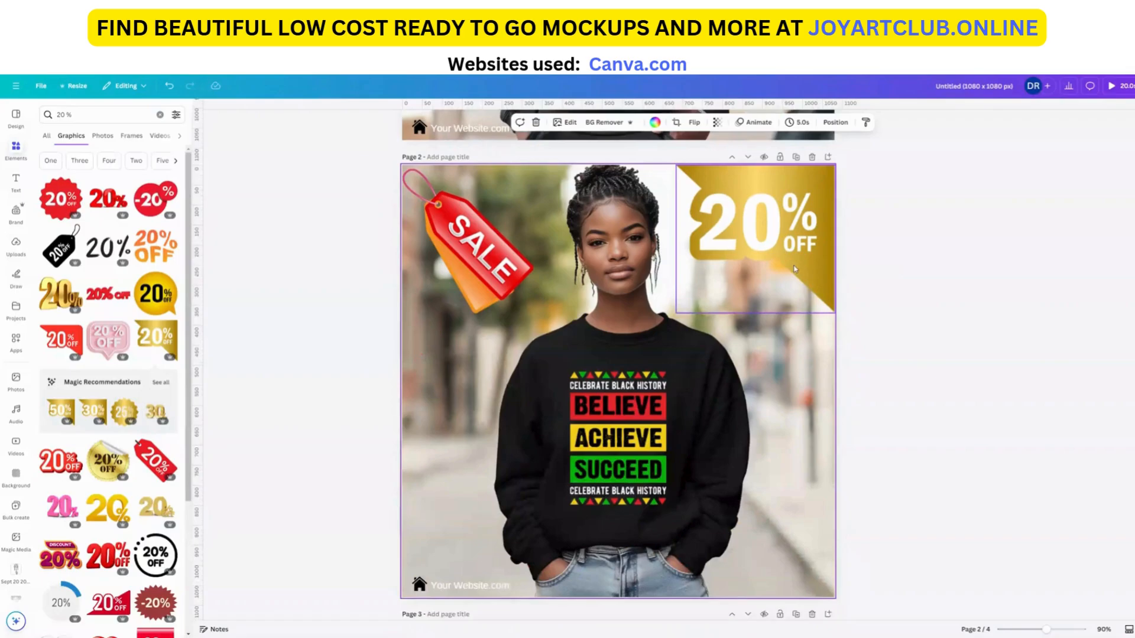
click(794, 269)
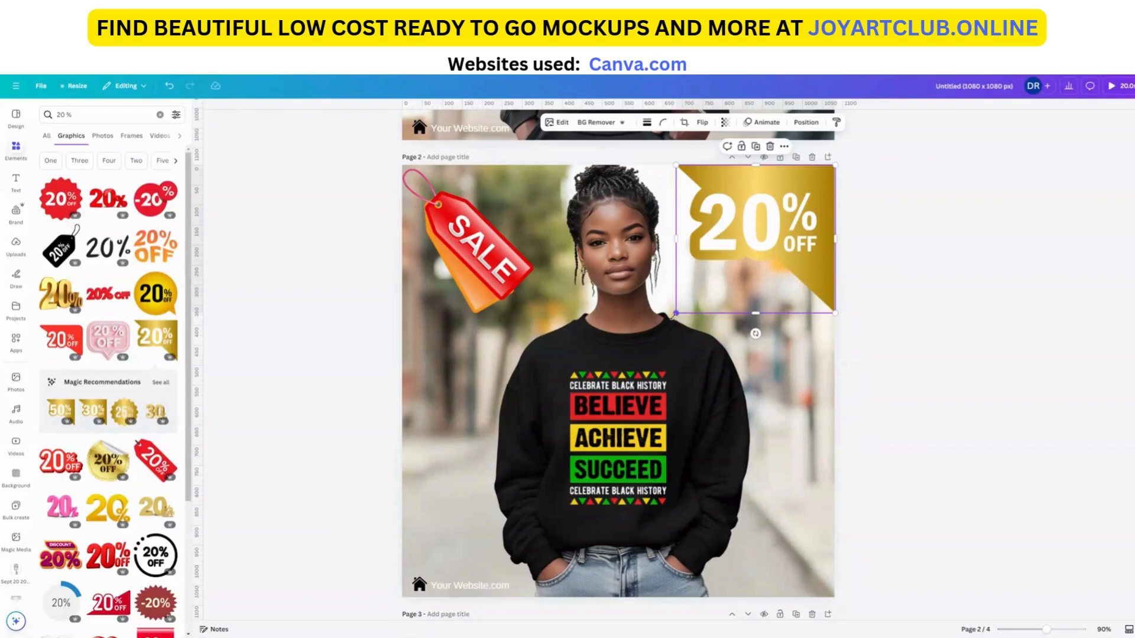
drag(675, 314, 671, 318)
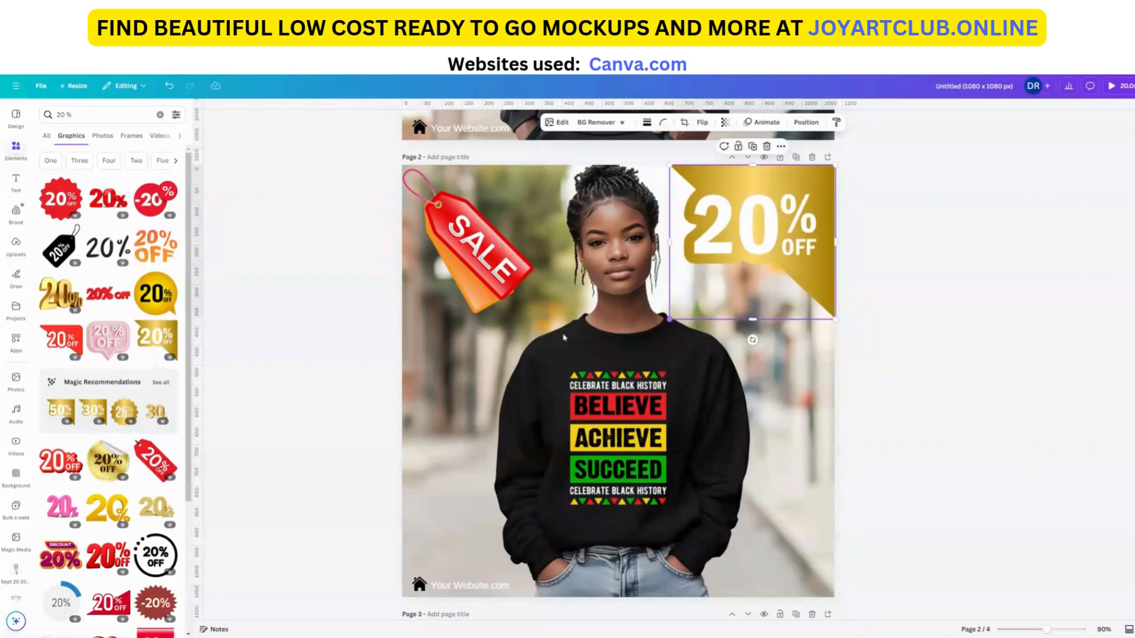
click(486, 288)
click(486, 288)
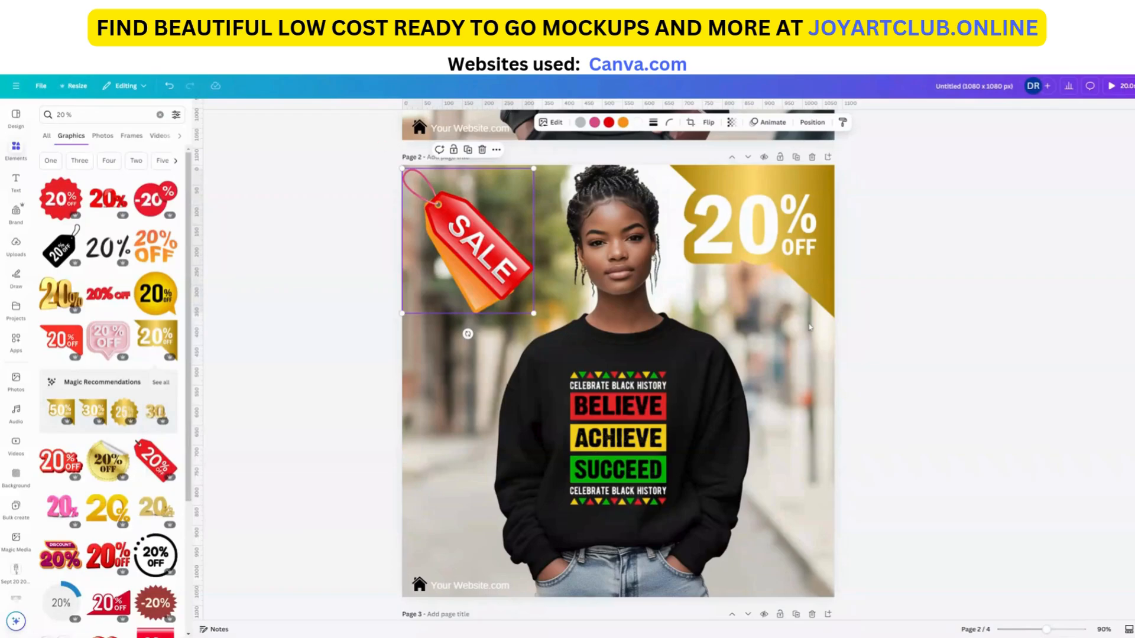
click(774, 257)
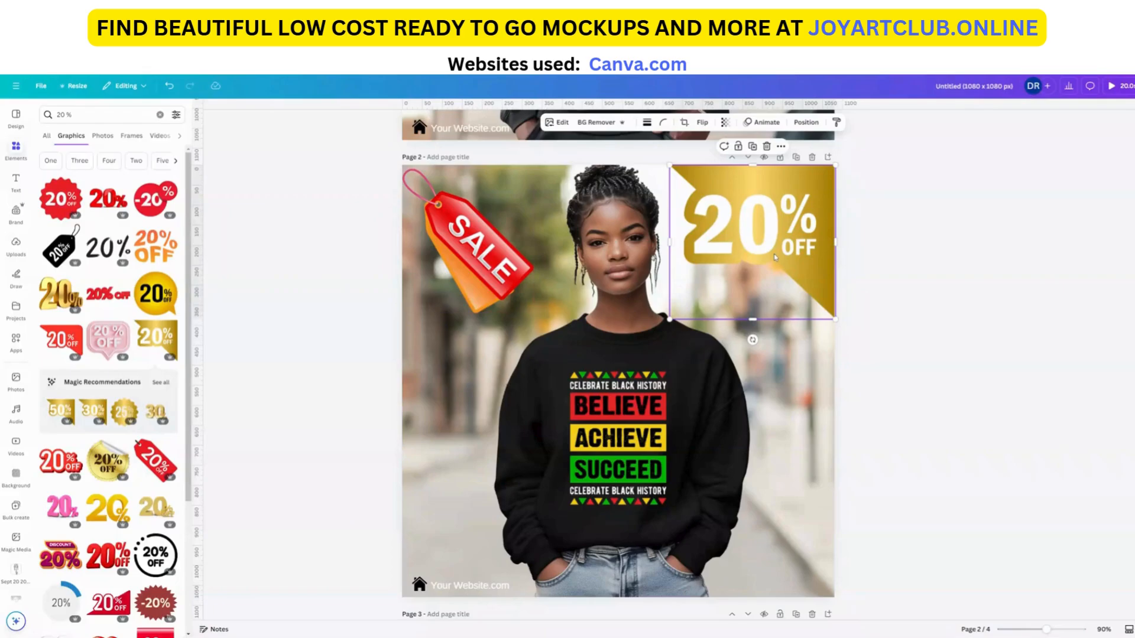
drag(774, 257, 767, 251)
click(789, 376)
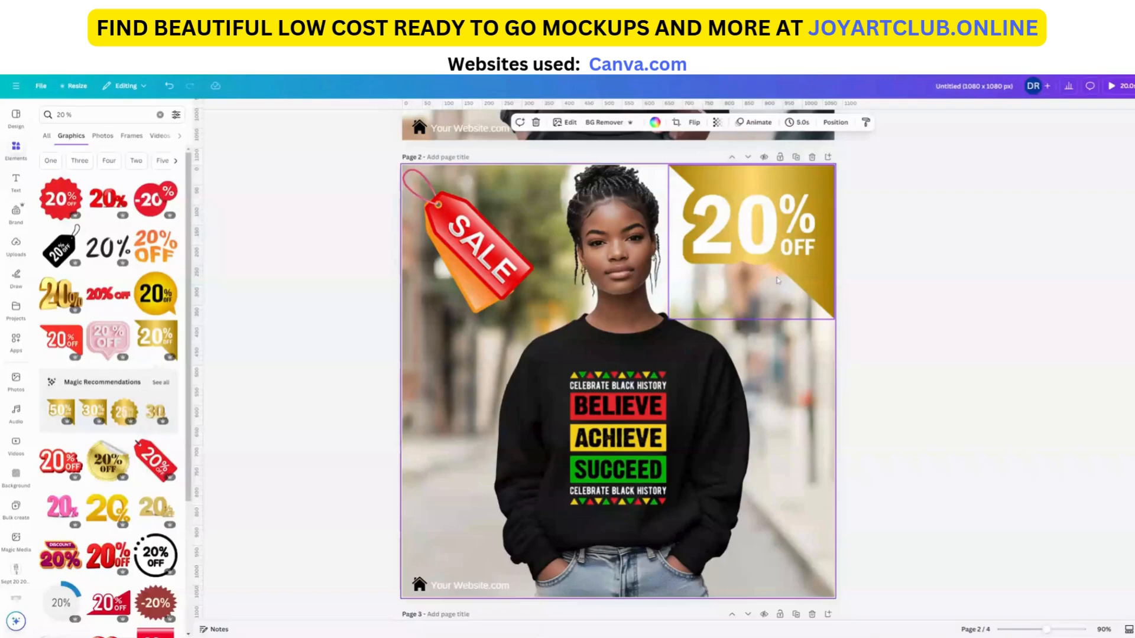